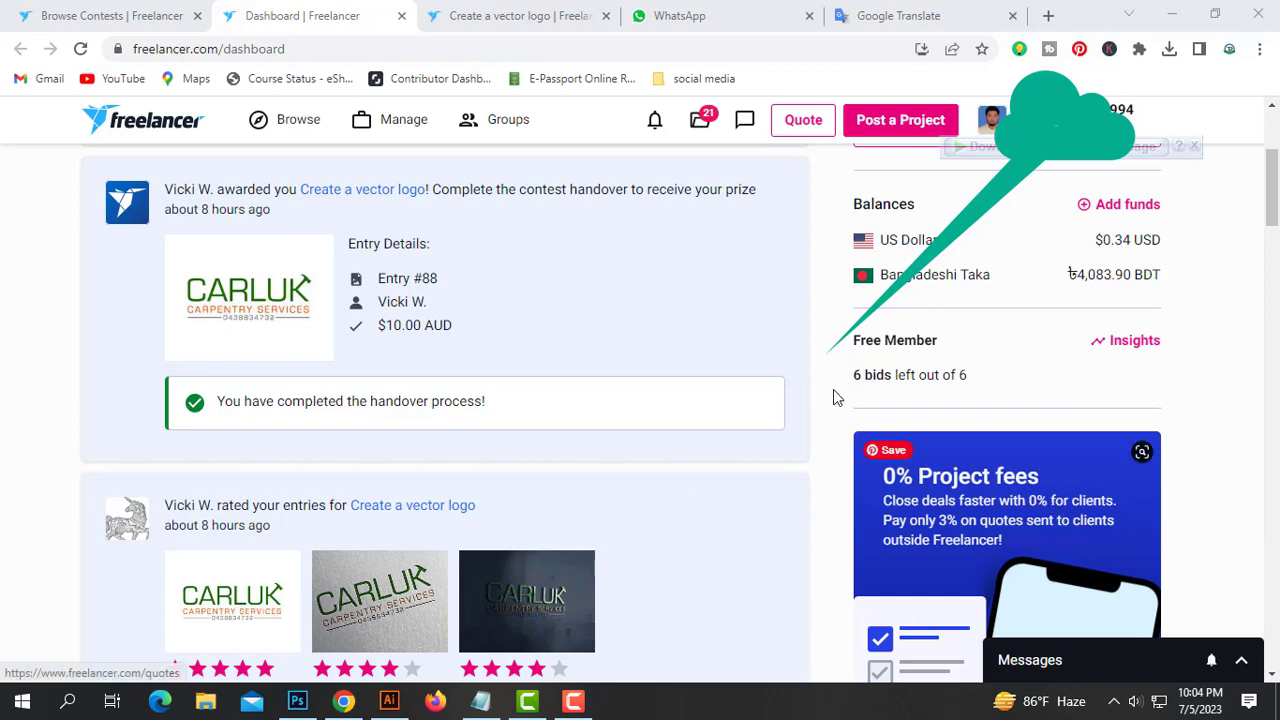
- Review the winning CARLUK entry on the Create a vector logo contest page, then return to Illustrator
click(502, 12)
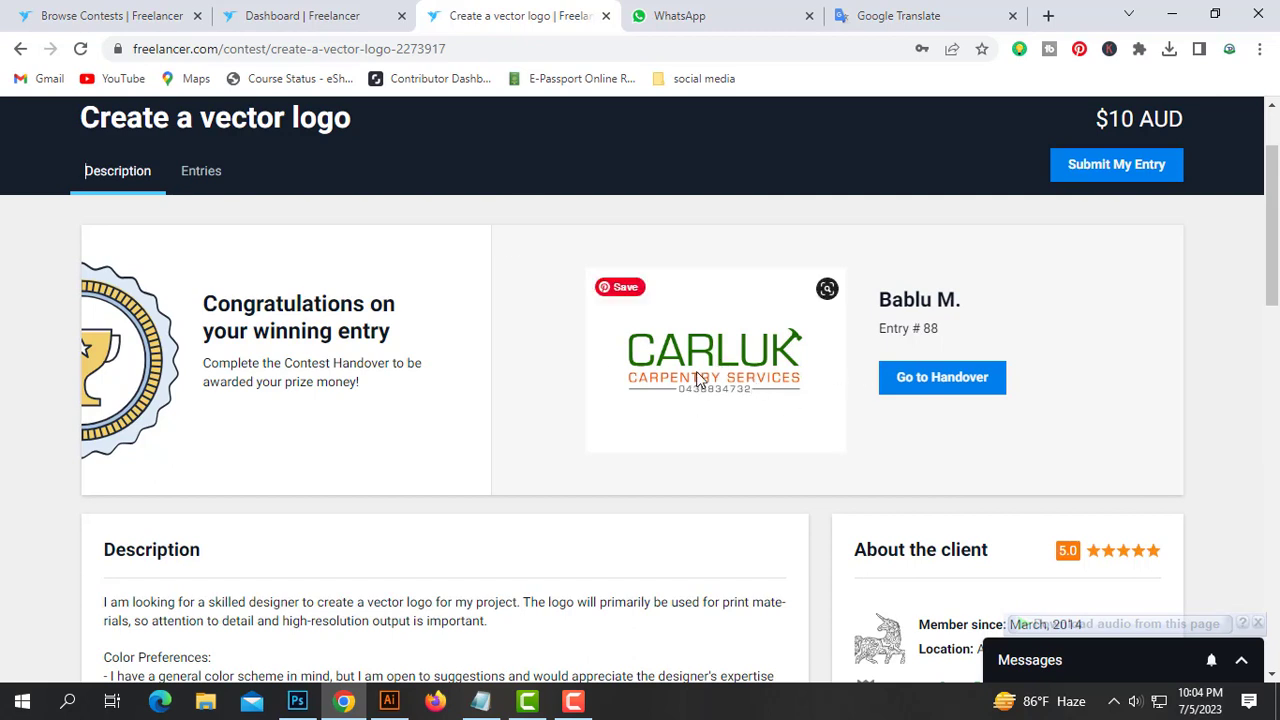
mouse_move(714, 360)
click(620, 287)
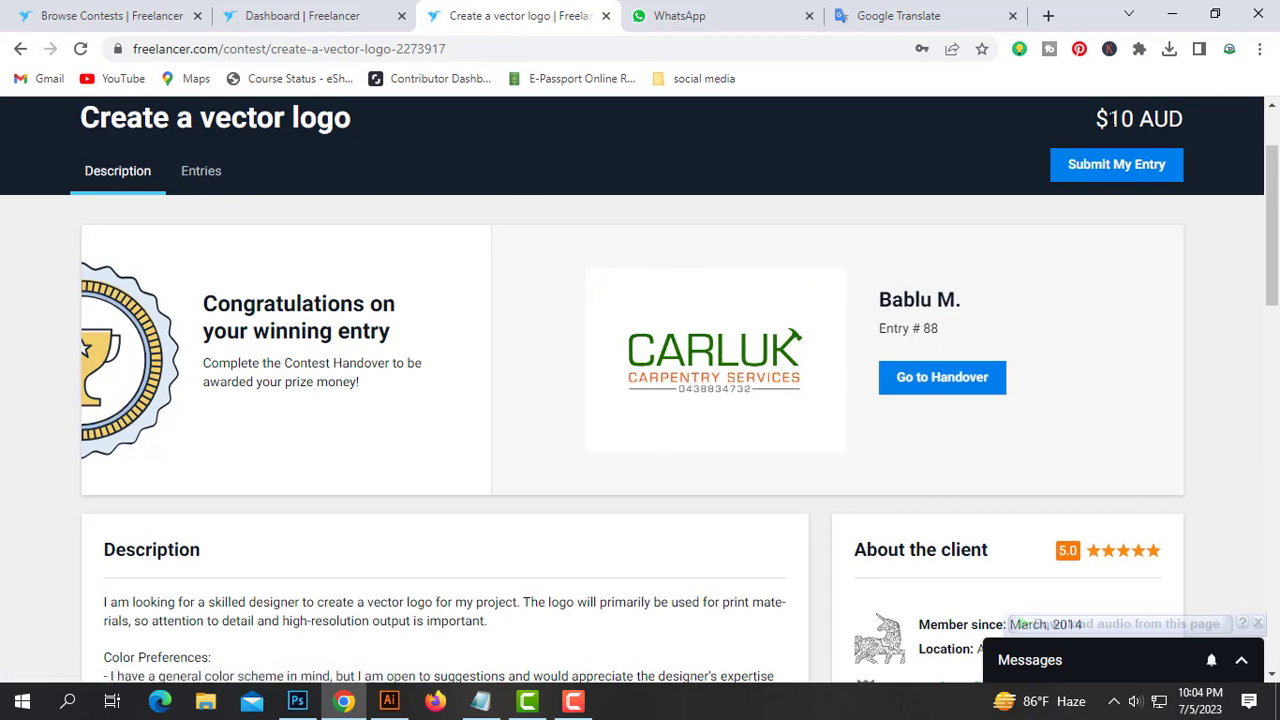
mouse_move(1108, 119)
mouse_down()
mouse_move(1154, 119)
mouse_move(1140, 119)
mouse_up()
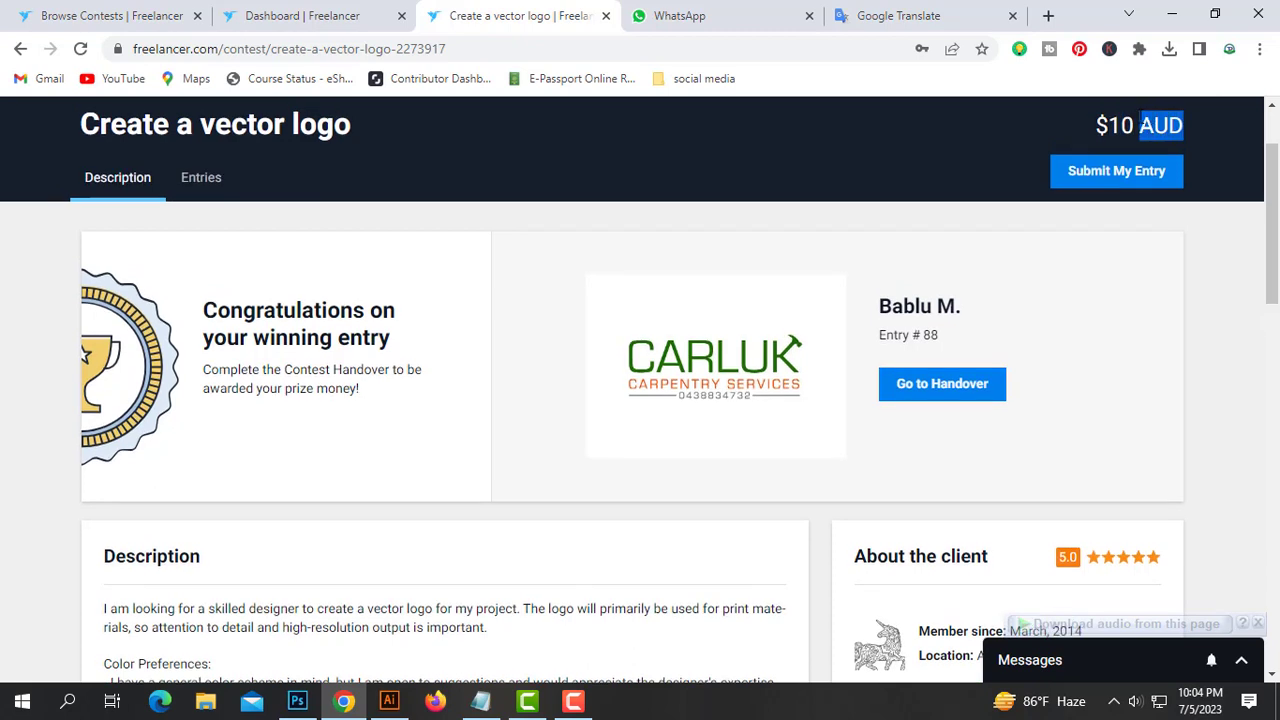
click(781, 228)
mouse_move(714, 366)
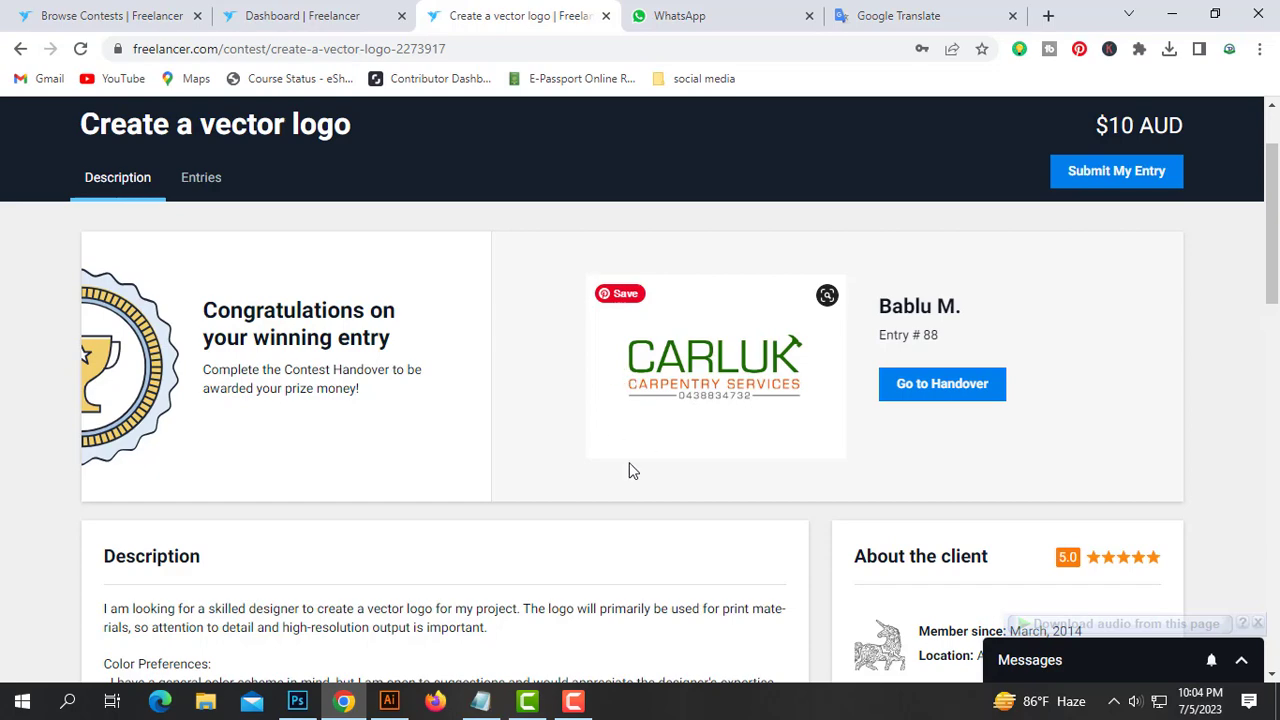
click(390, 702)
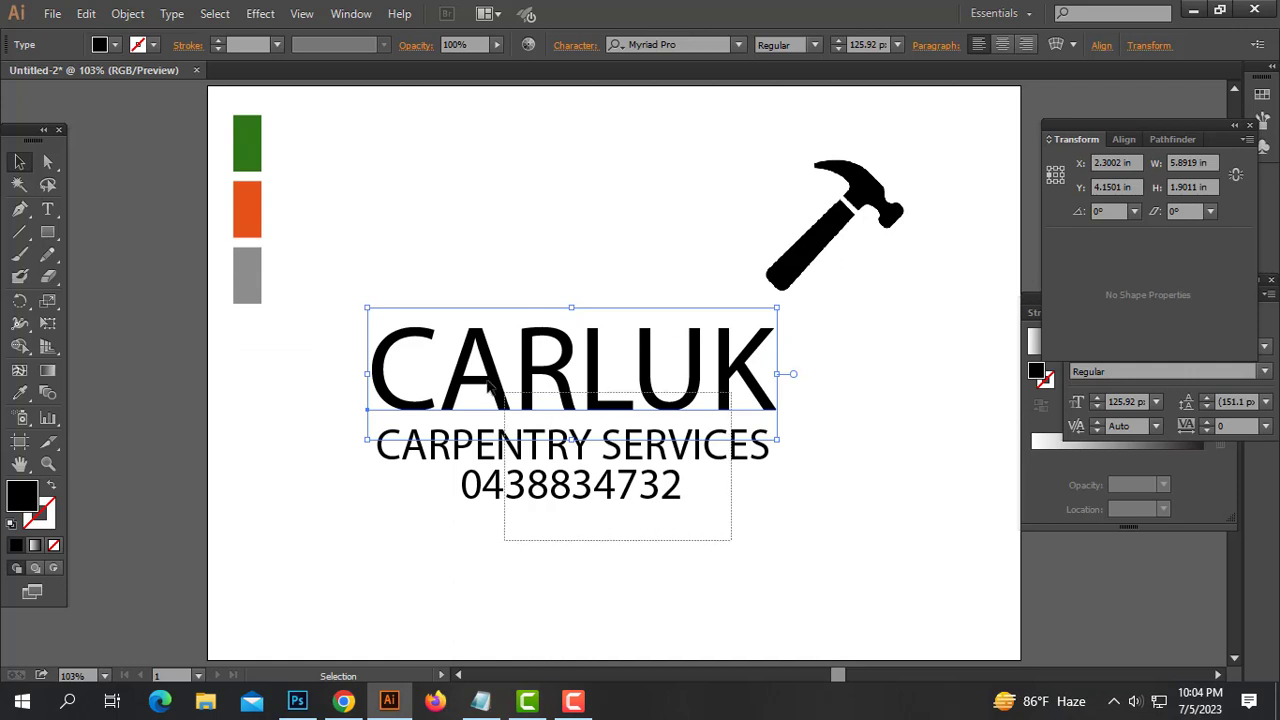
- Set the CARLUK wordmark's font to Eurostile
drag(728, 545, 430, 357)
click(685, 534)
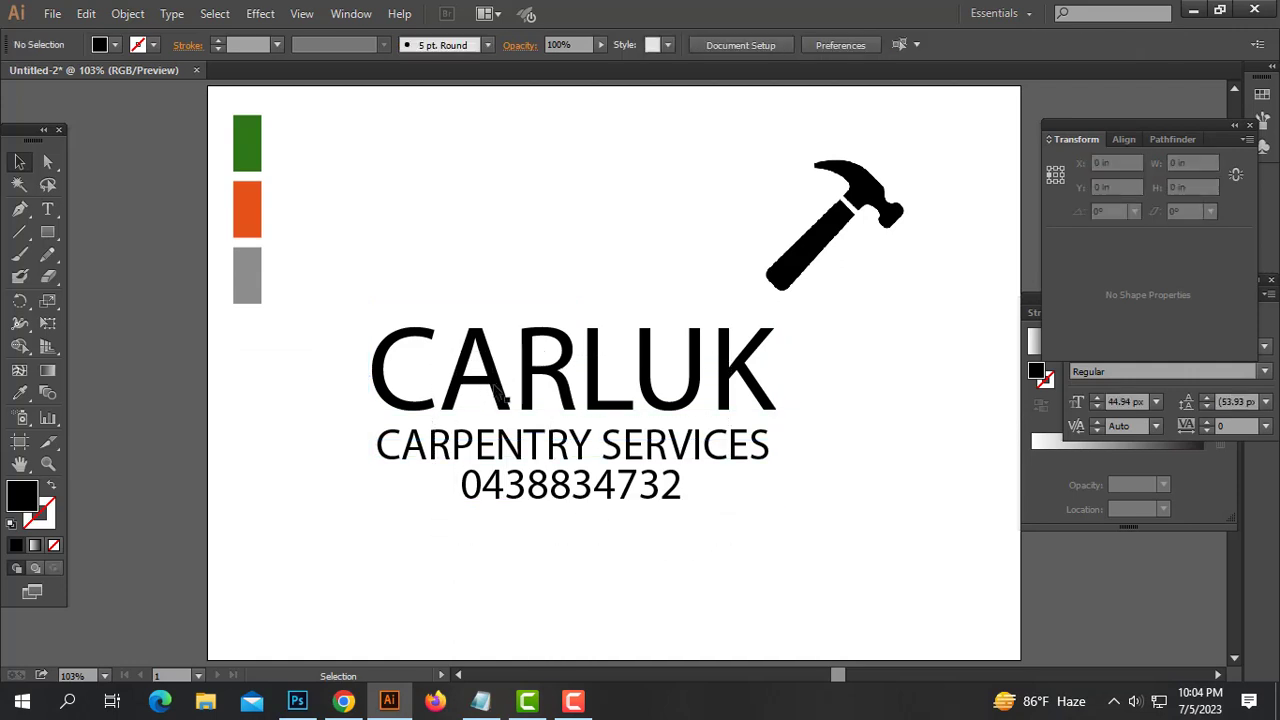
click(572, 393)
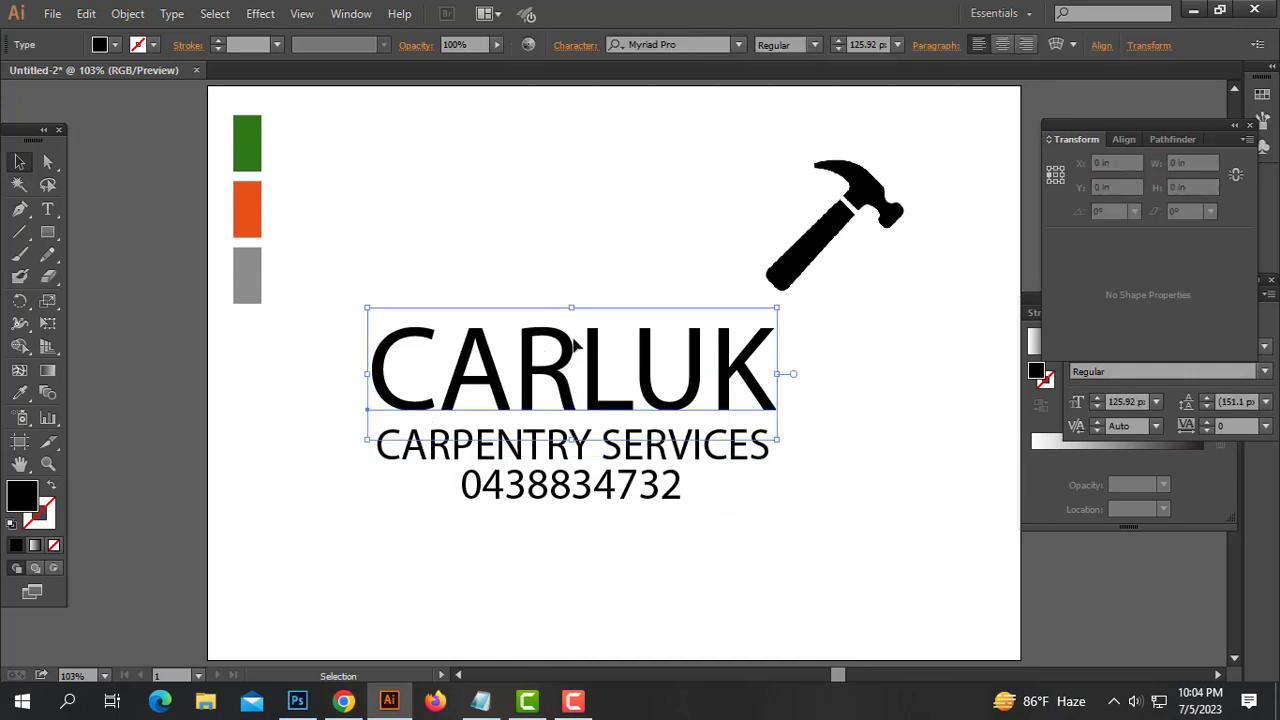
click(686, 44)
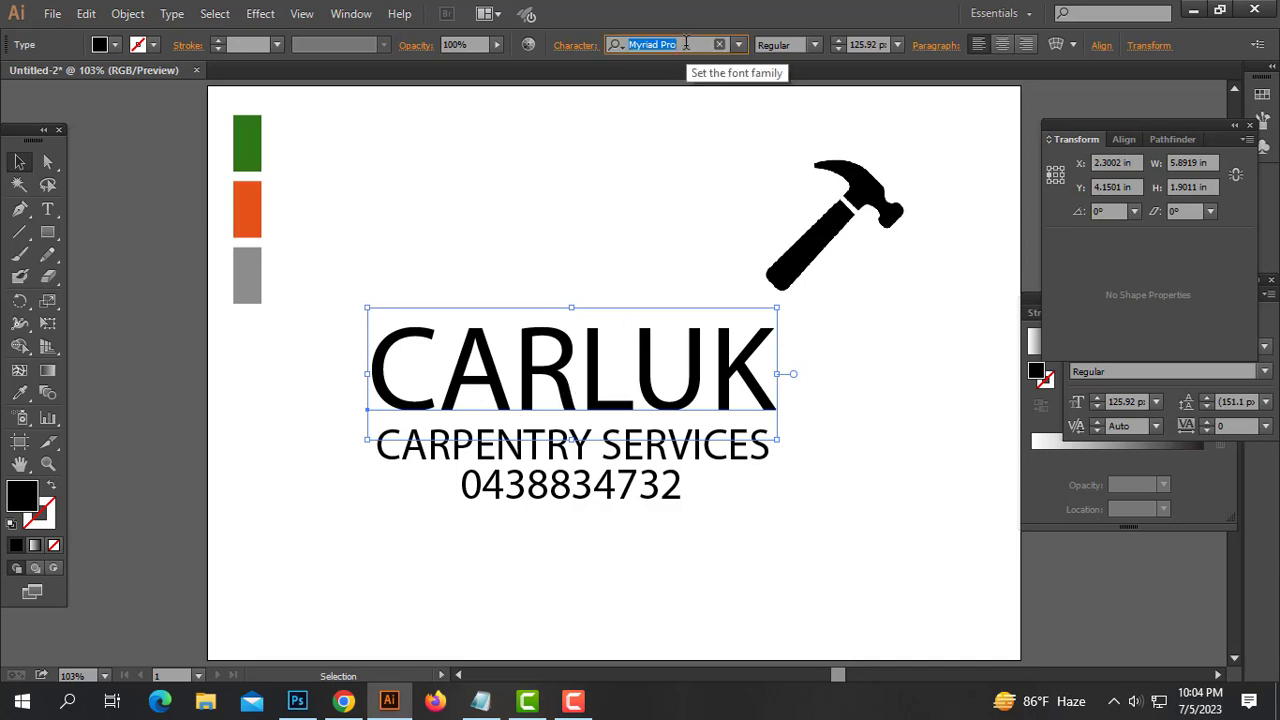
text(Eu)
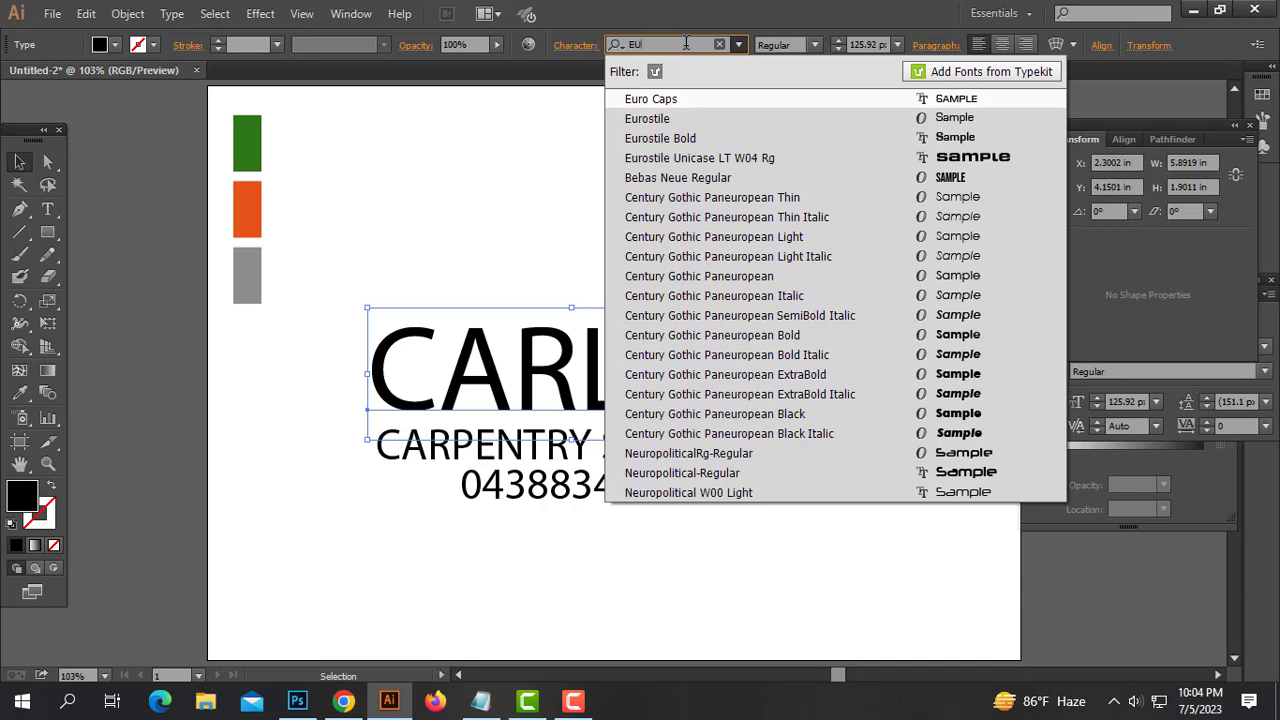
click(667, 124)
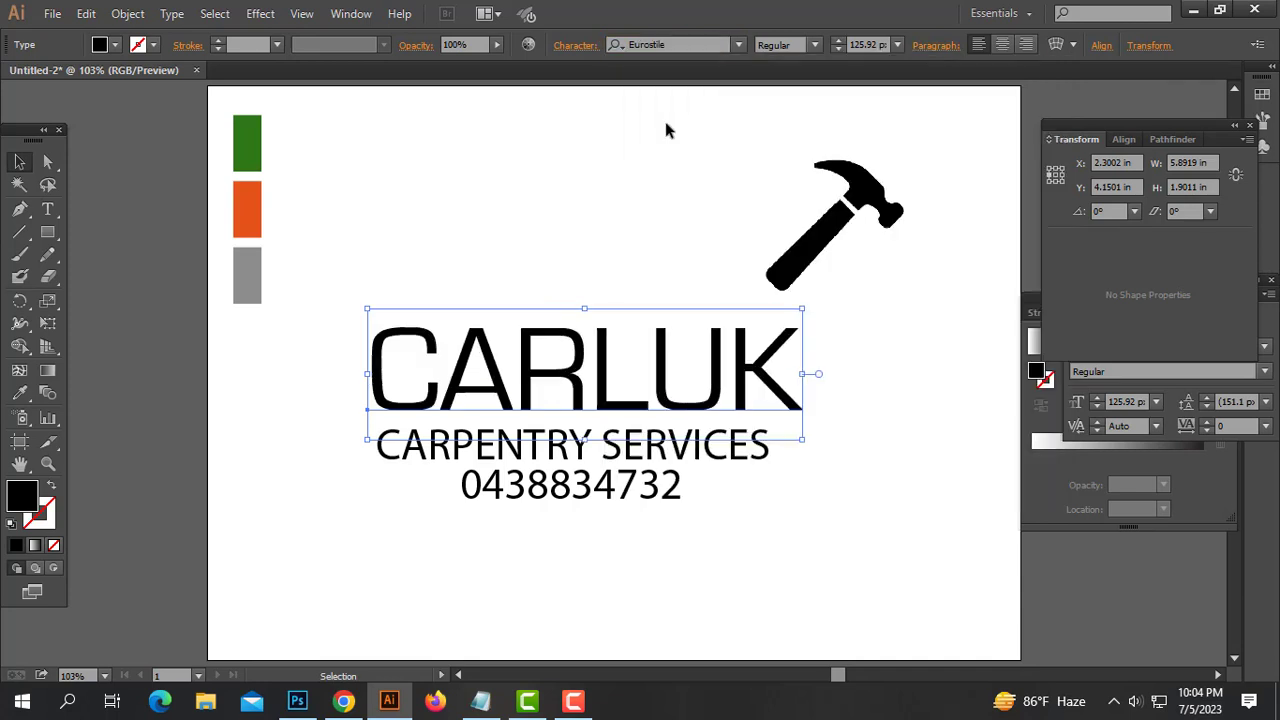
- Convert the CARLUK wordmark to outlines with Create Outlines
right_click(643, 322)
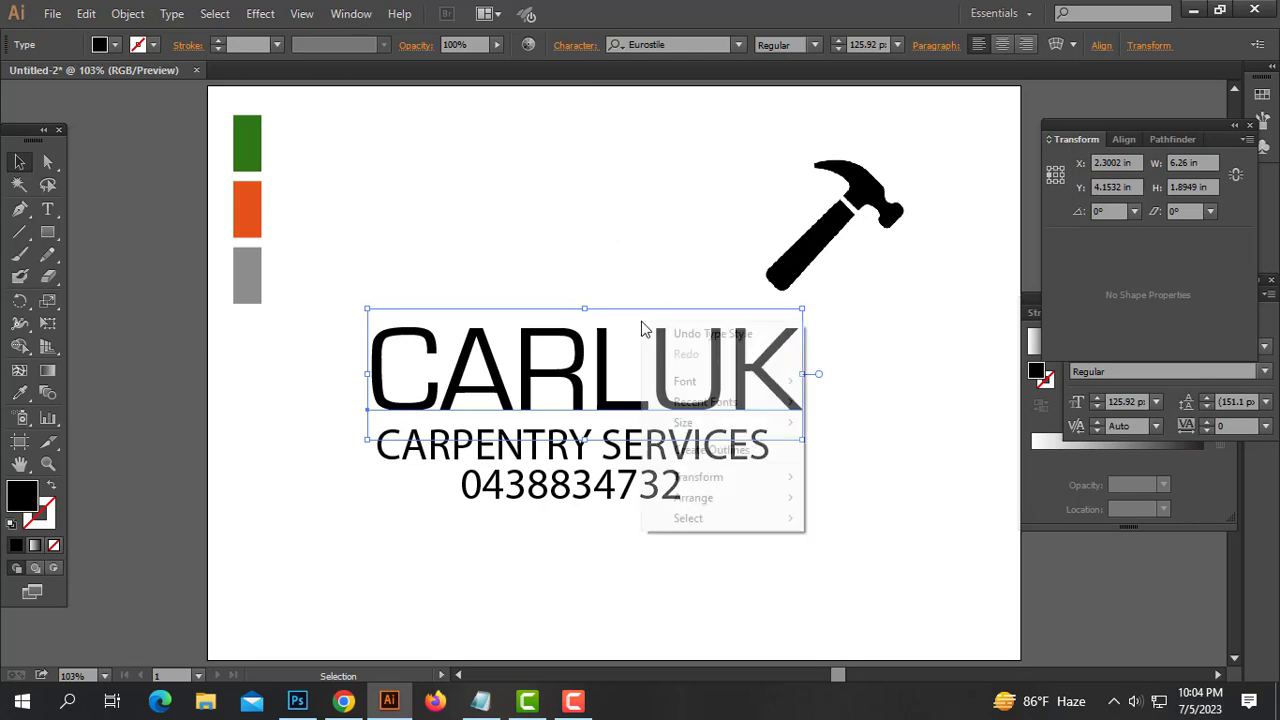
click(715, 451)
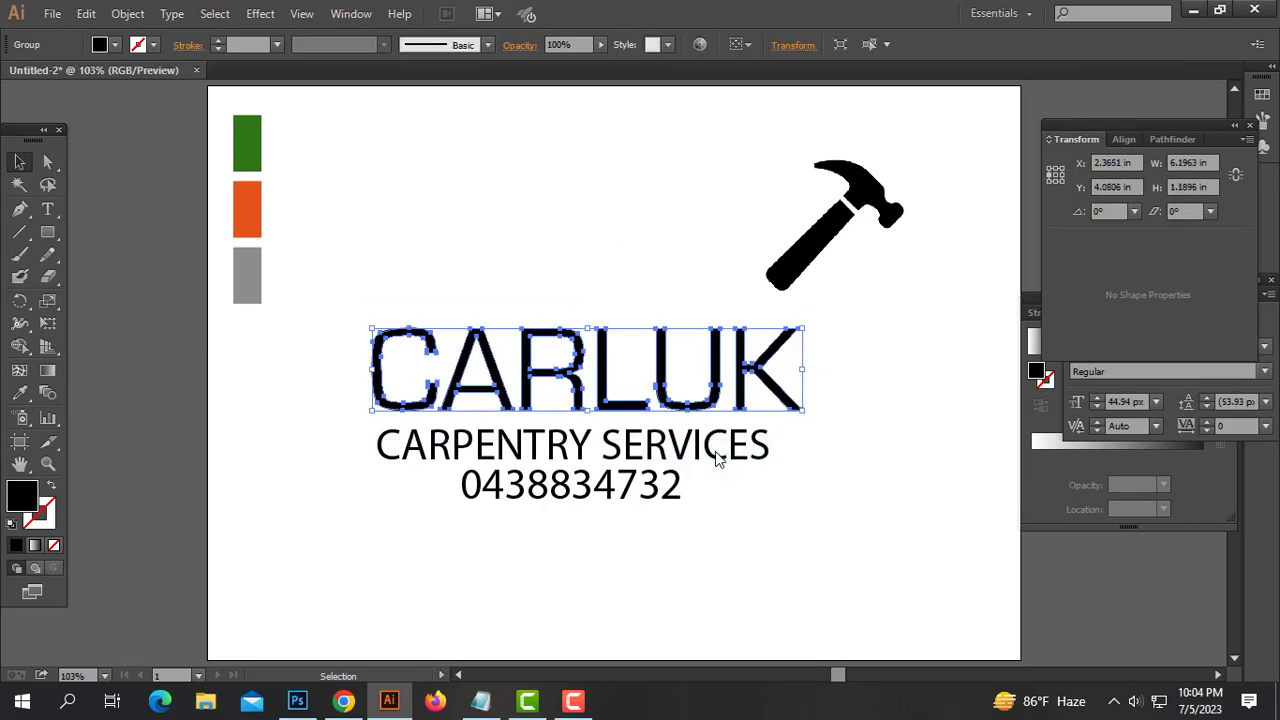
click(714, 447)
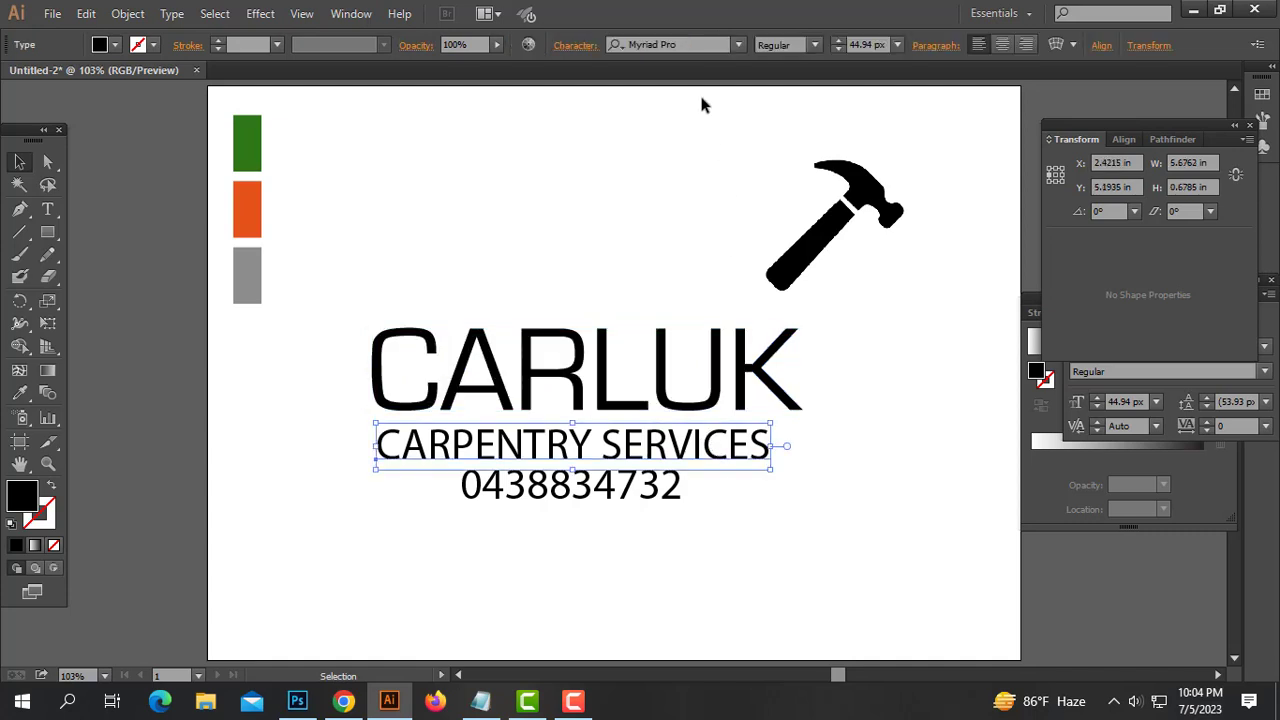
- Set CARPENTRY SERVICES in Eurostile and move it up closer to CARLUK
click(693, 45)
text(EU)
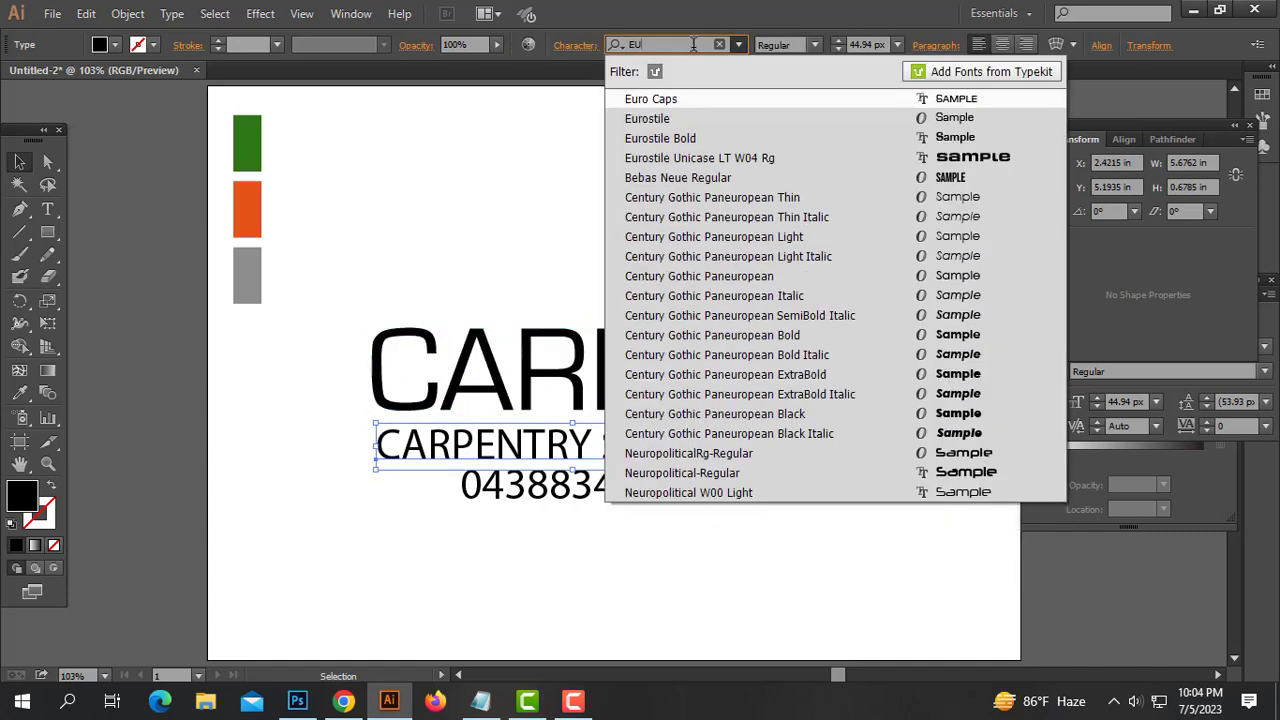
click(667, 120)
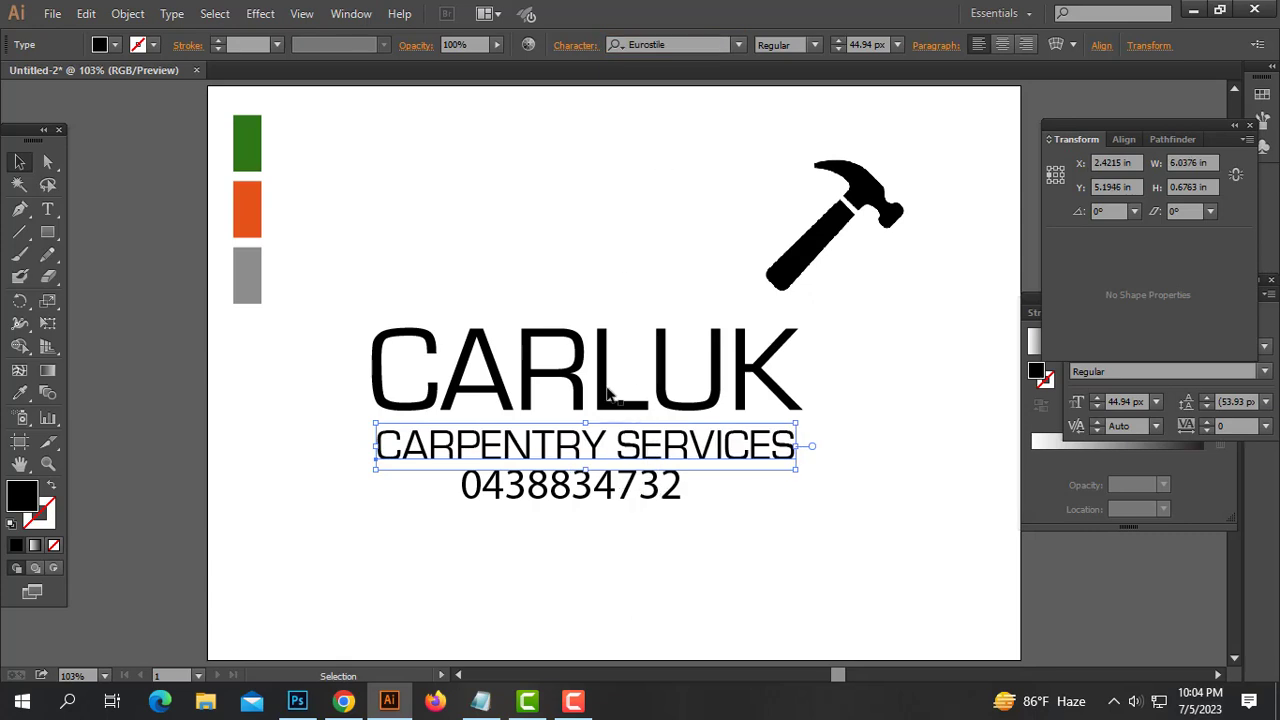
drag(600, 445, 600, 436)
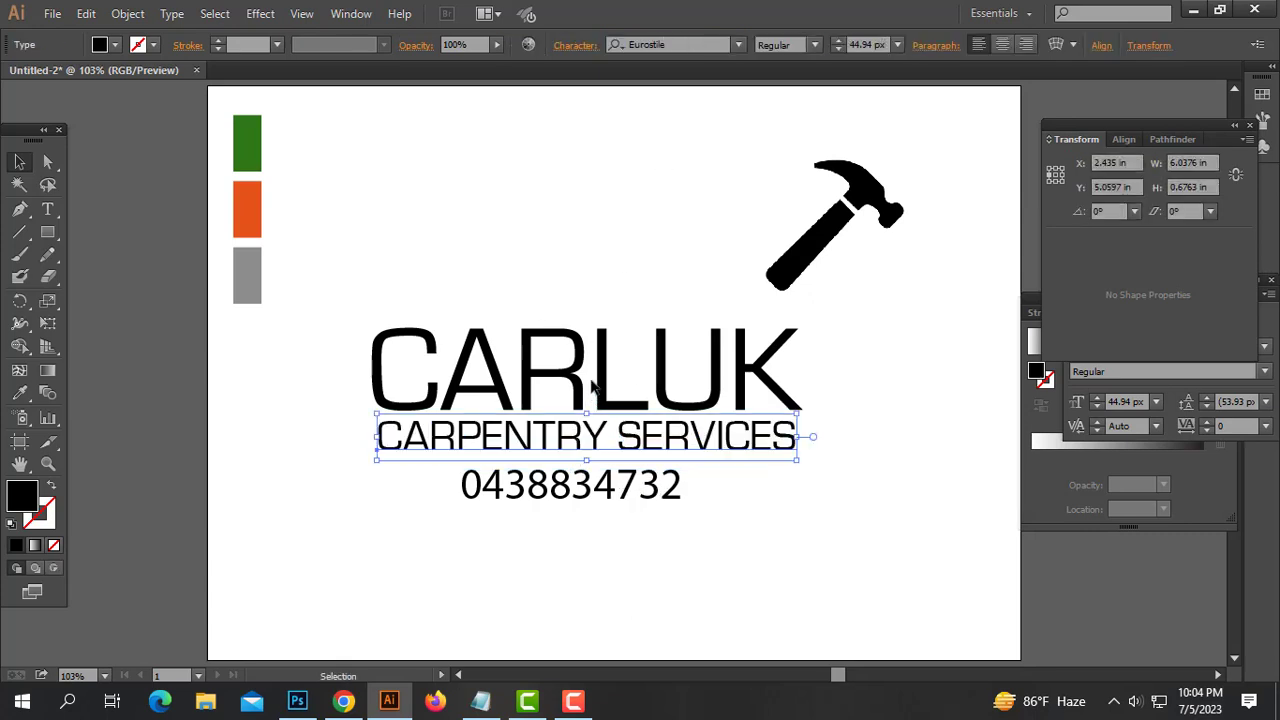
click(592, 387)
click(605, 380)
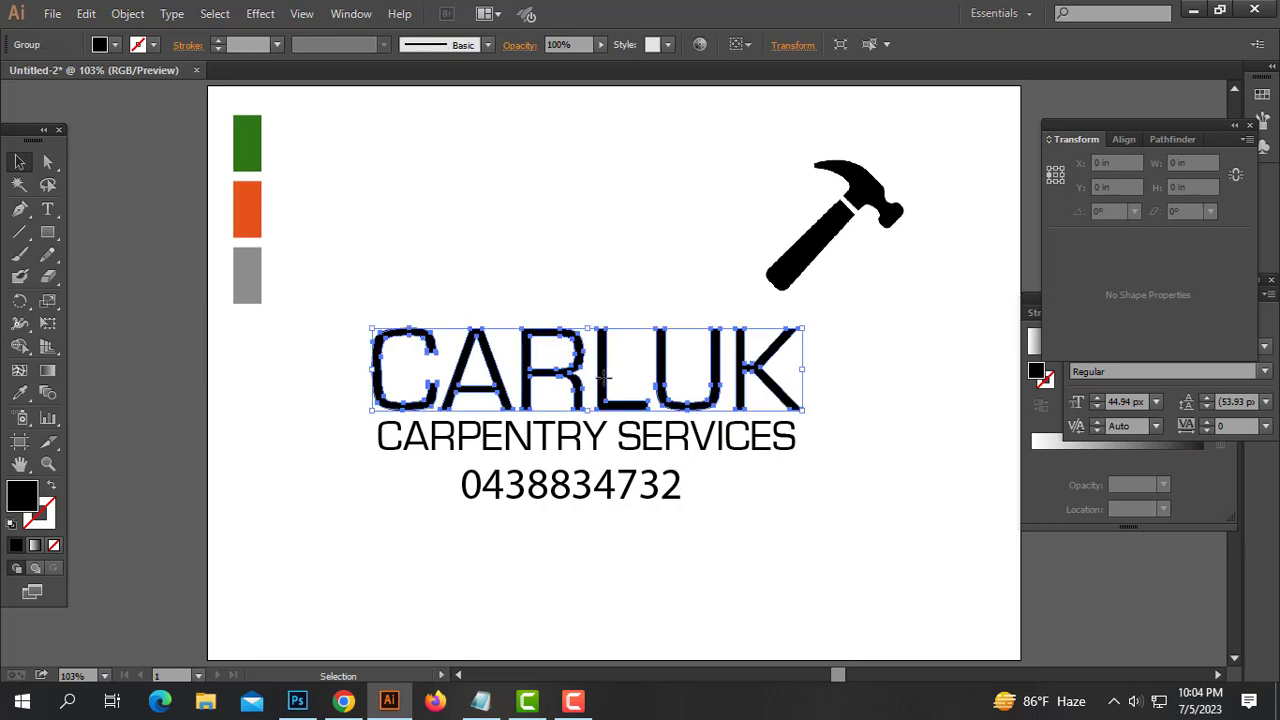
- Give the tagline 300 tracking and convert it to outlines
click(640, 450)
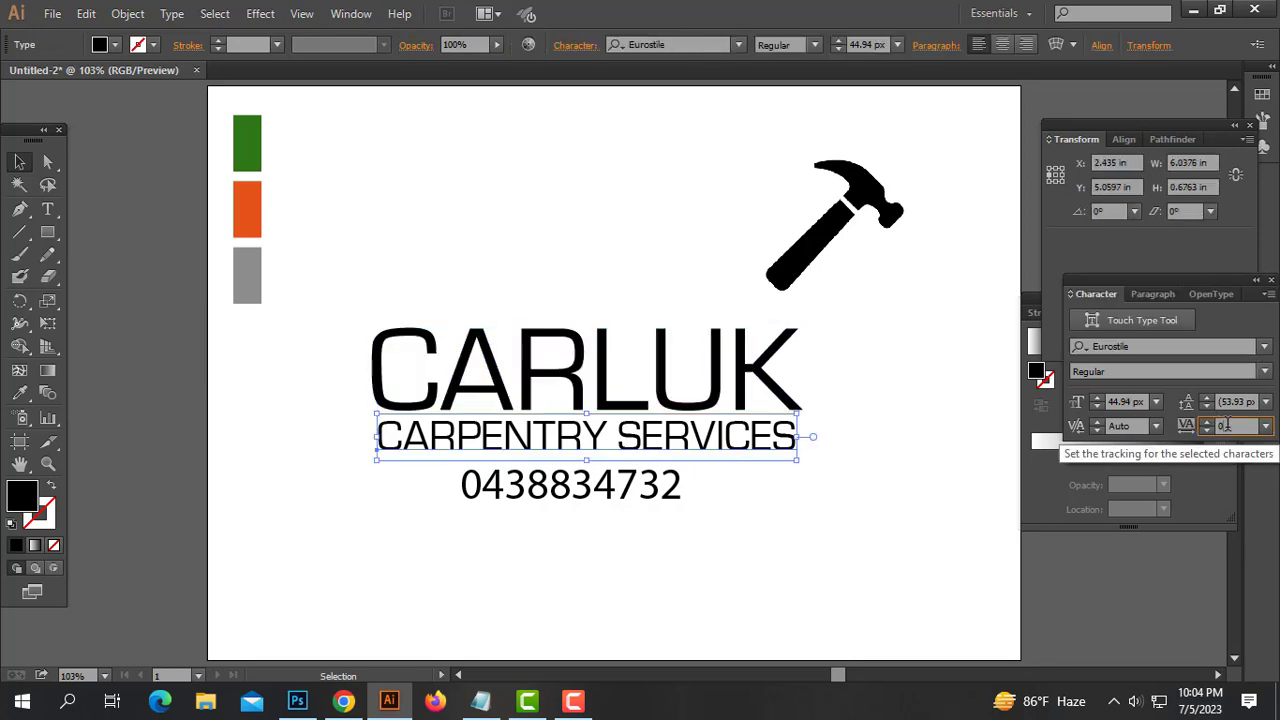
text(159)
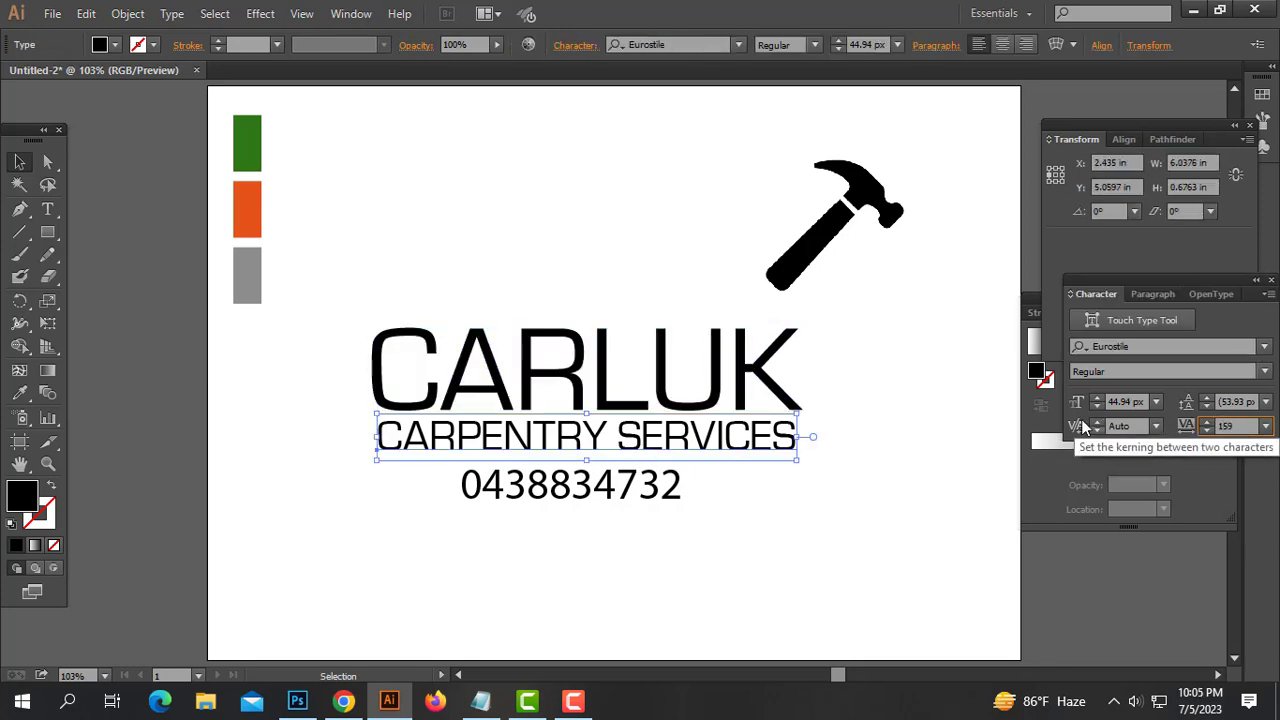
key(BackSpace)
key(BackSpace)
key(BackSpace)
text(3)
text(00)
key(Return)
right_click(789, 439)
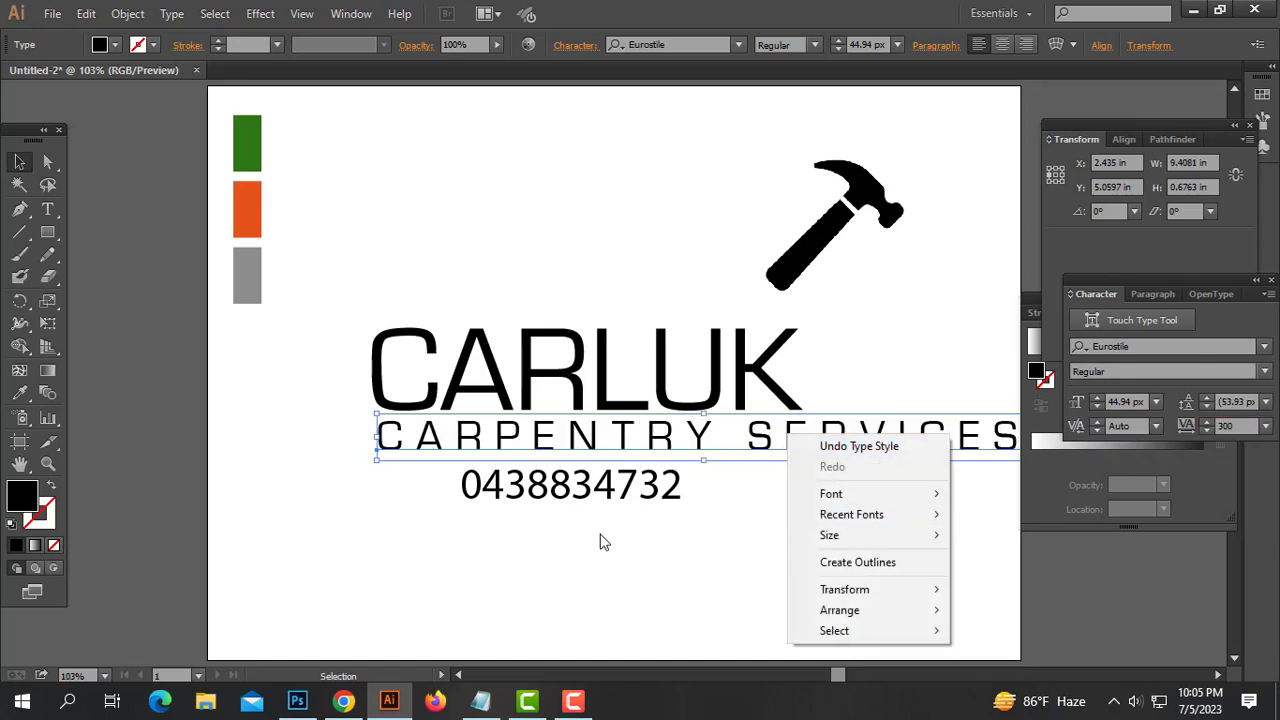
click(860, 564)
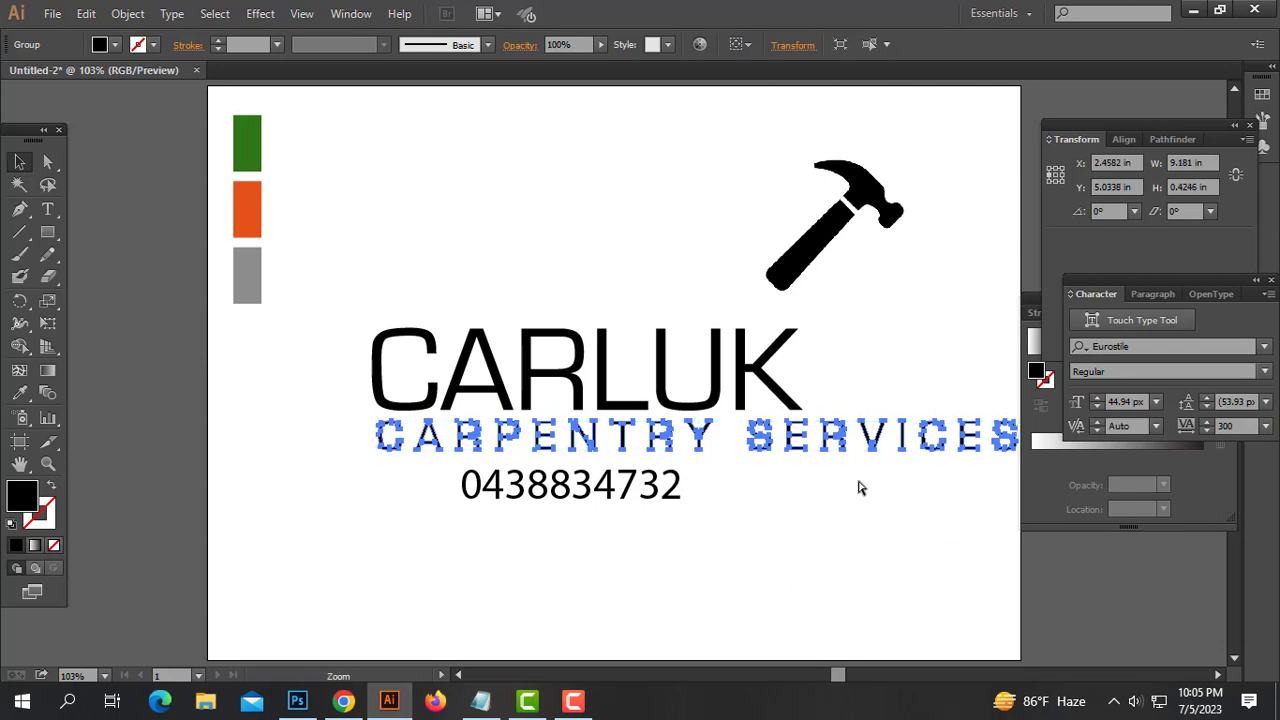
- Scale the tagline to CARLUK's width and horizontally centre the two lines
drag(858, 488, 781, 481)
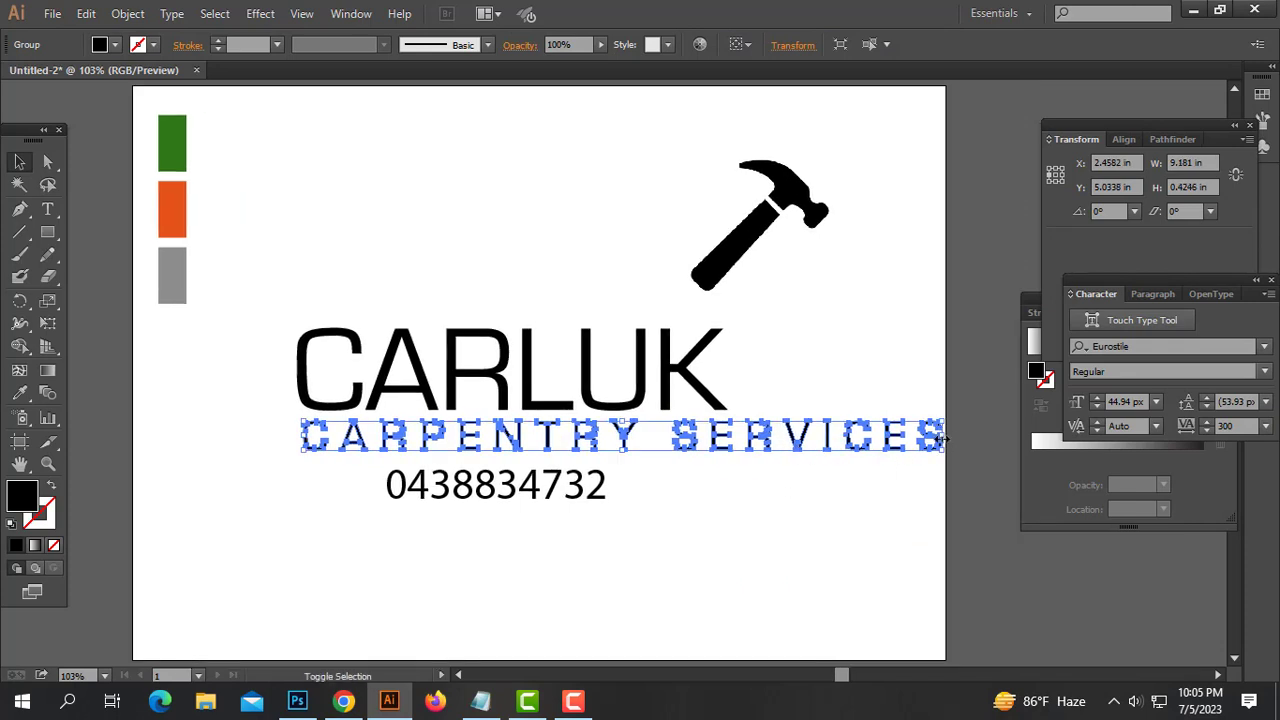
drag(942, 438, 734, 438)
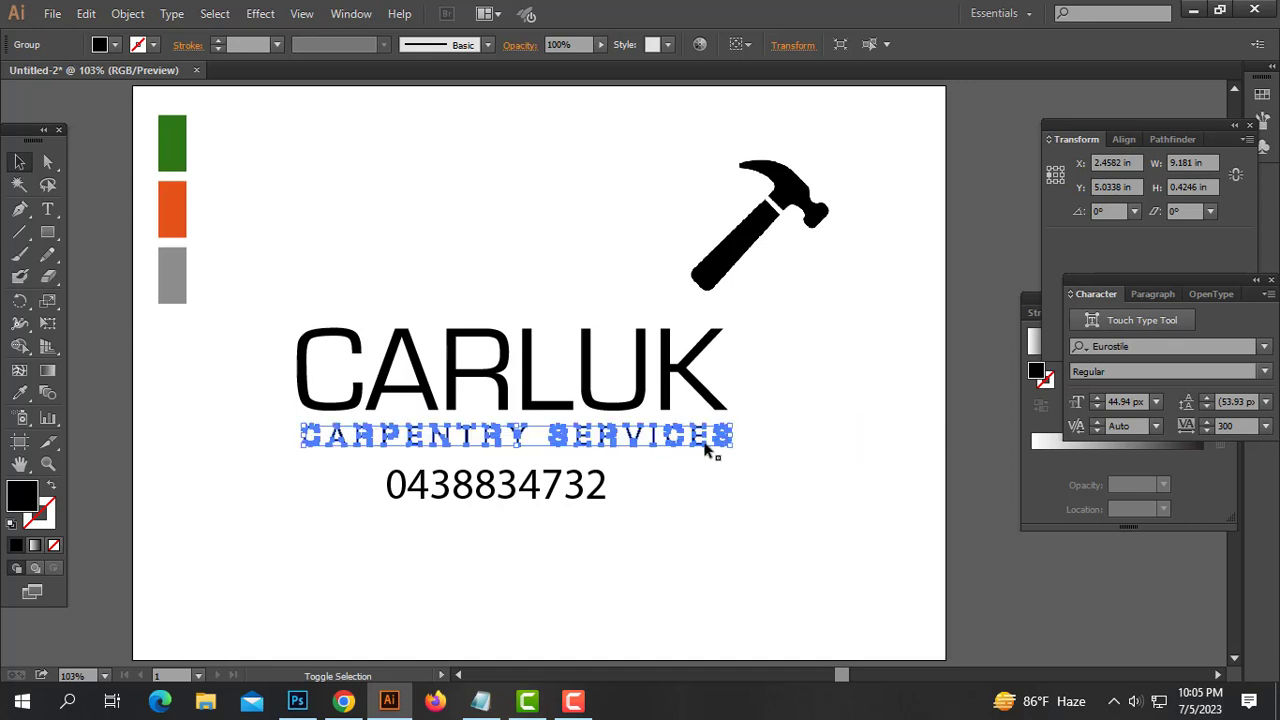
click(428, 241)
drag(428, 241, 558, 424)
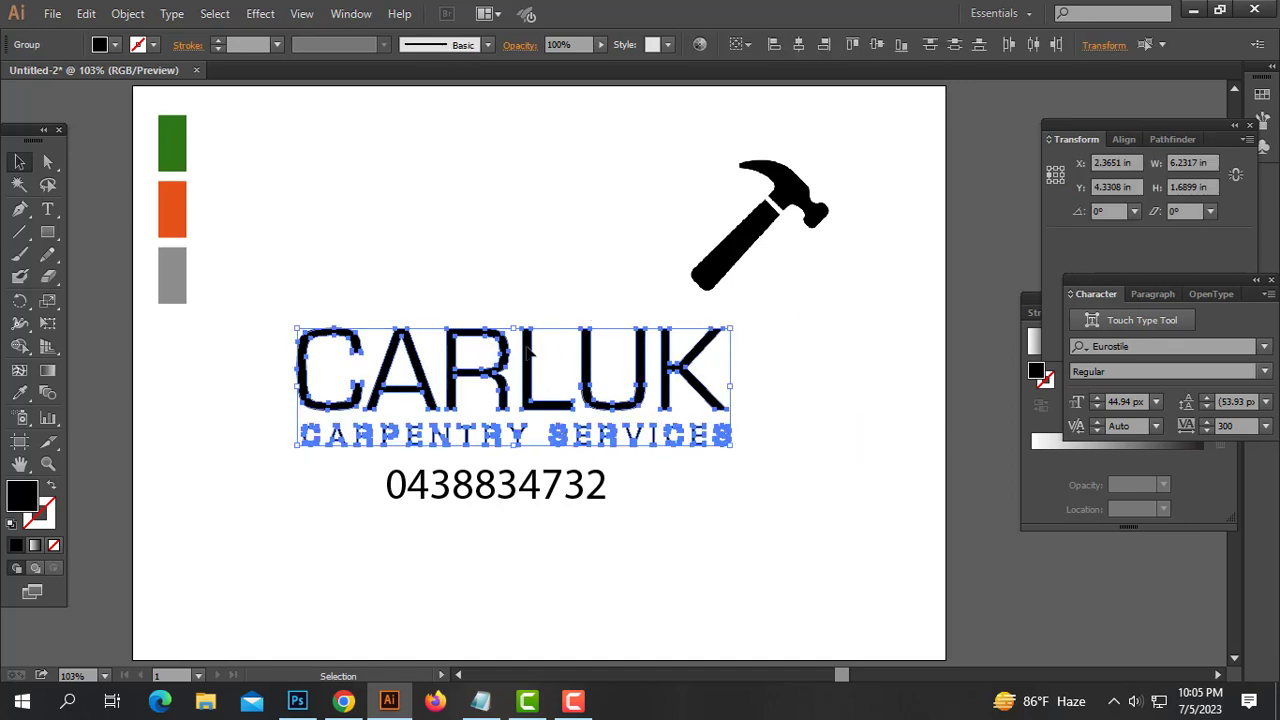
click(799, 45)
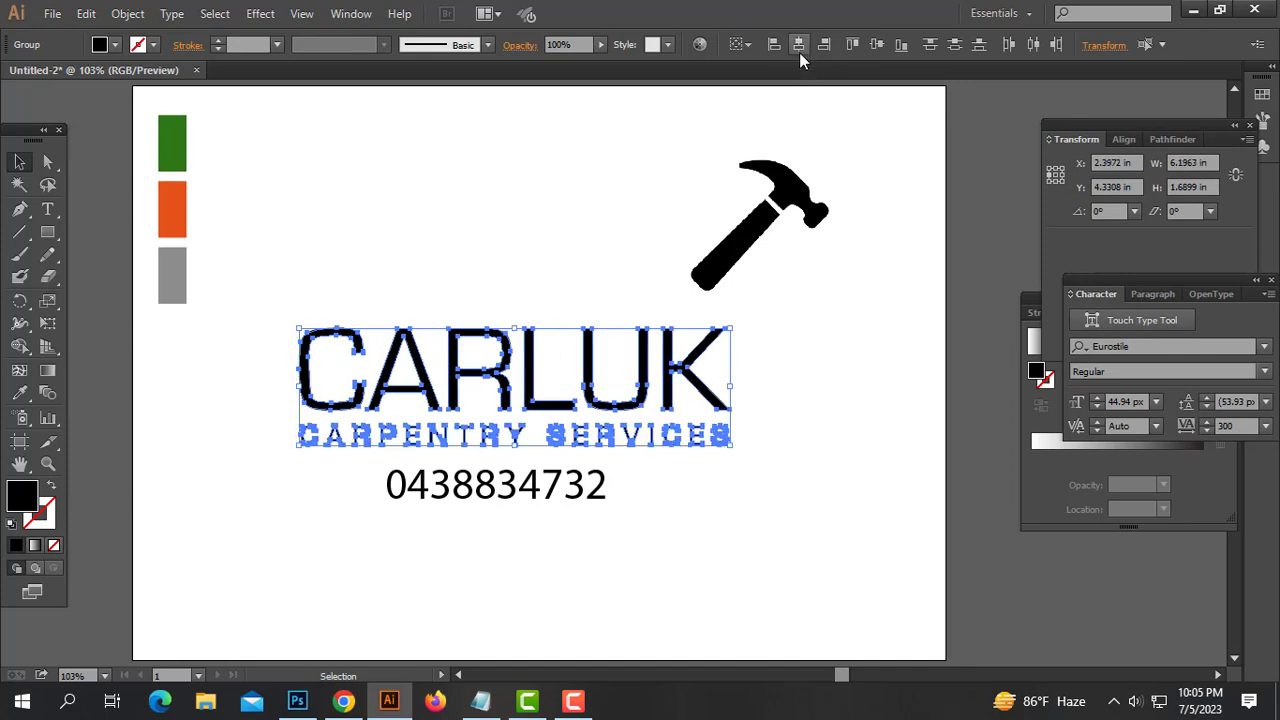
click(911, 474)
click(568, 493)
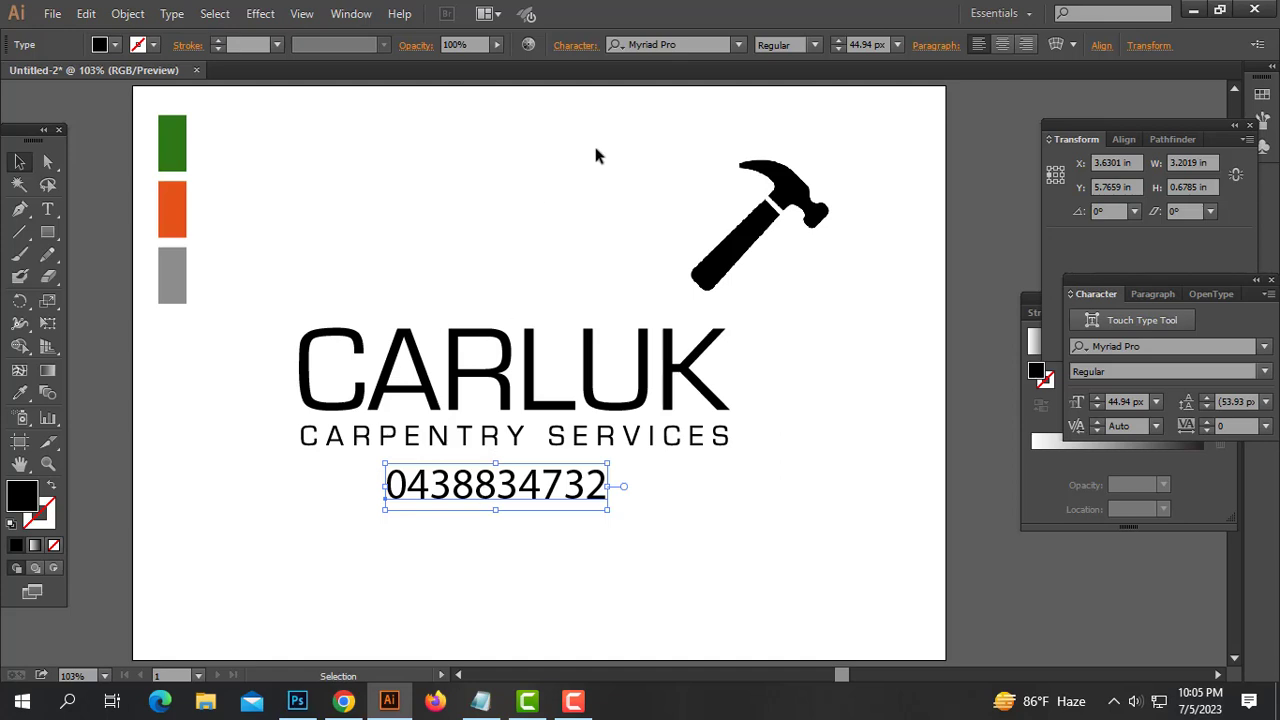
- Set the phone number's font to Eurostile
click(686, 44)
text(EU)
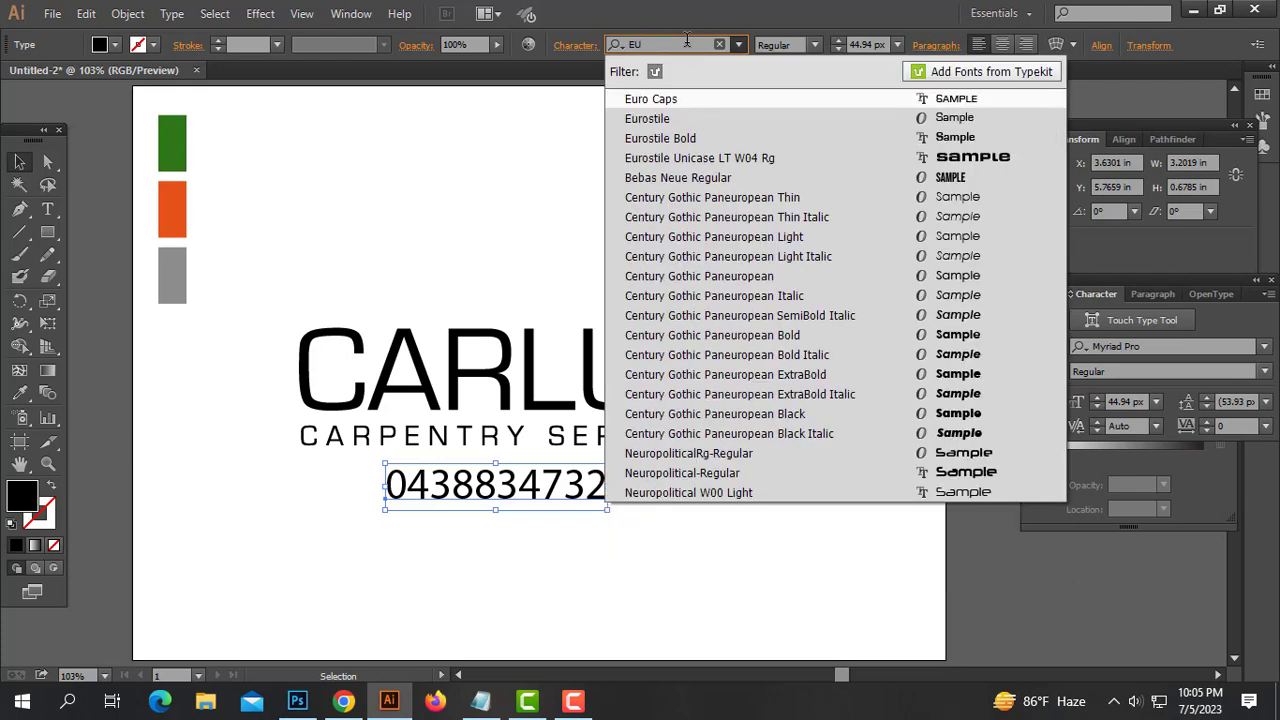
click(660, 118)
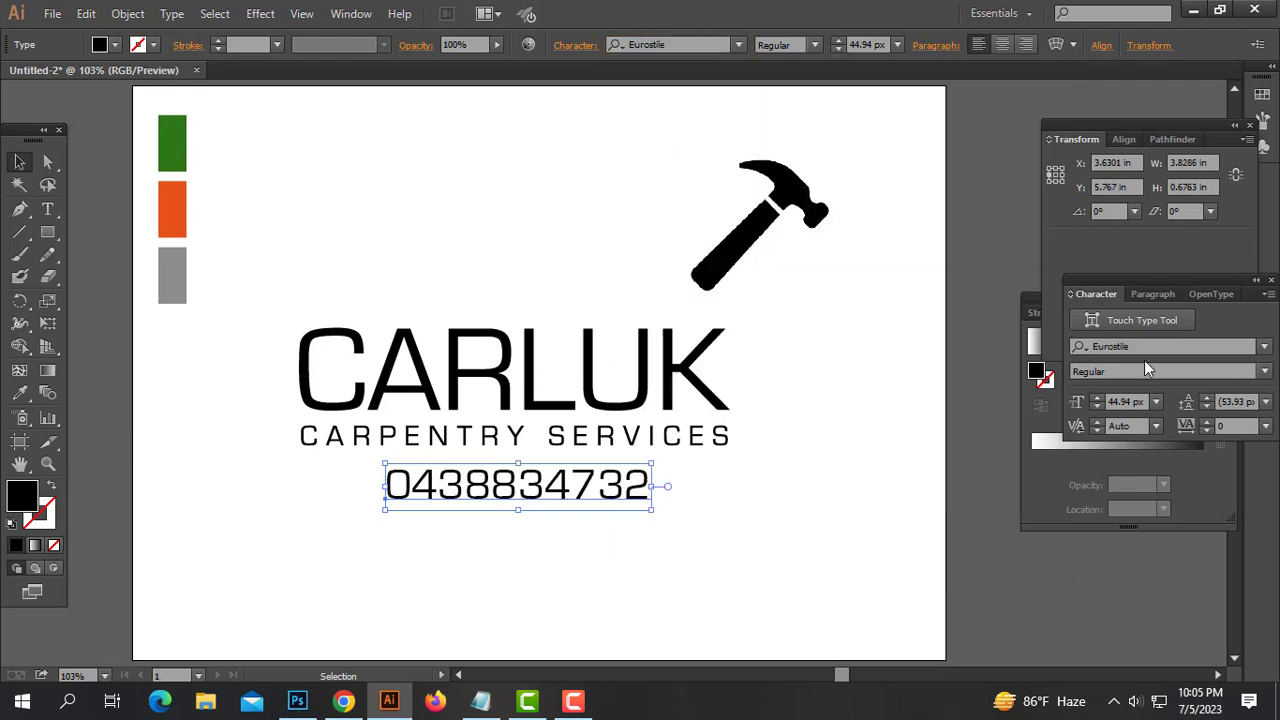
click(700, 440)
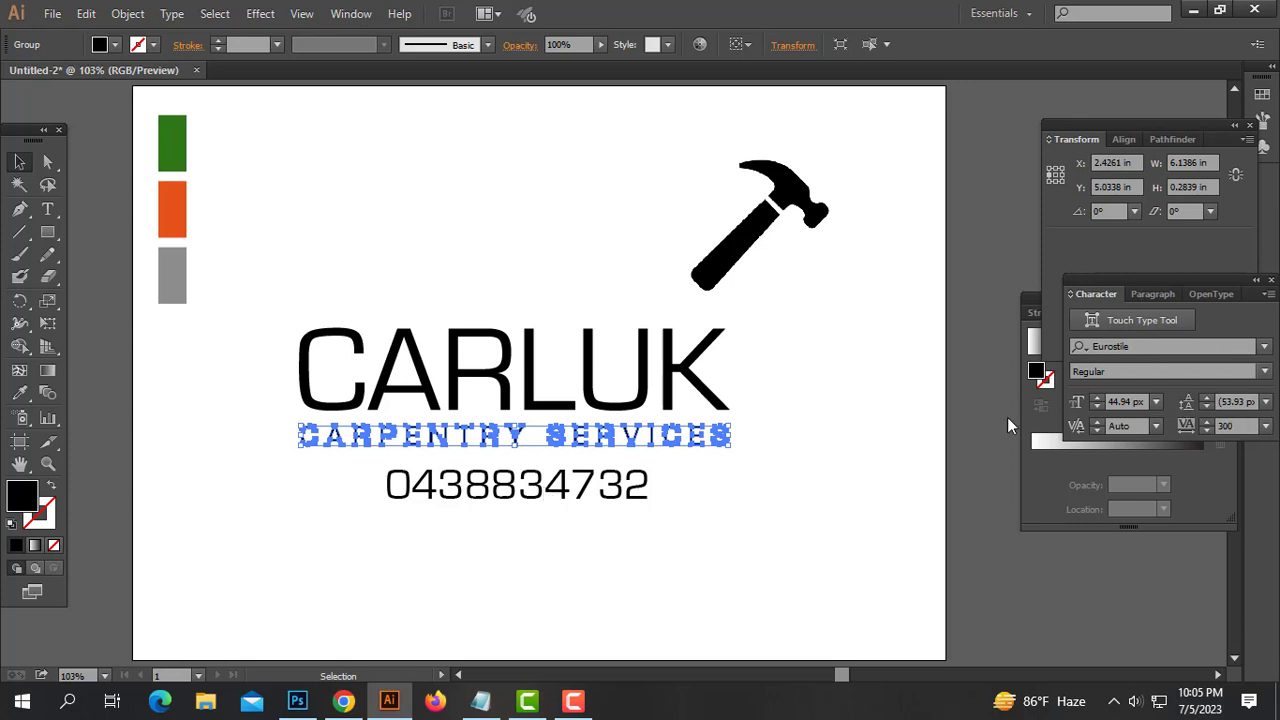
click(591, 485)
- Tighten the phone number's tracking to 10 and convert it to outlines
click(1238, 428)
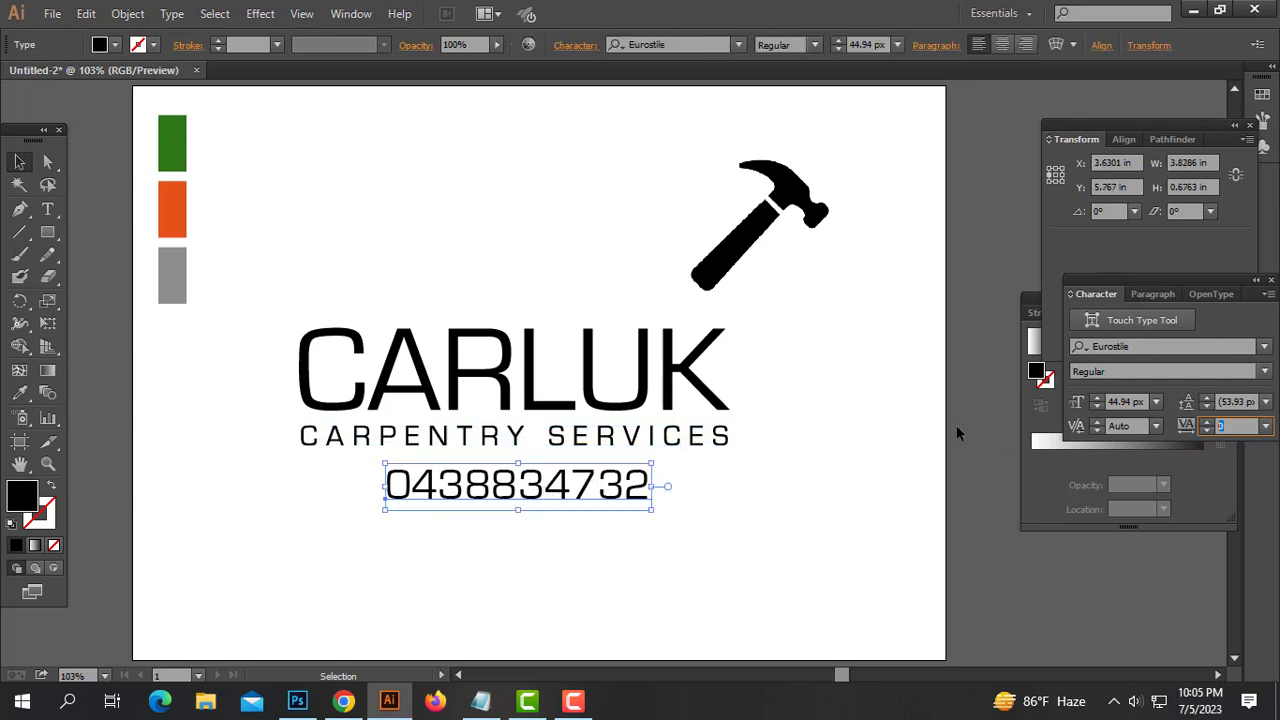
text(1)
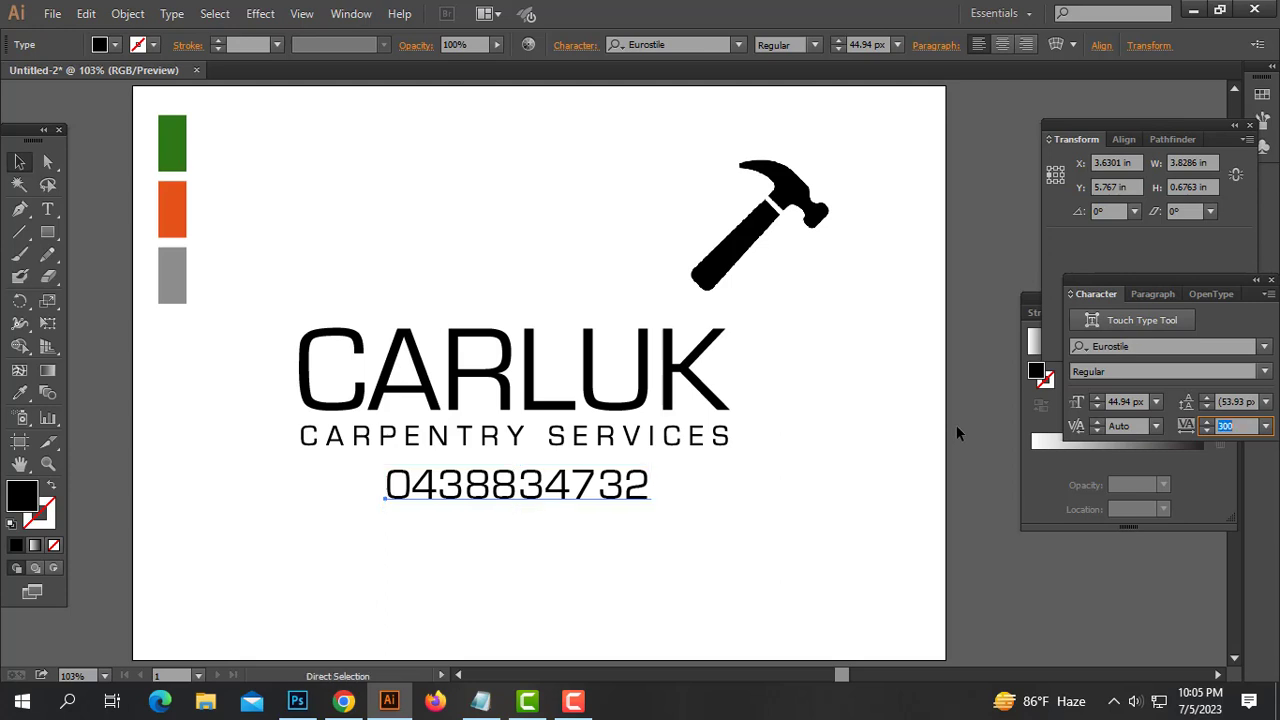
key(Return)
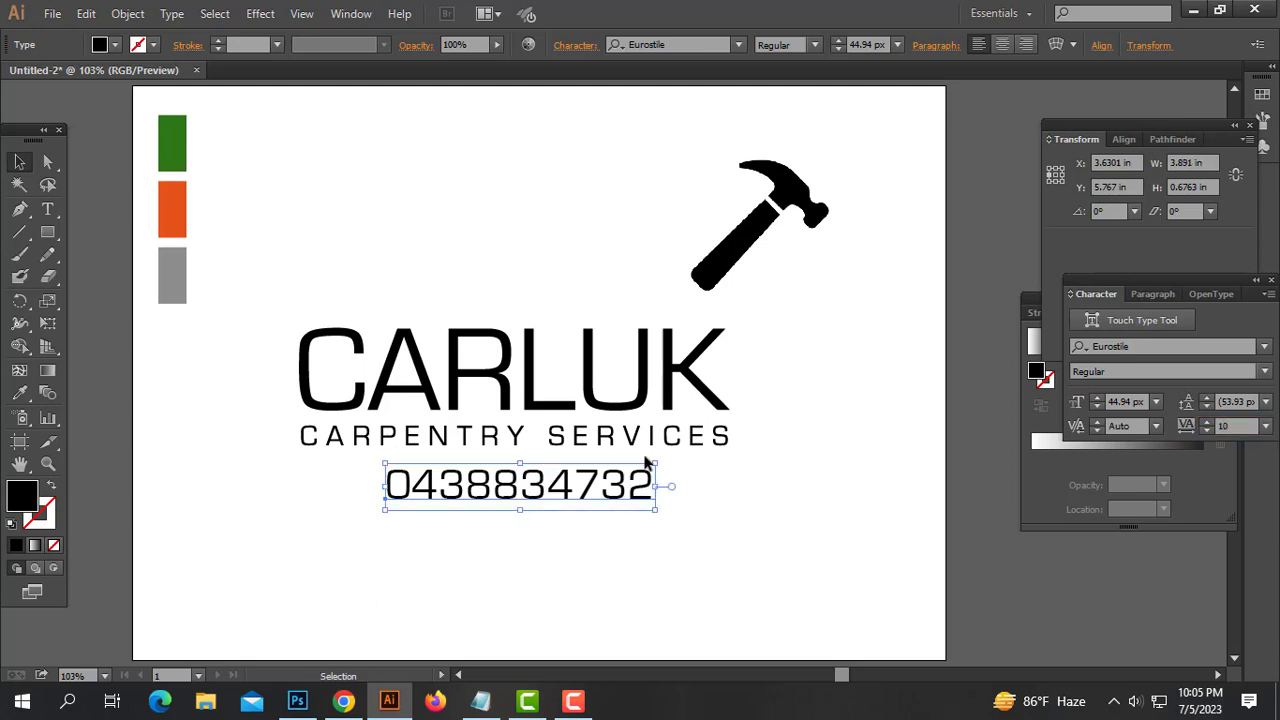
right_click(606, 495)
click(668, 400)
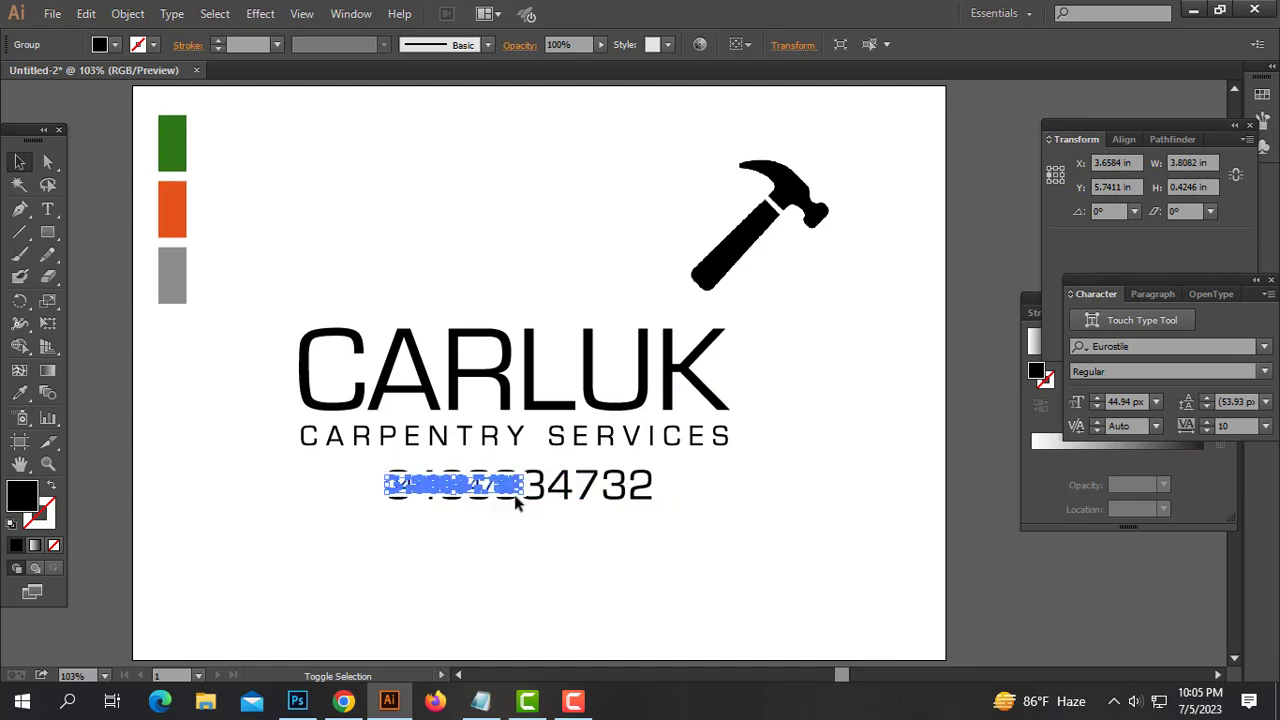
- Shrink the phone number to half width and centre it under the tagline
mouse_move(654, 485)
mouse_down()
mouse_move(524, 485)
mouse_move(523, 466)
mouse_up()
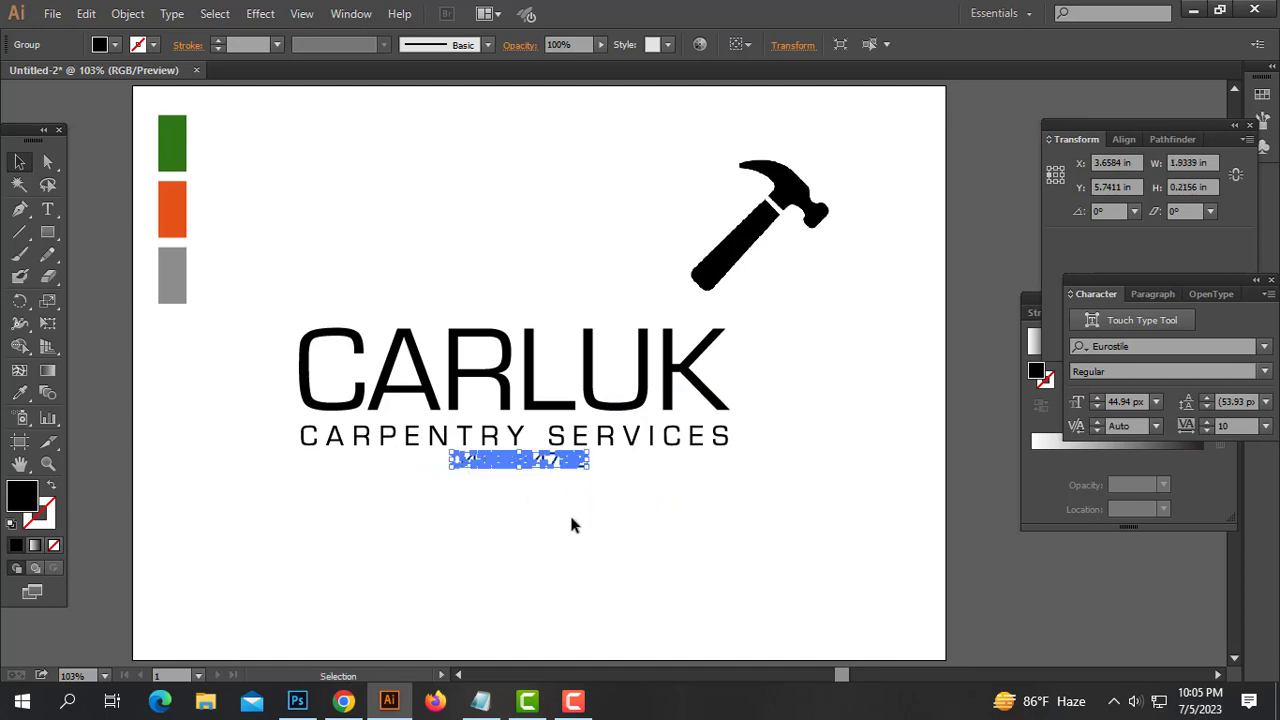
drag(574, 523, 451, 297)
click(1126, 139)
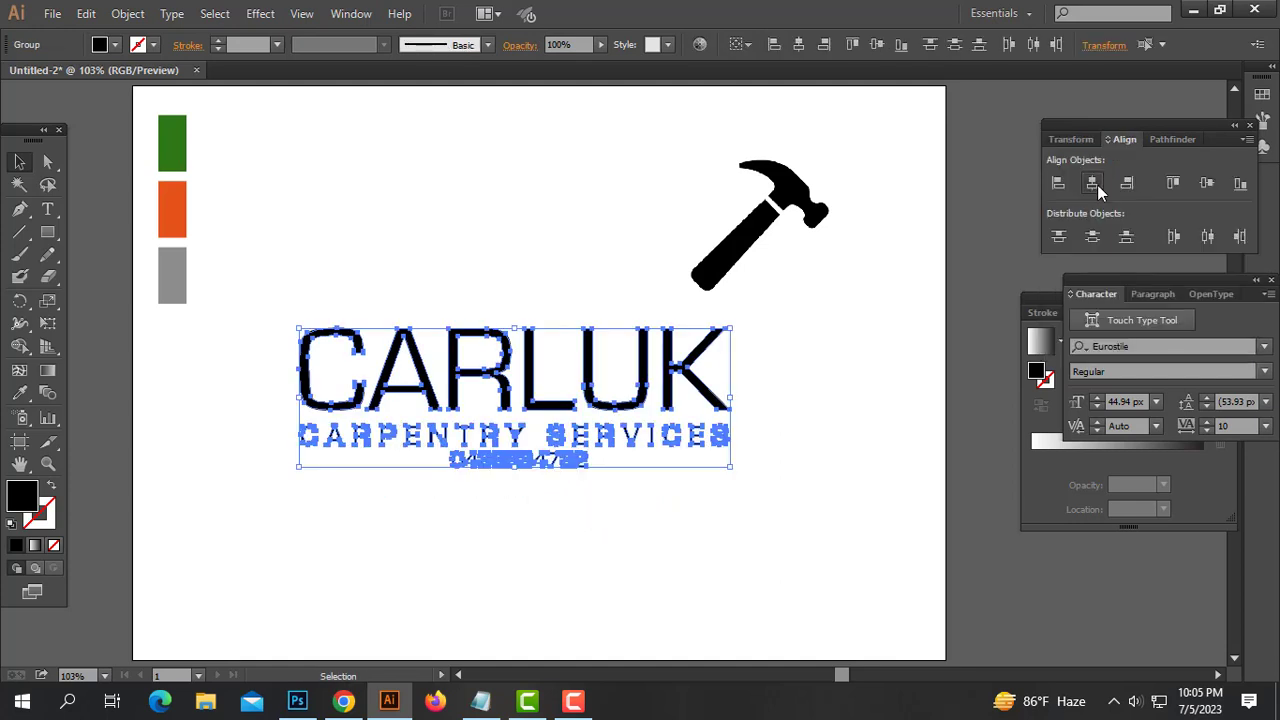
click(1092, 183)
click(897, 285)
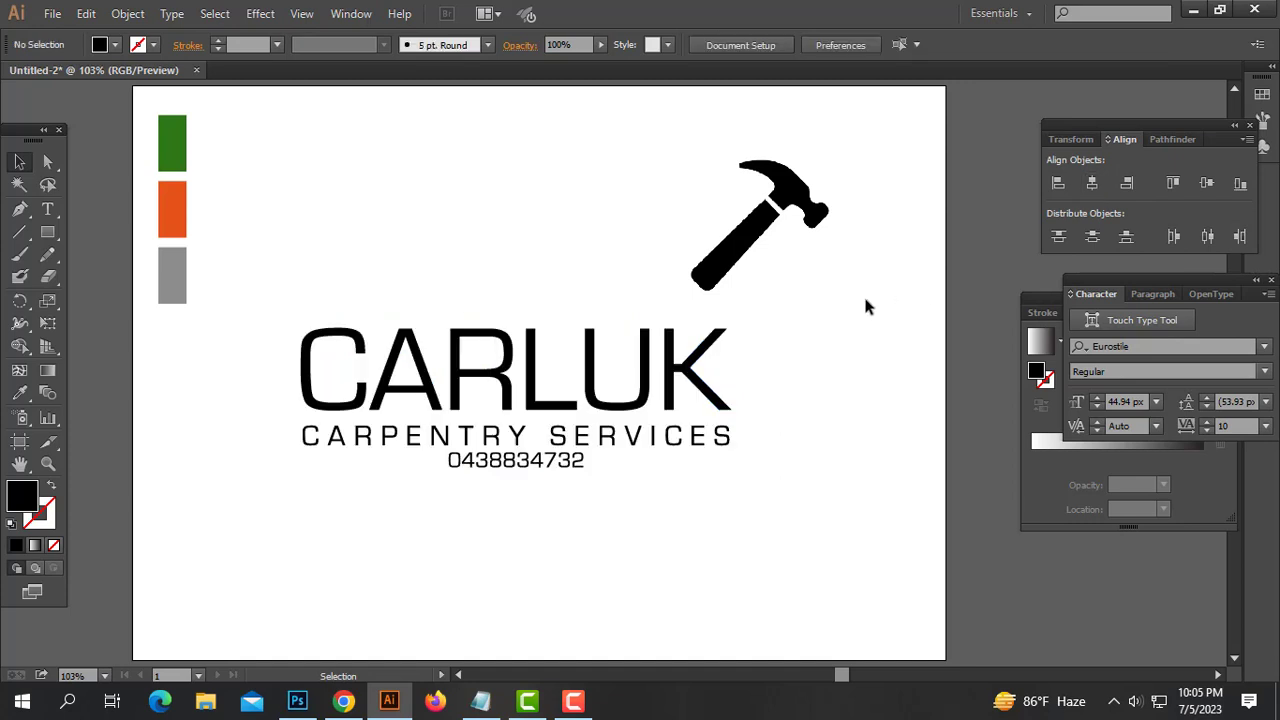
click(567, 470)
click(335, 475)
- Select the Pen tool for drawing straight paths
click(19, 231)
click(19, 209)
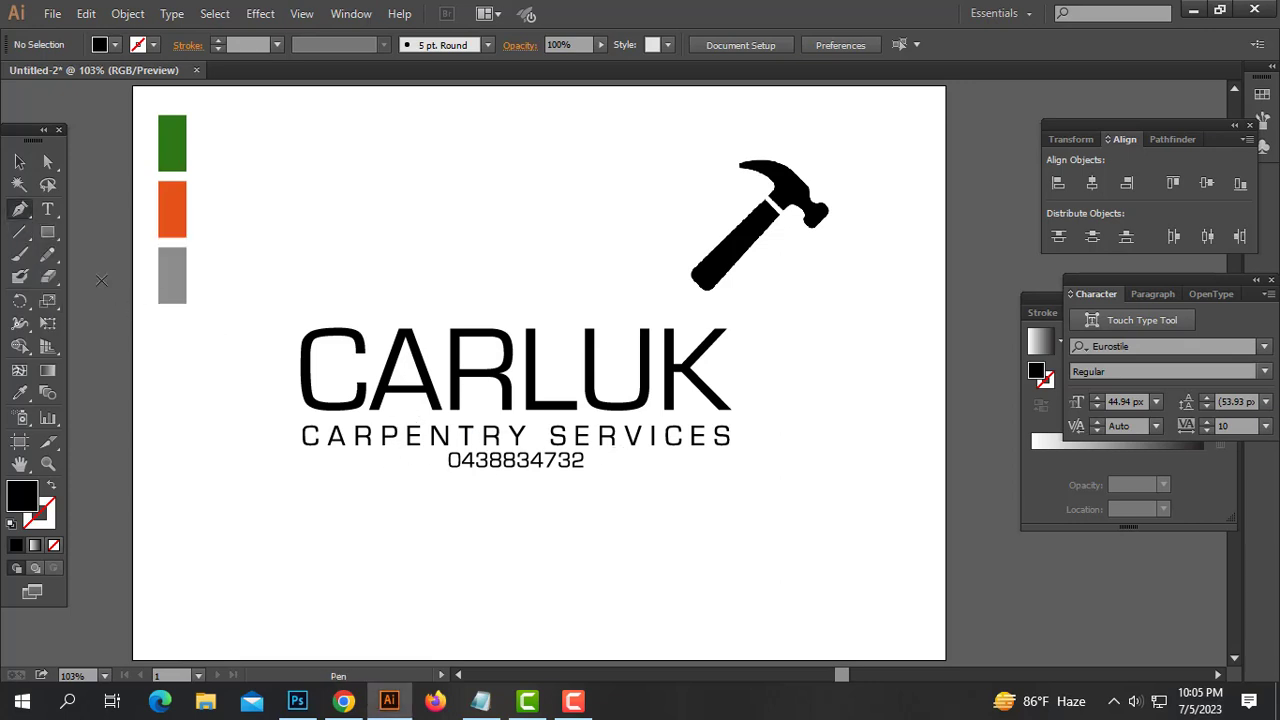
click(19, 209)
- Draw a line across the tagline's width and centre it vertically on the phone number
click(303, 461)
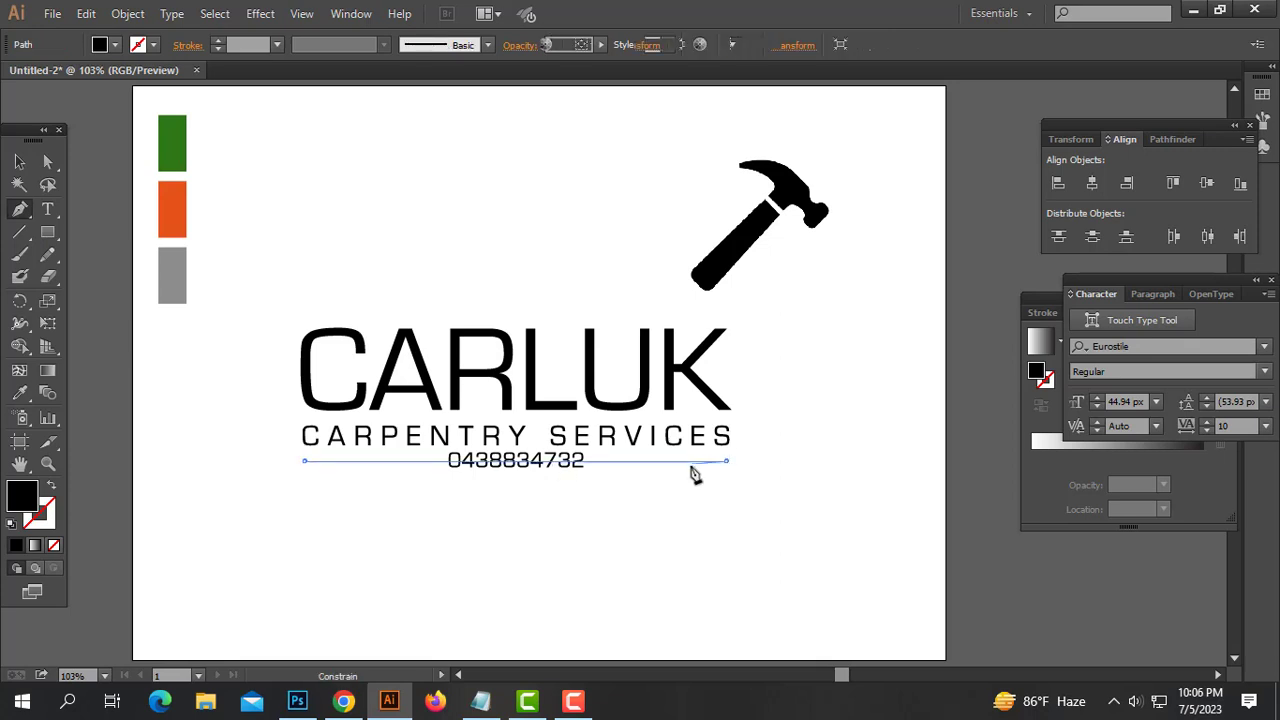
click(726, 461)
key(v)
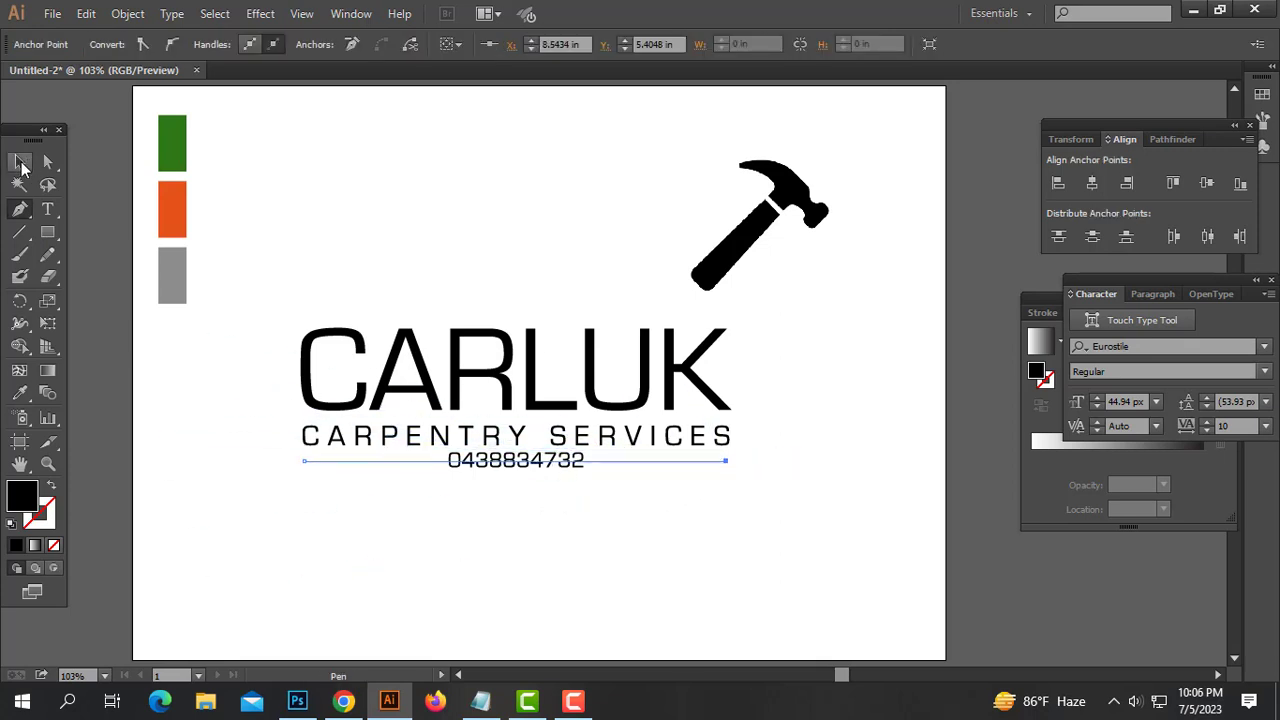
drag(643, 505, 478, 457)
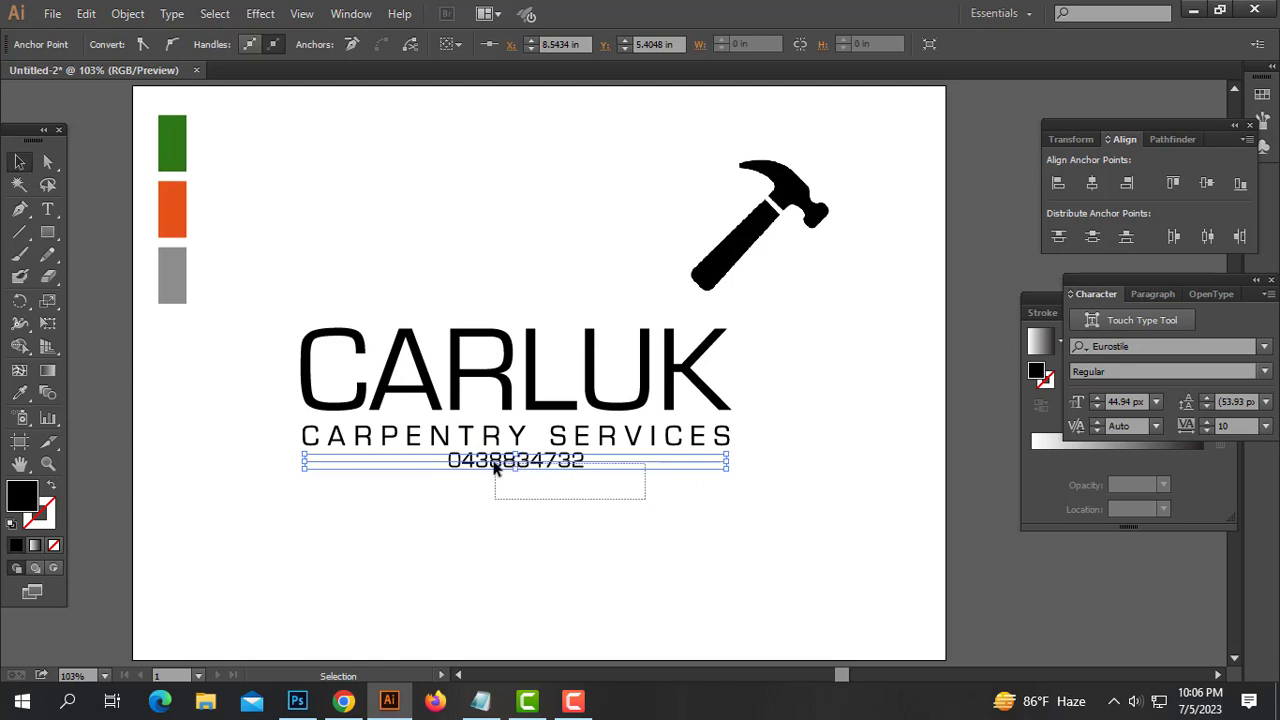
click(1209, 182)
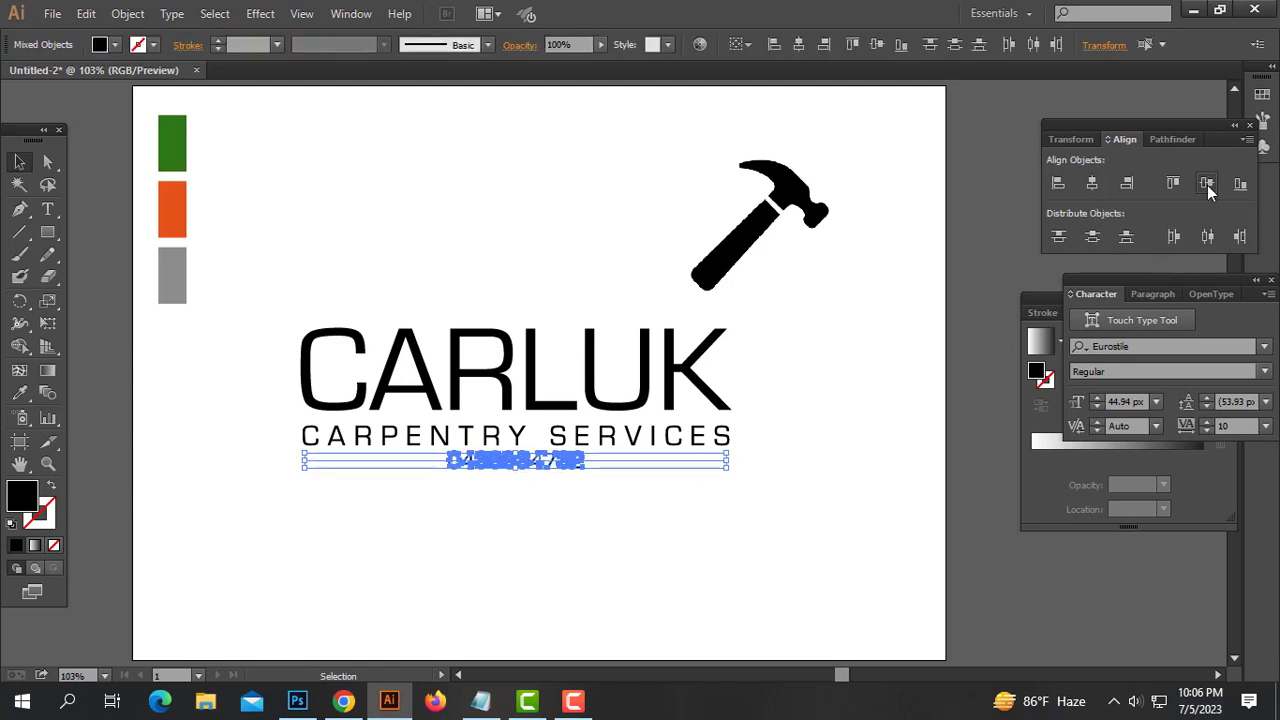
click(706, 519)
- Give the line a black 3 px stroke and slightly enlarge the phone number
drag(740, 514, 680, 455)
click(217, 47)
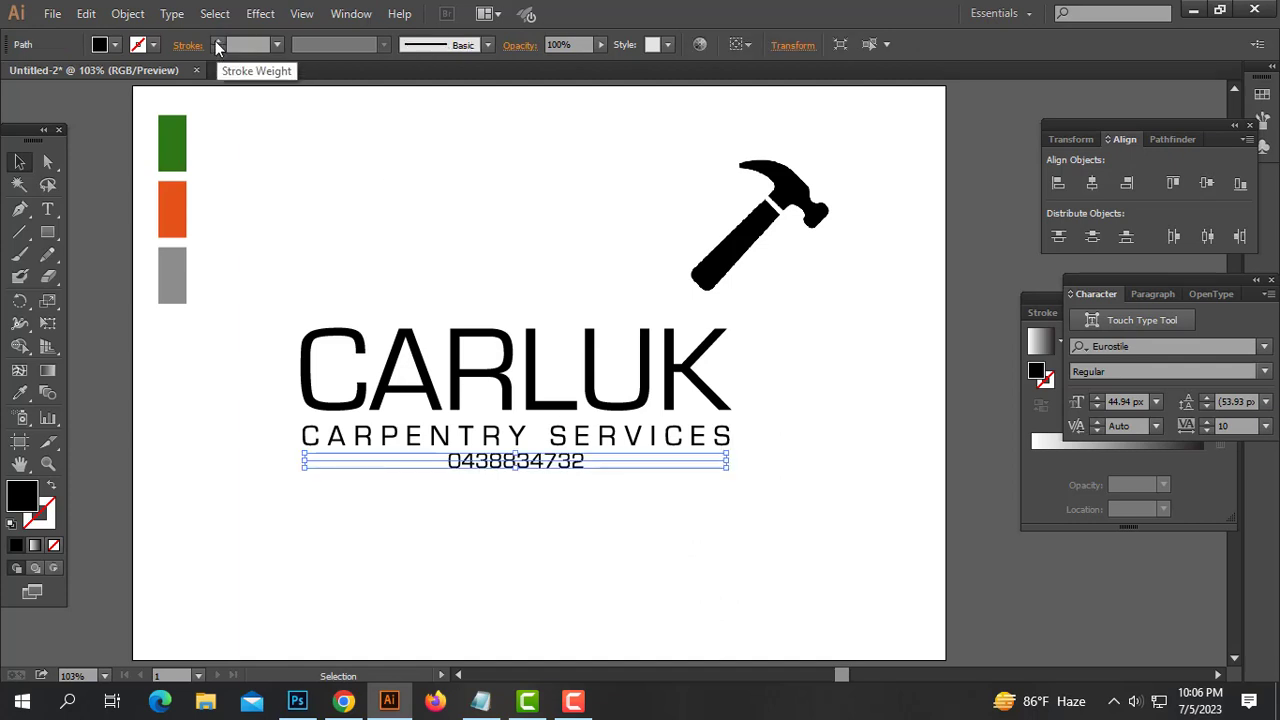
click(217, 47)
click(600, 538)
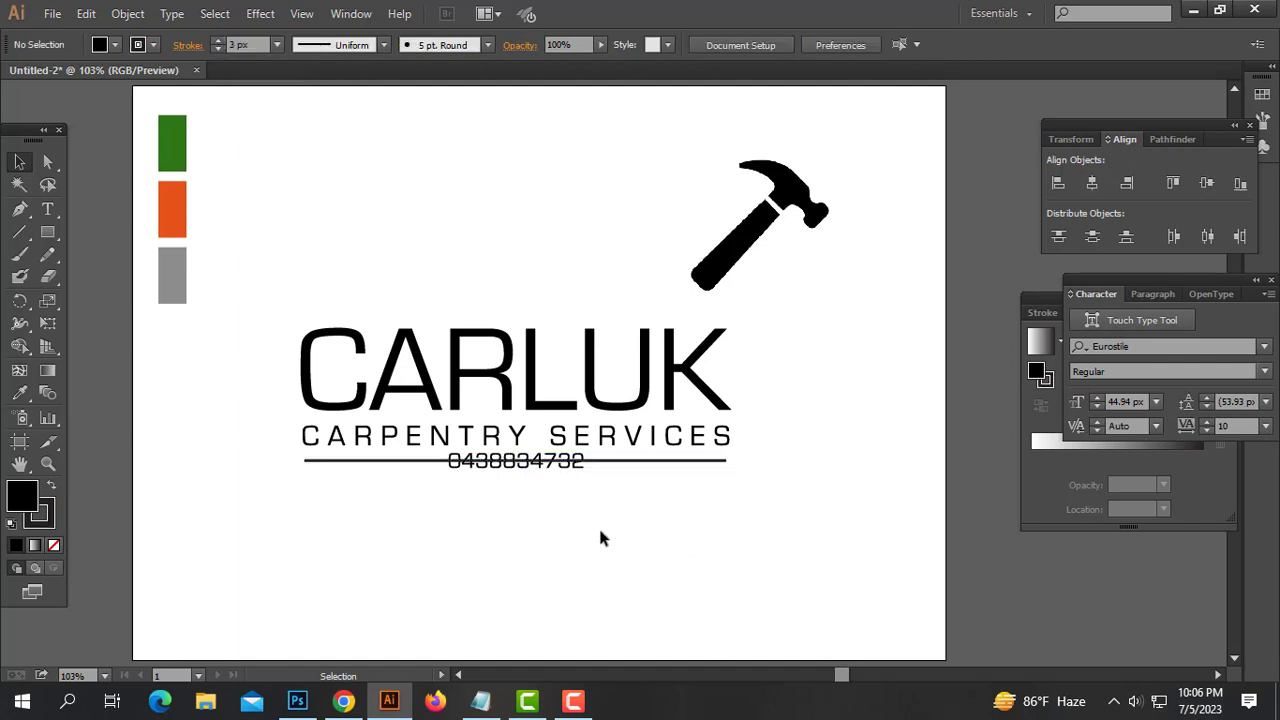
click(545, 464)
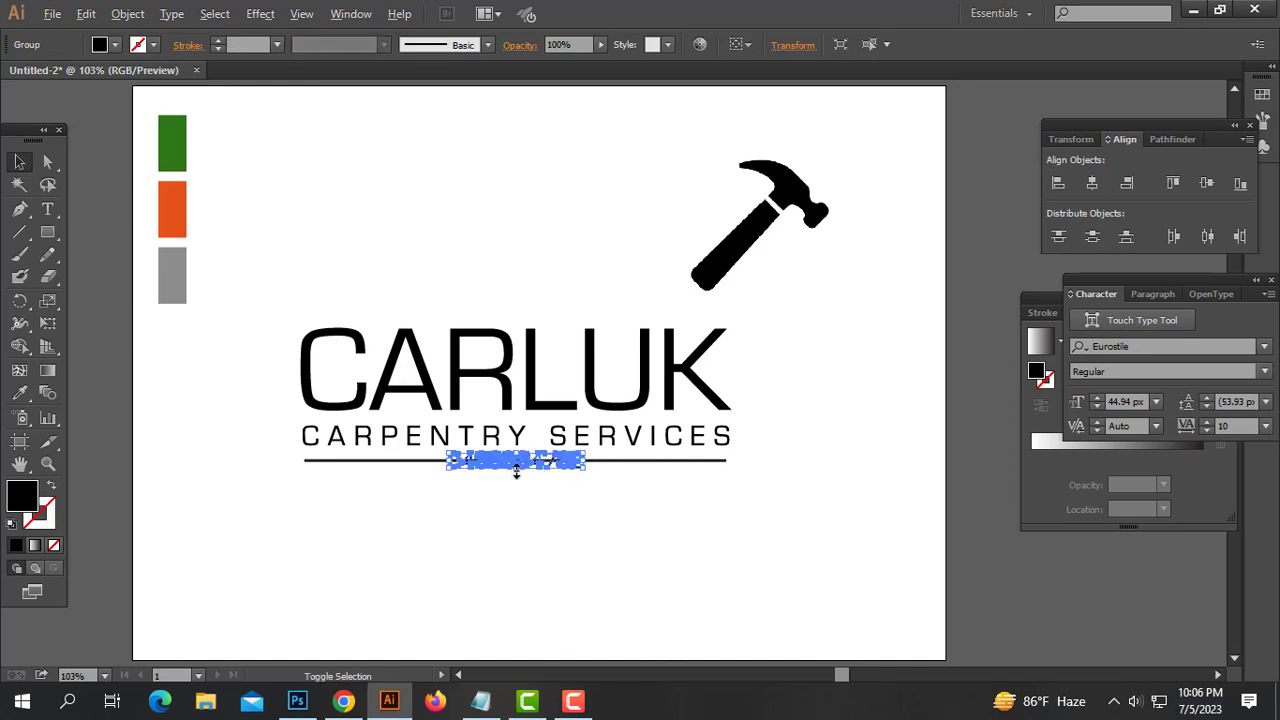
drag(516, 472, 536, 488)
click(641, 475)
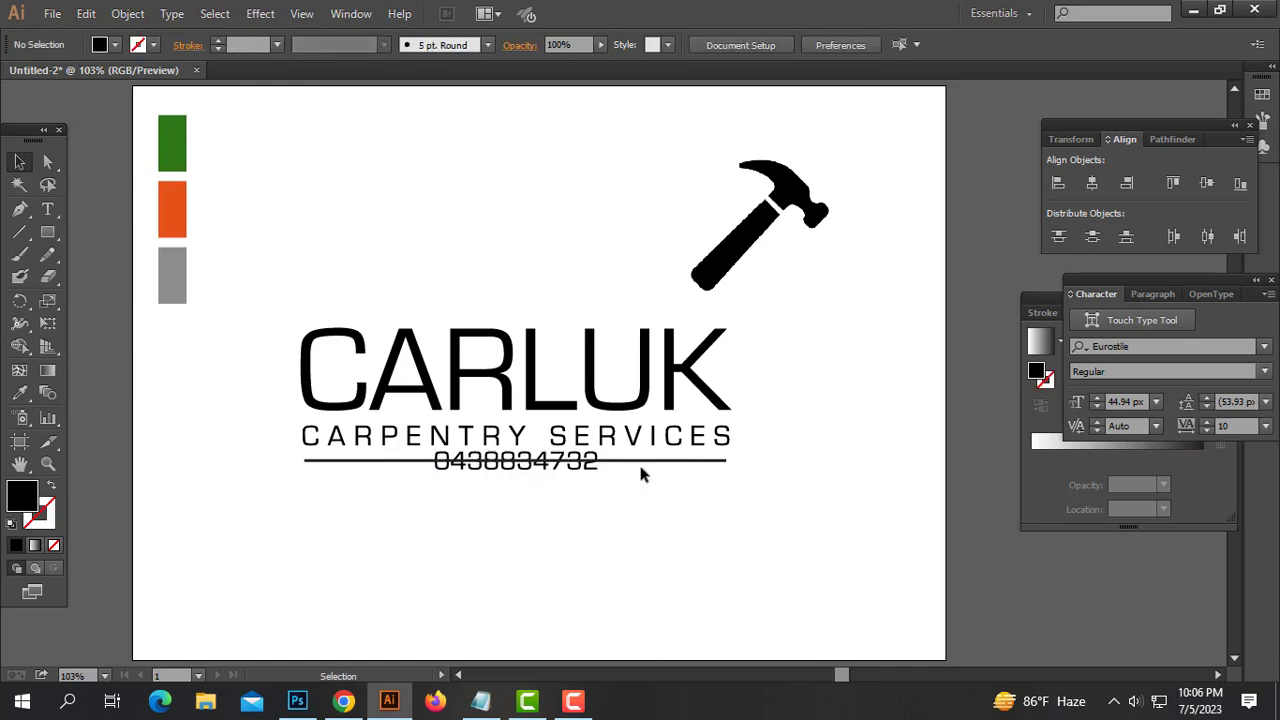
- Thin the line's stroke to 2 px and expand it via Object > Expand
click(633, 462)
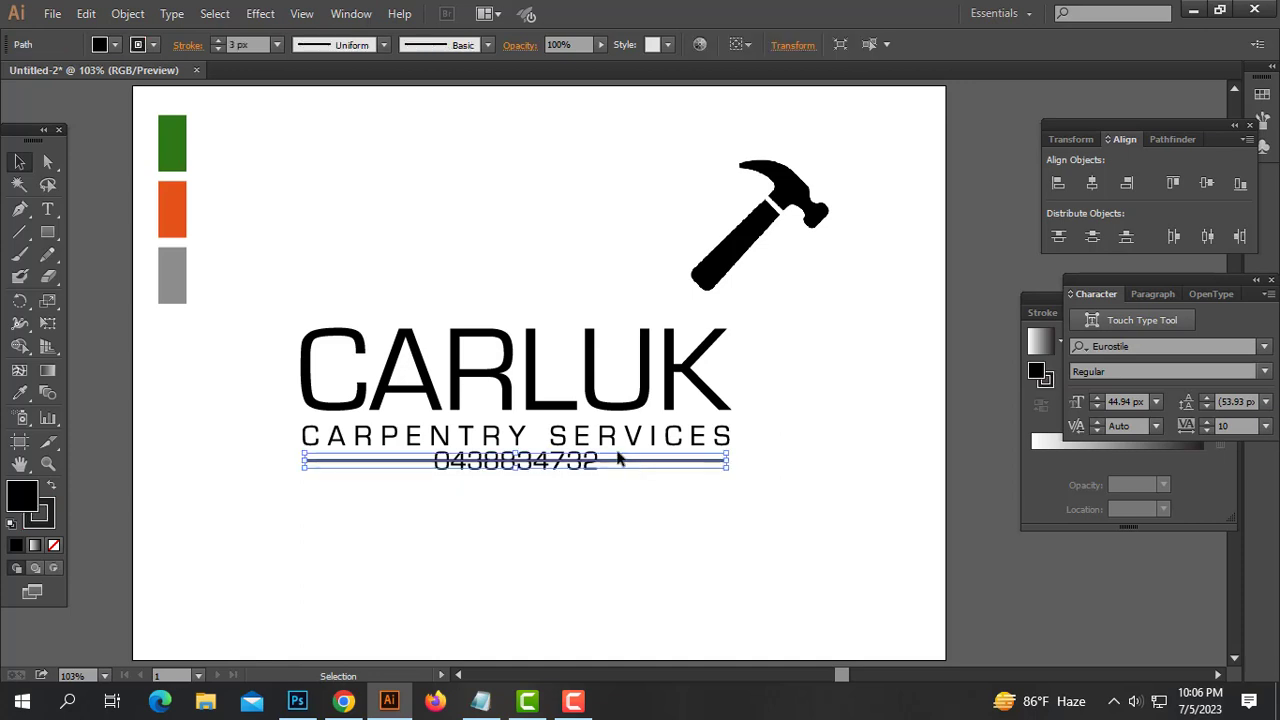
click(217, 49)
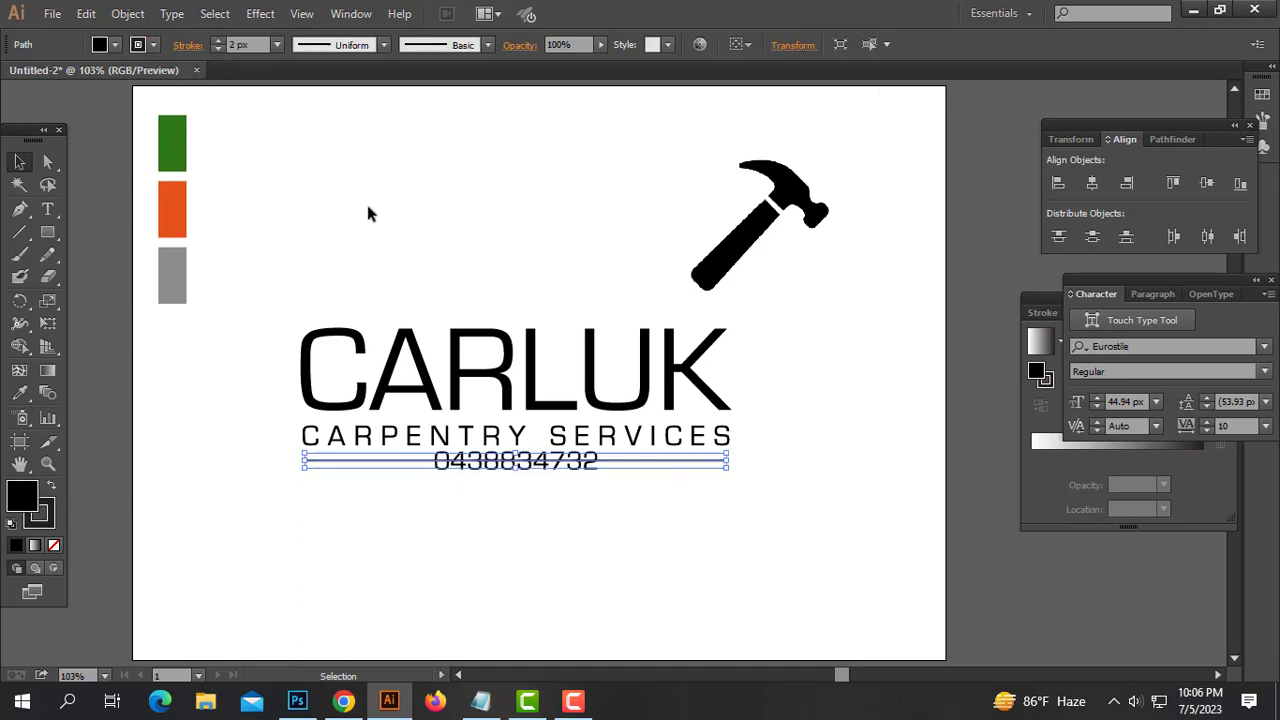
click(623, 500)
click(668, 466)
click(133, 13)
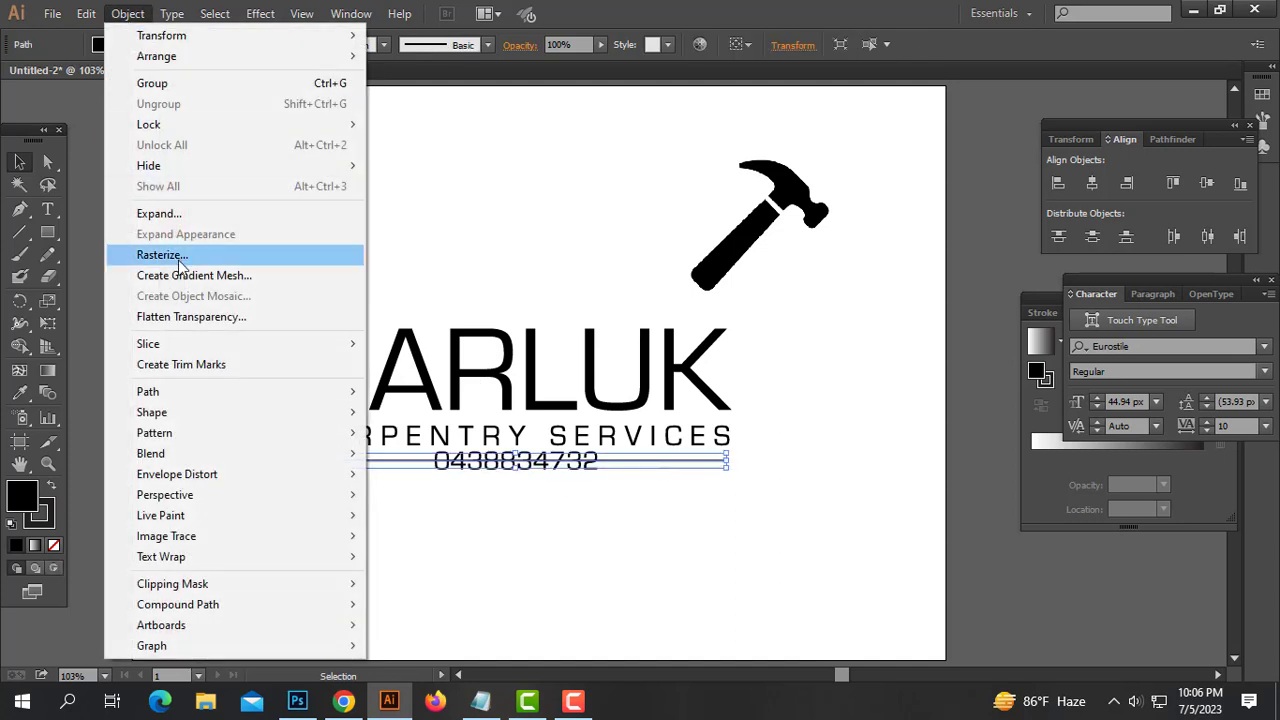
click(172, 212)
- Confirm the expansion and draw a black rectangle over the phone number area
click(596, 446)
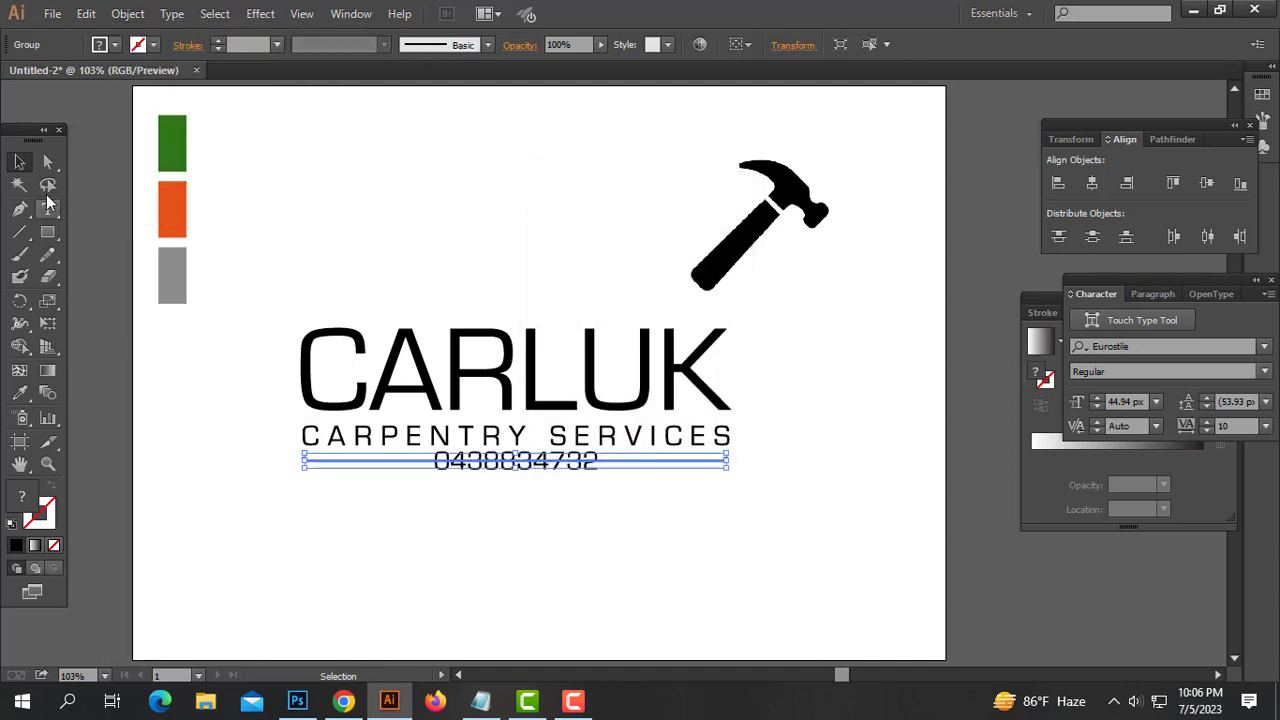
click(47, 231)
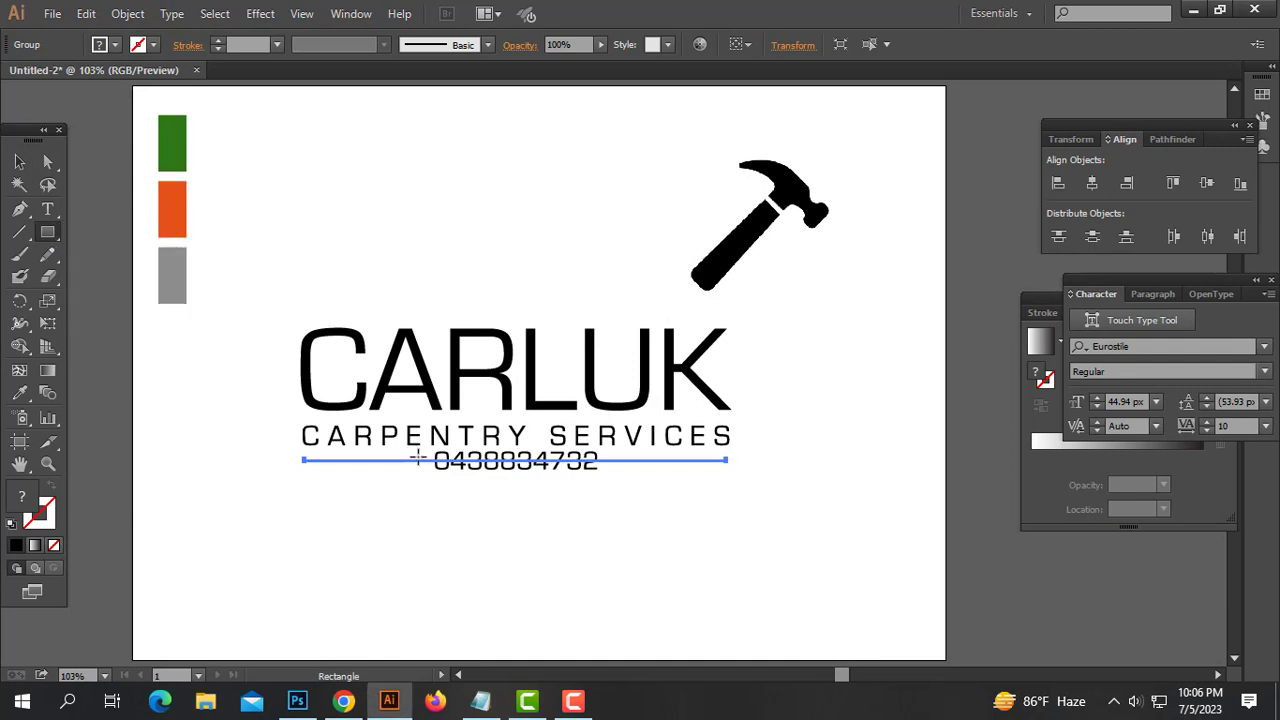
drag(424, 452, 610, 474)
key(v)
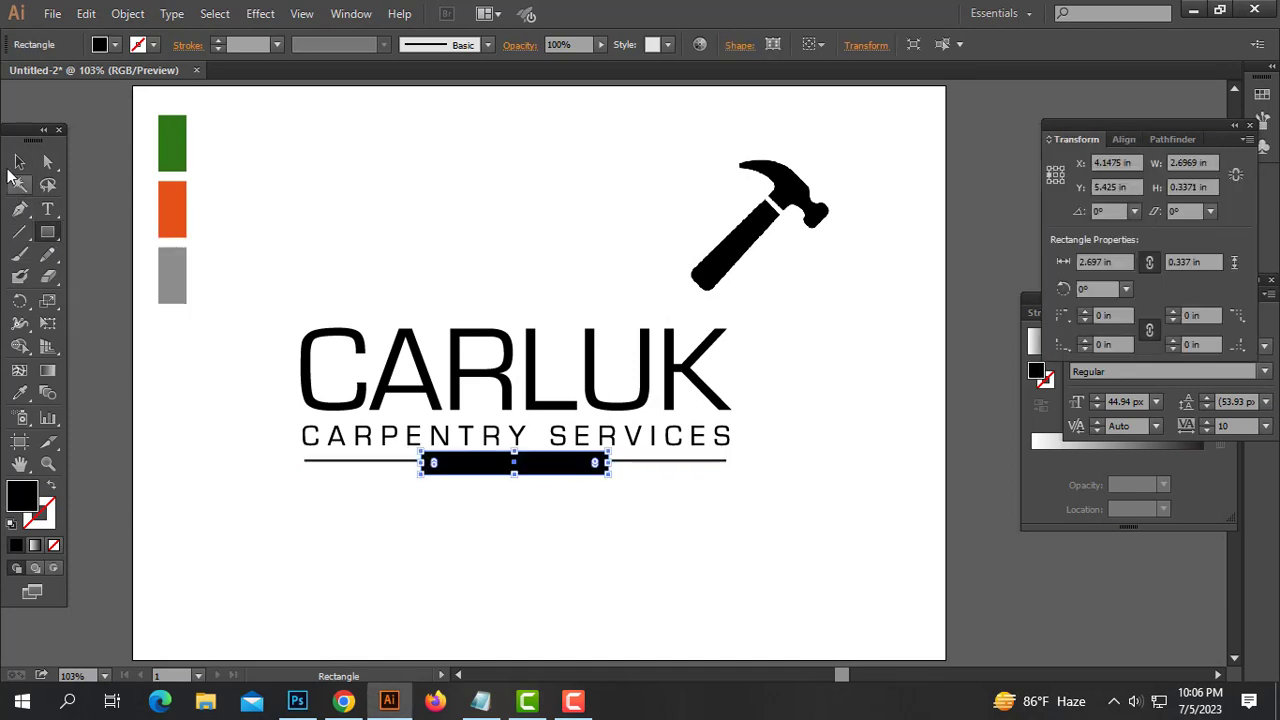
- Try cutting the rectangle out of the rule with Pathfinder, dismissing the no-results alert
drag(397, 231, 610, 520)
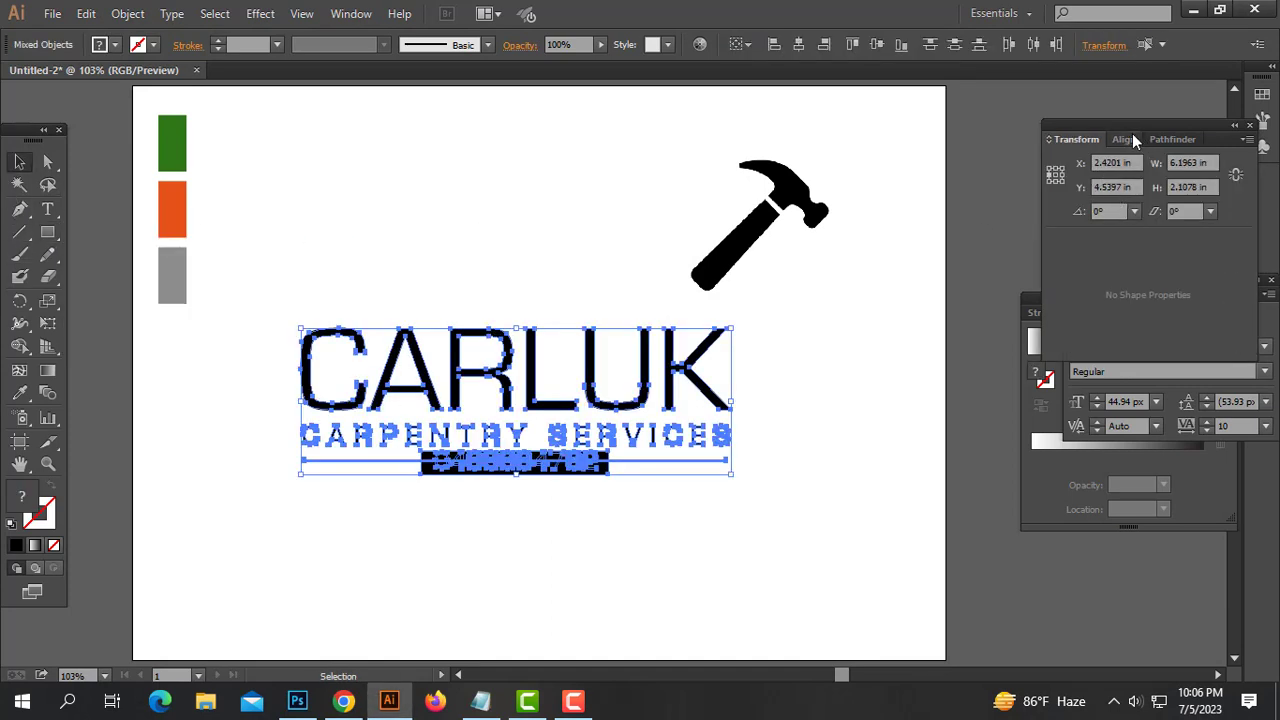
click(1125, 139)
click(755, 505)
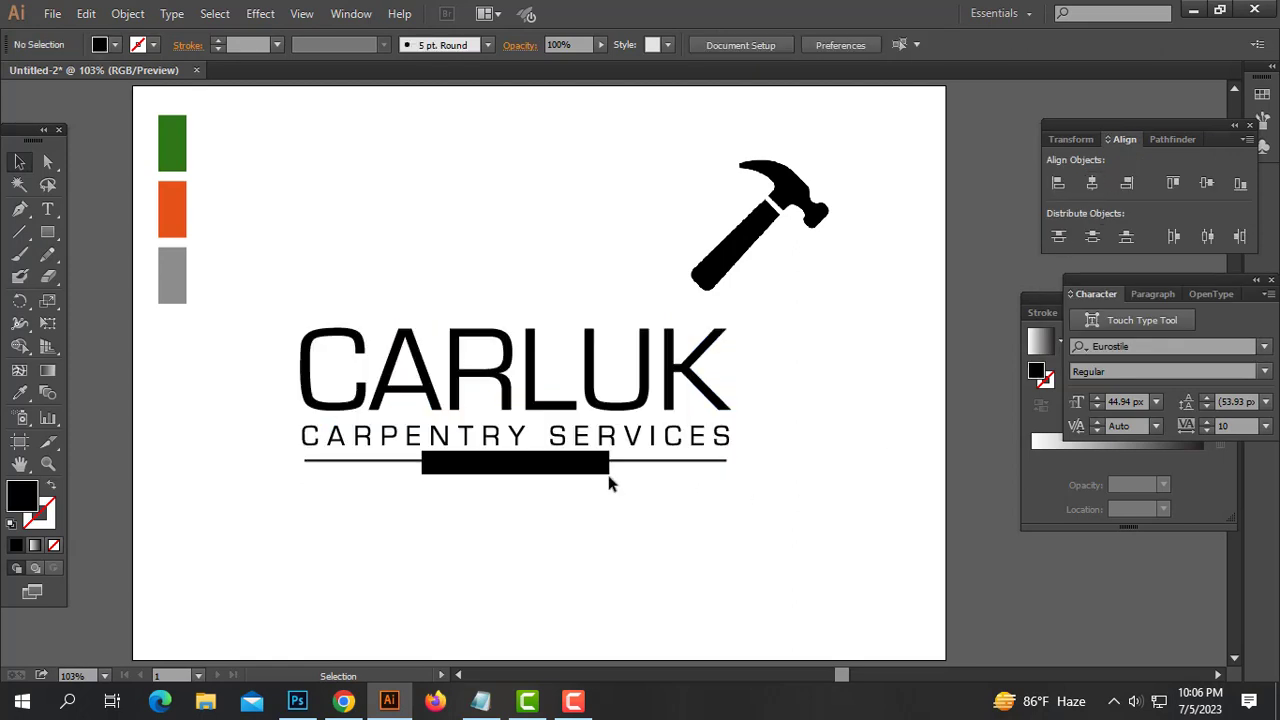
click(606, 470)
shift+click(660, 462)
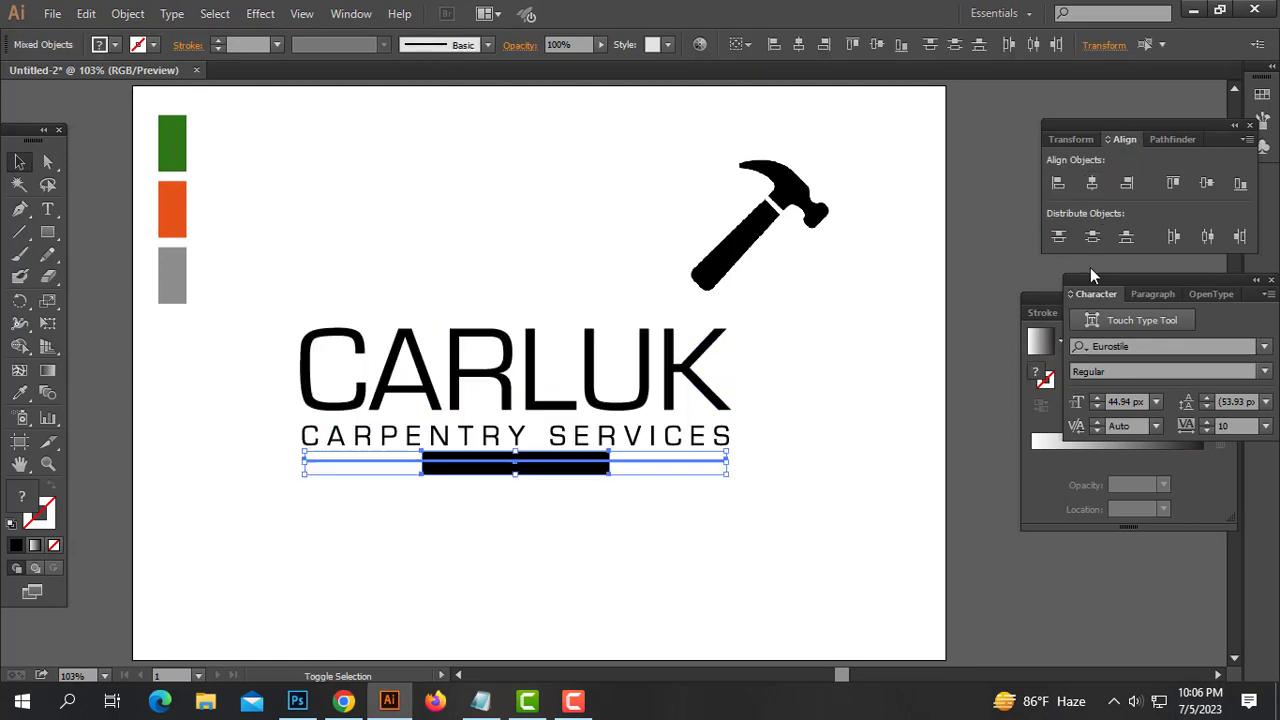
click(1172, 139)
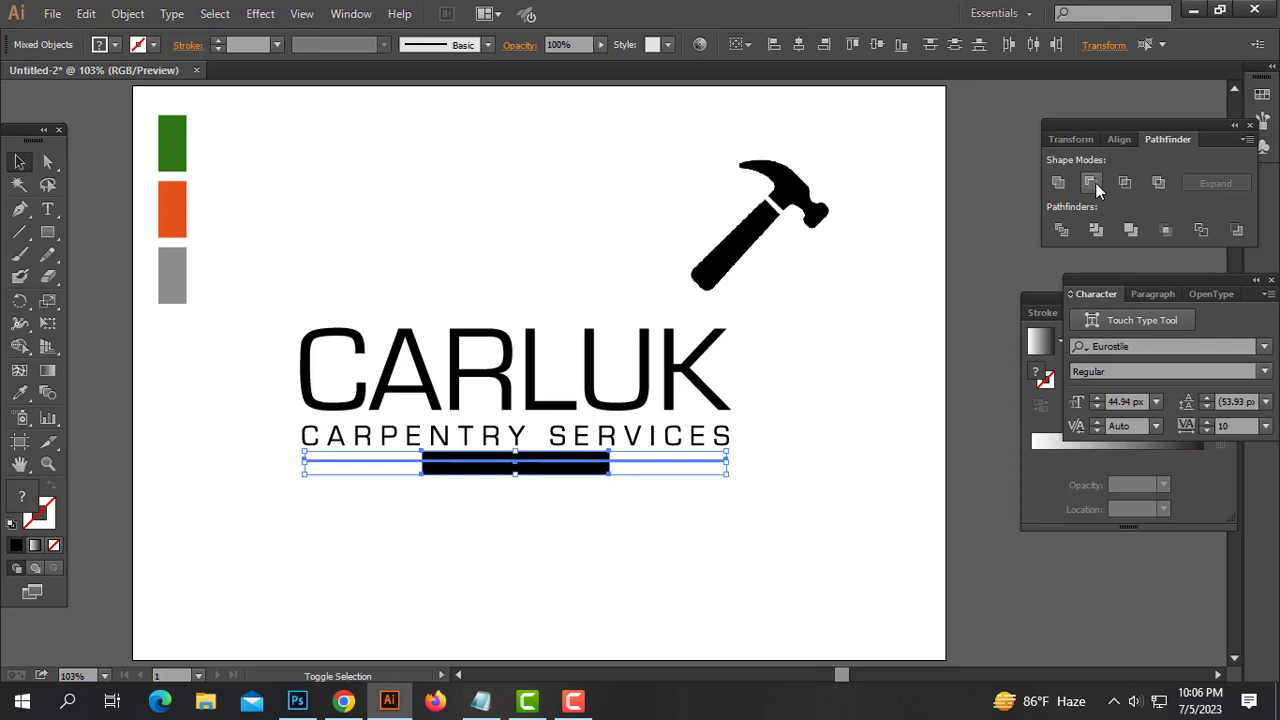
click(1095, 183)
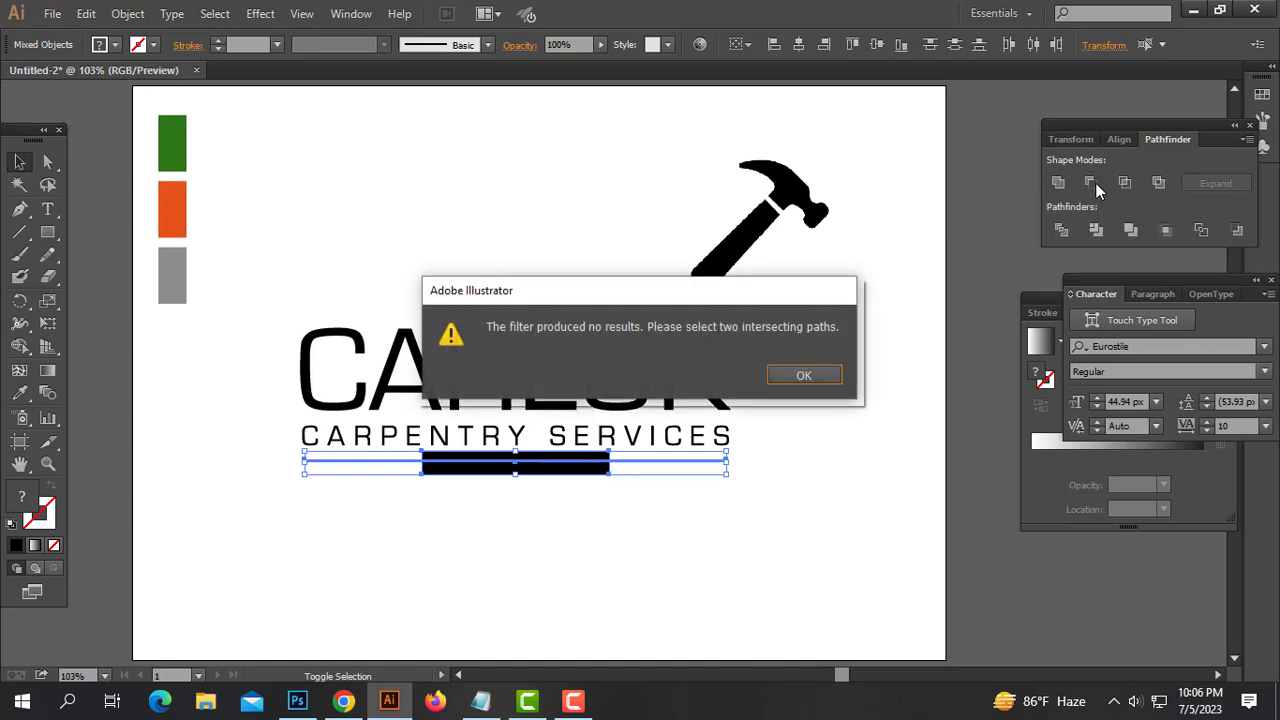
click(826, 375)
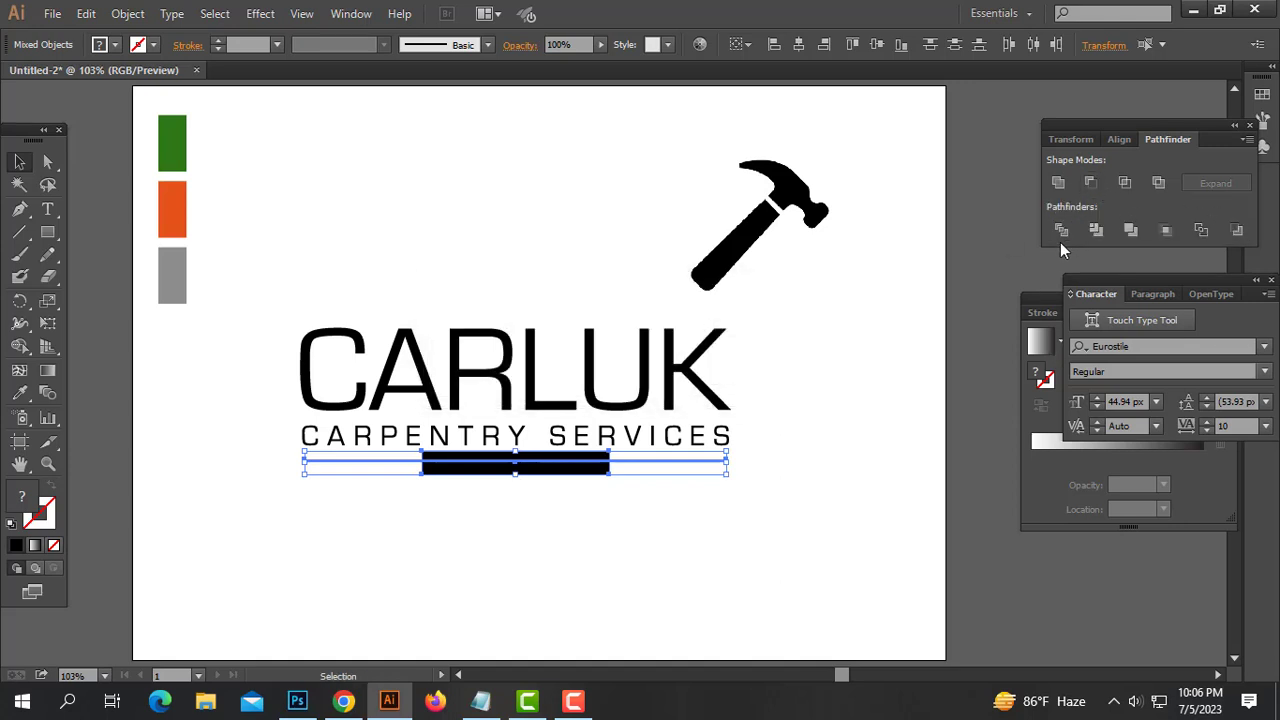
- Ungroup the bars under the tagline and delete the black bars around the phone number
right_click(846, 342)
click(897, 452)
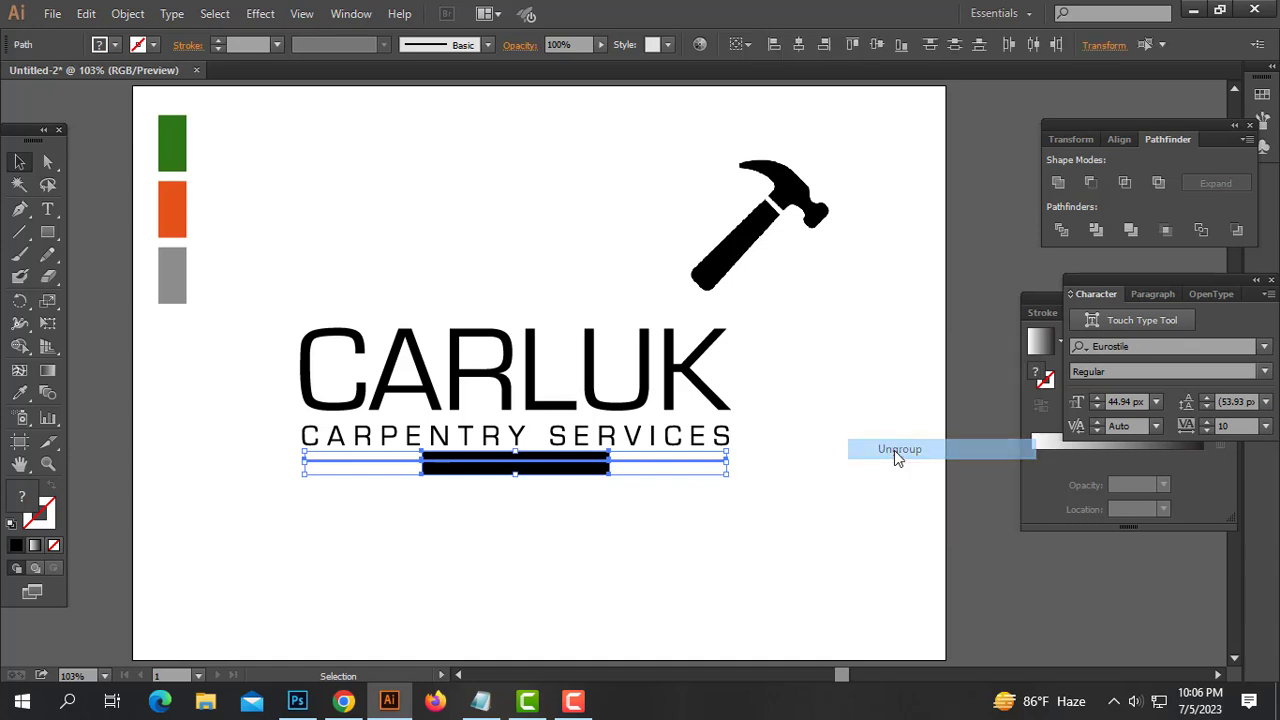
click(506, 483)
drag(552, 469, 552, 497)
click(557, 460)
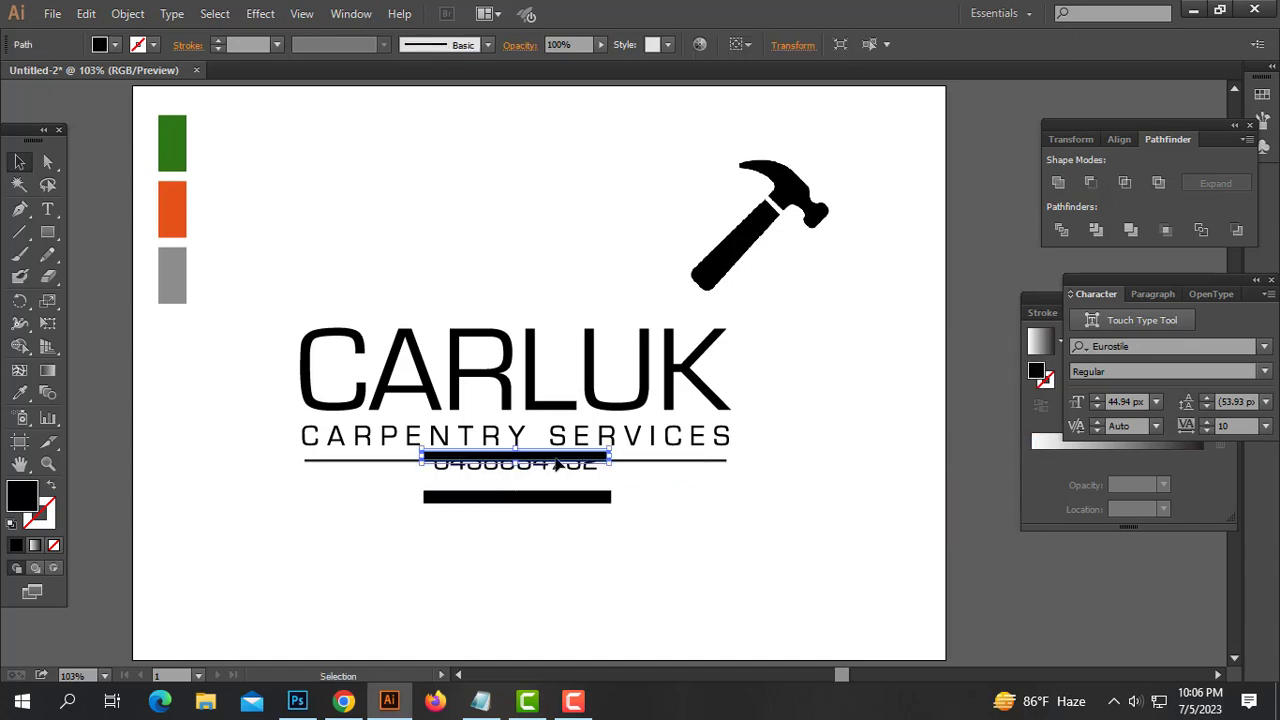
key(Delete)
click(600, 466)
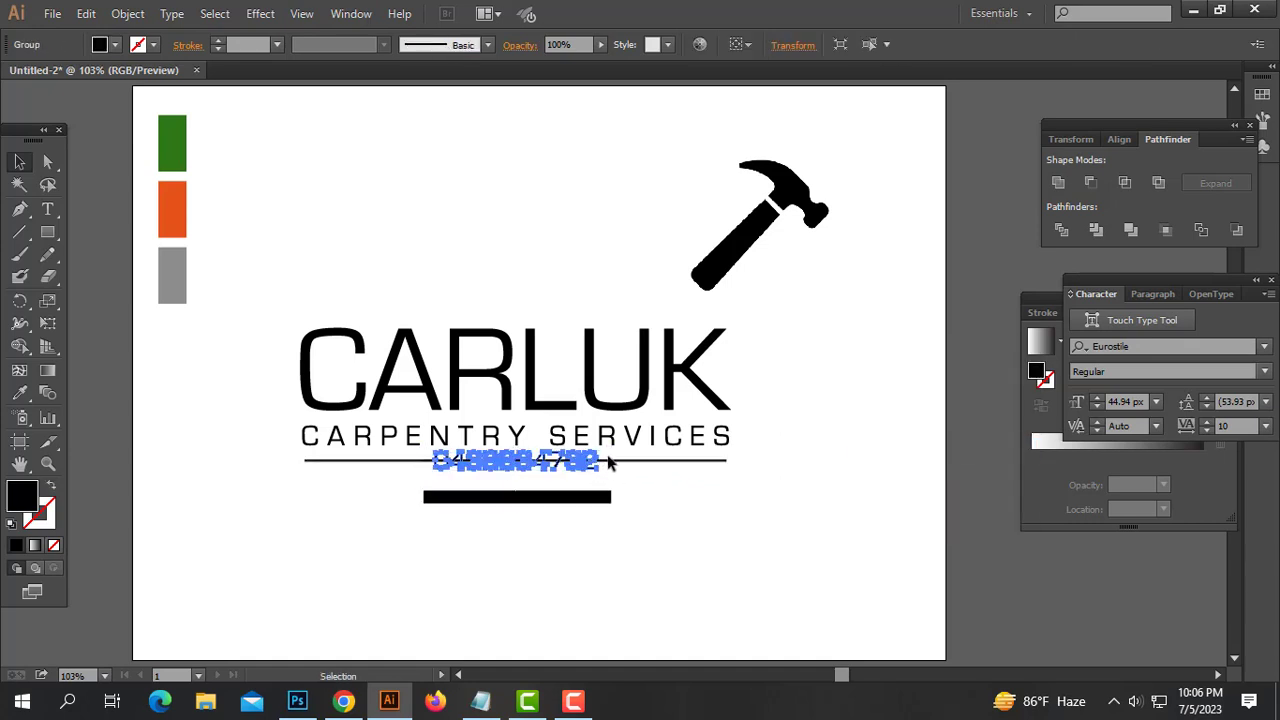
click(608, 475)
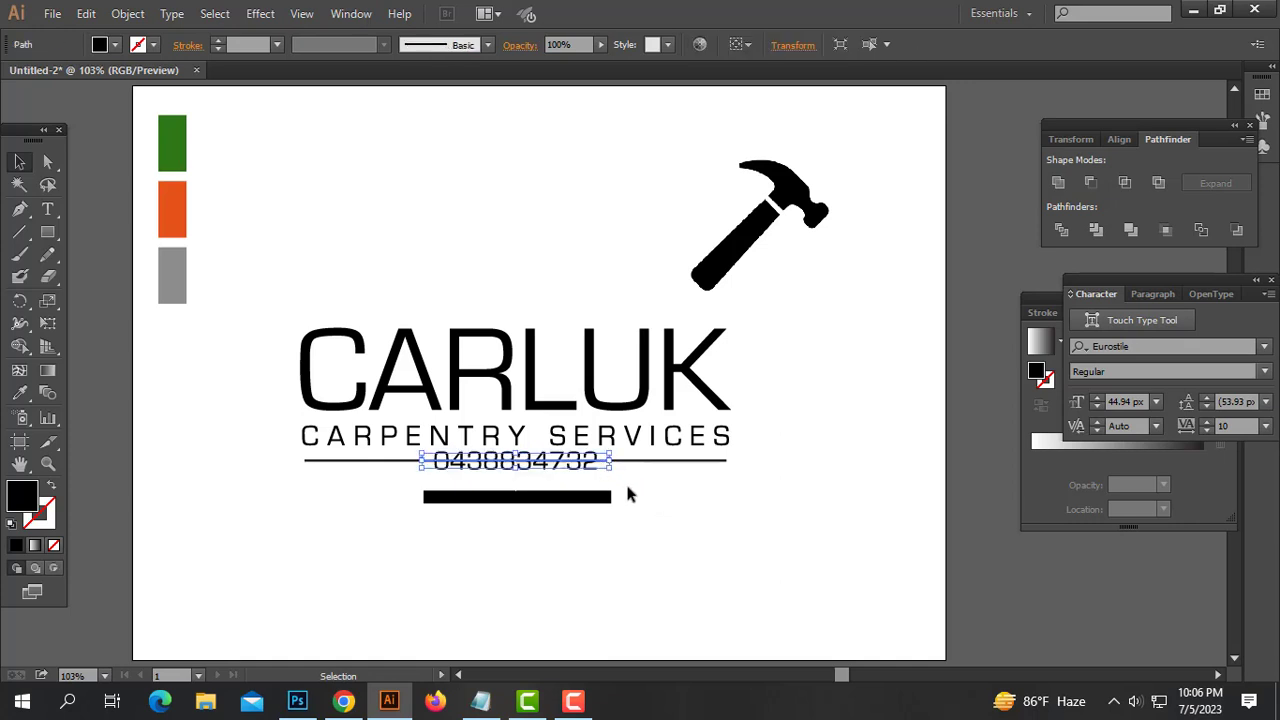
click(605, 497)
key(Delete)
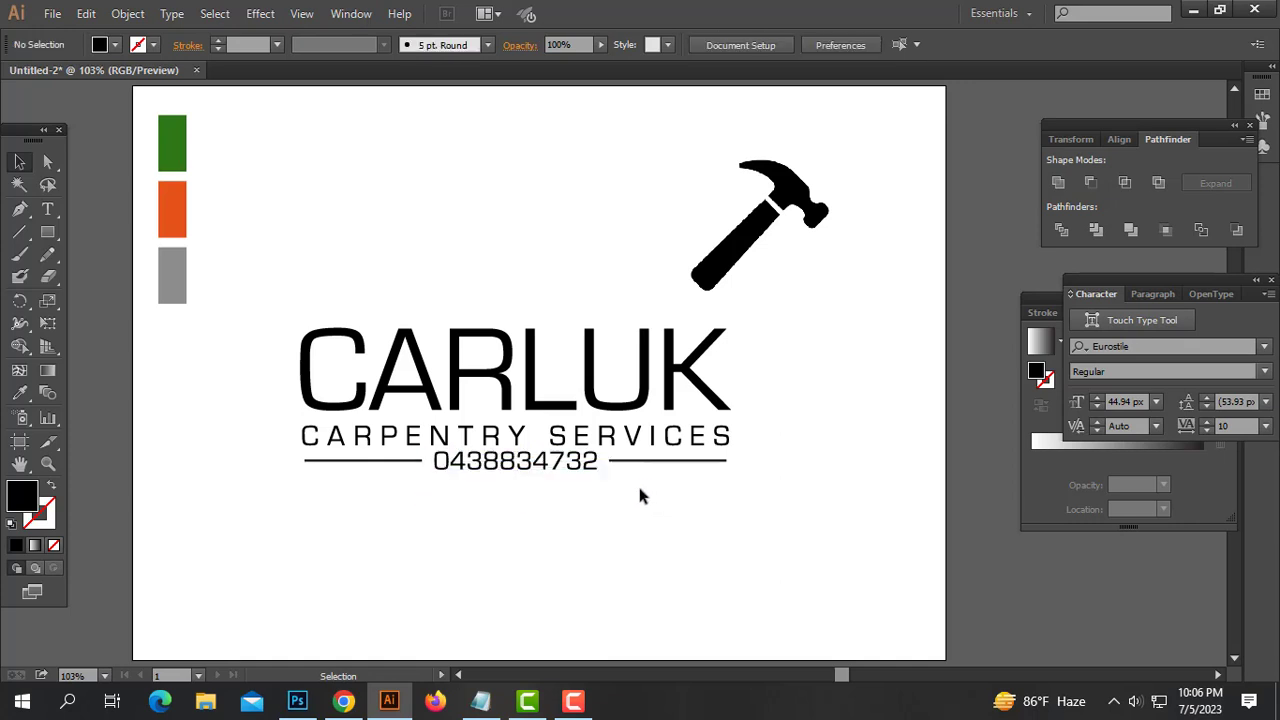
- Divide the rule into separate pieces with Pathfinder Divide
drag(684, 487, 645, 460)
mouse_move(766, 461)
mouse_down()
mouse_move(632, 478)
mouse_move(606, 457)
mouse_up()
click(1052, 233)
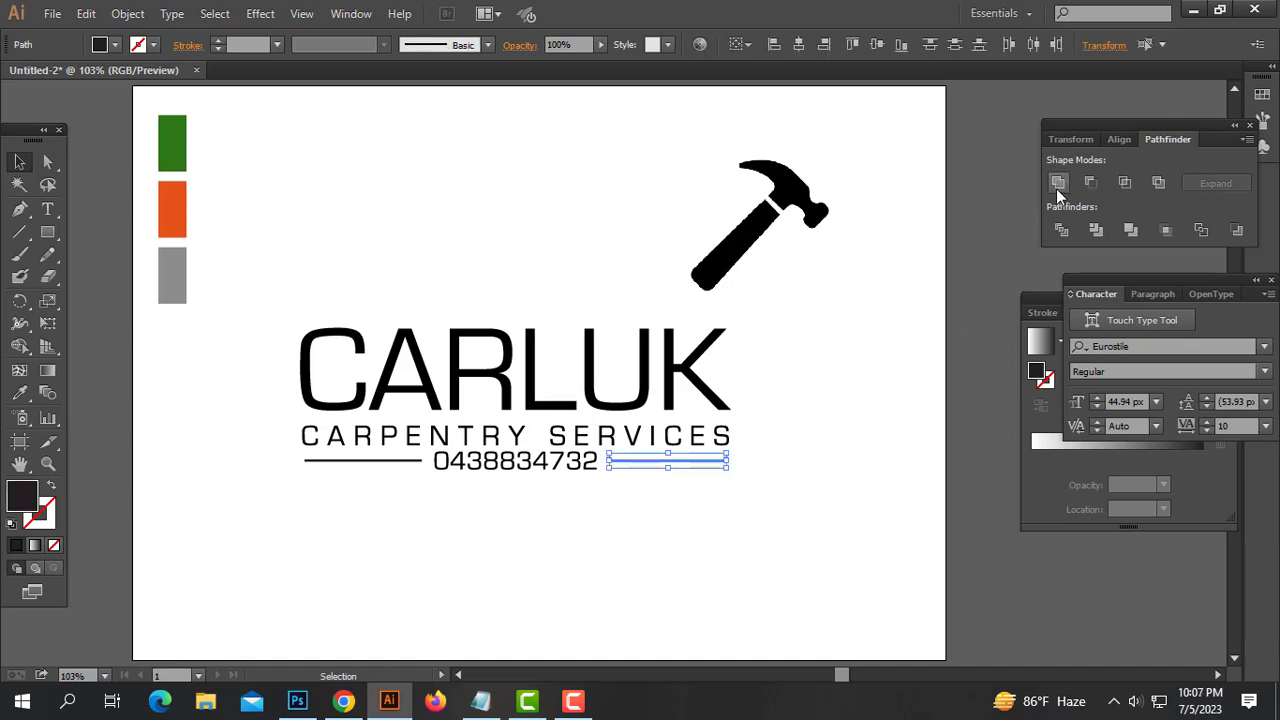
click(840, 439)
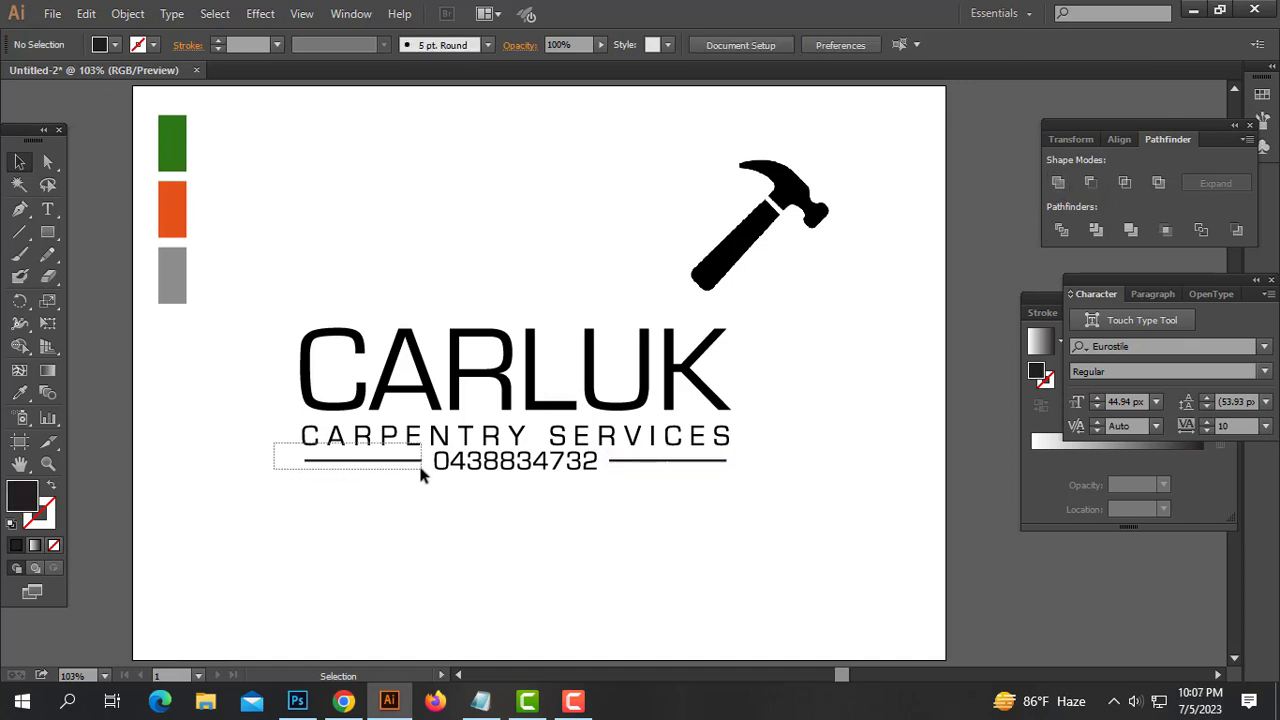
- Unite the line pieces left of the phone number into one shape
mouse_move(390, 483)
mouse_down()
mouse_move(418, 462)
mouse_move(310, 462)
mouse_up()
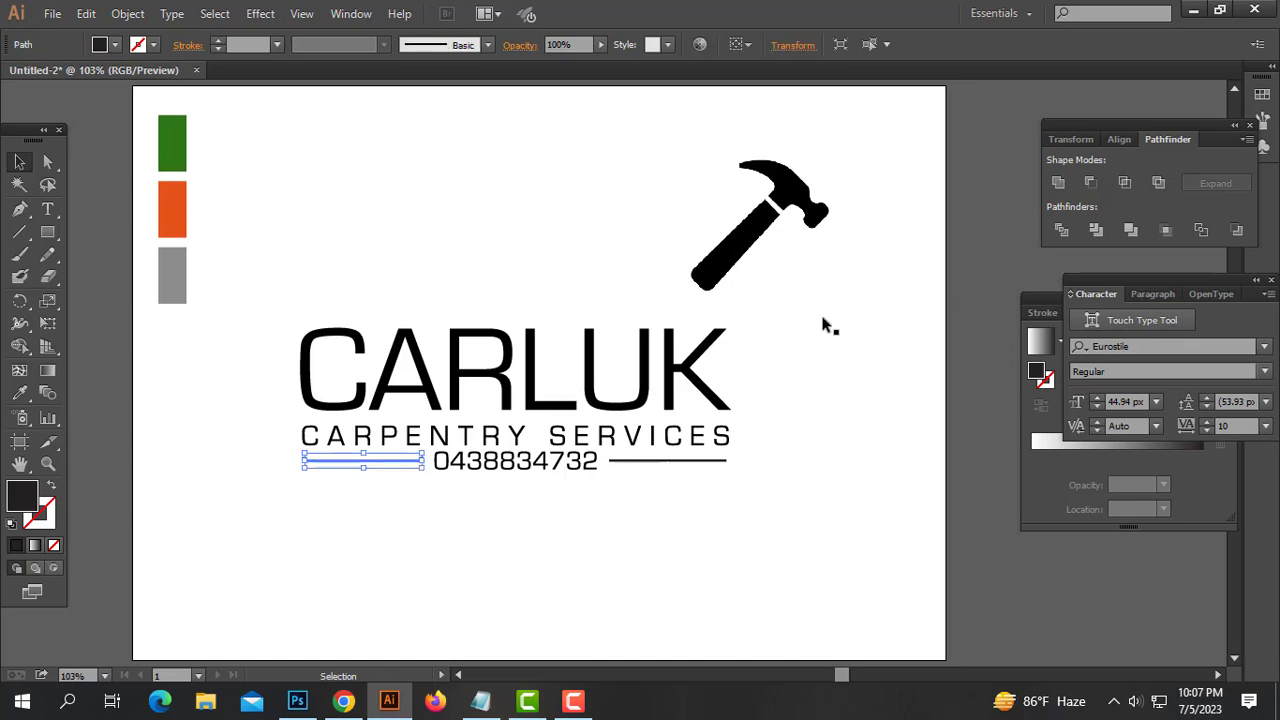
click(258, 475)
drag(280, 447, 423, 472)
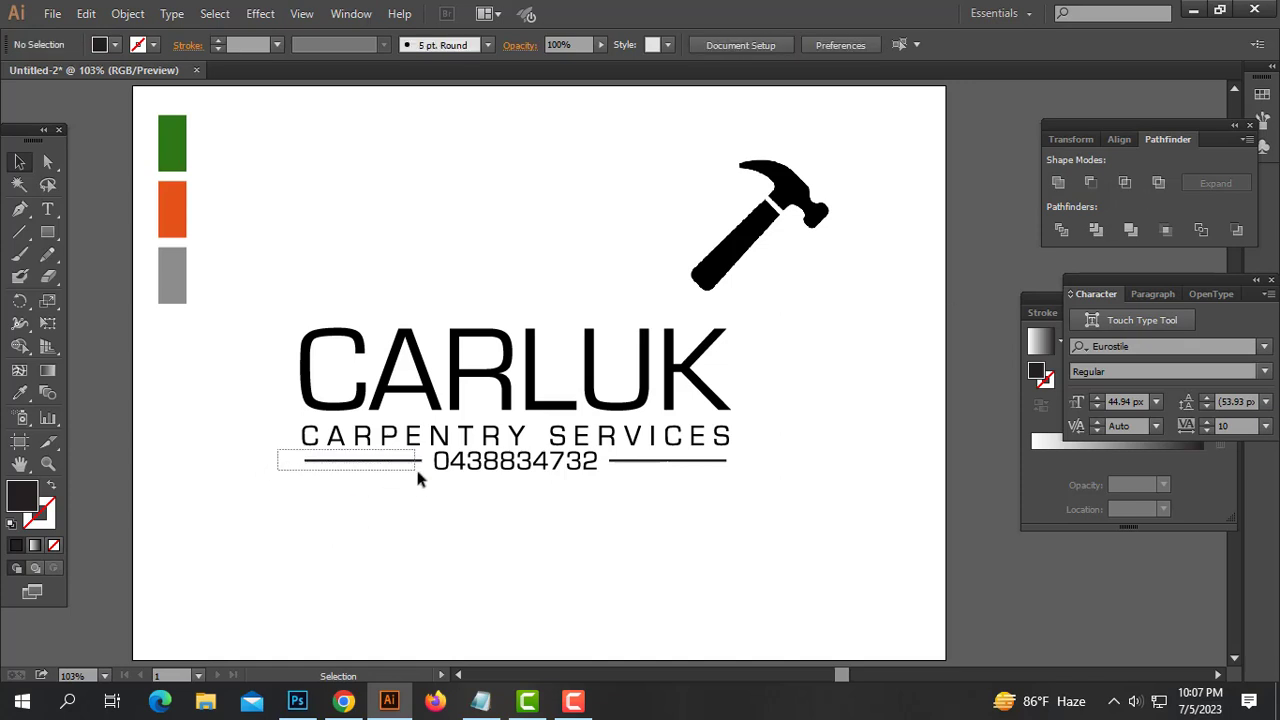
click(1059, 188)
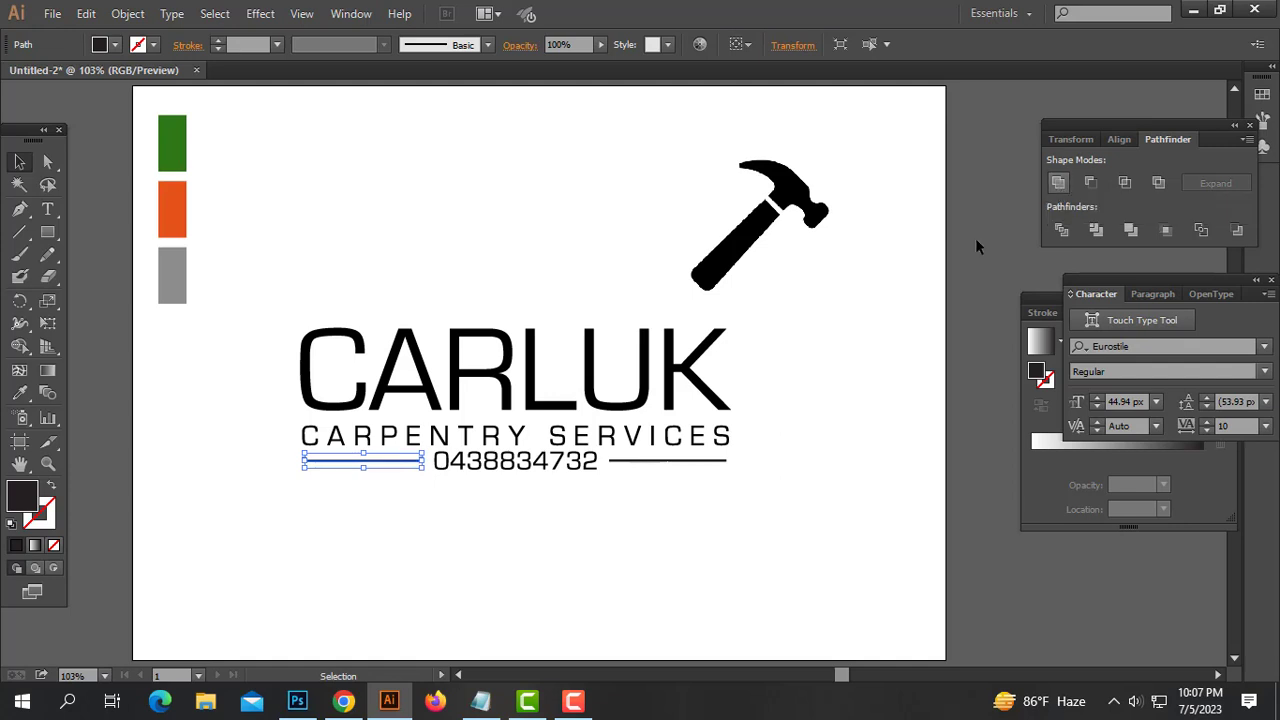
click(843, 432)
- Select the phone number together with its two flanking lines
drag(735, 505, 504, 471)
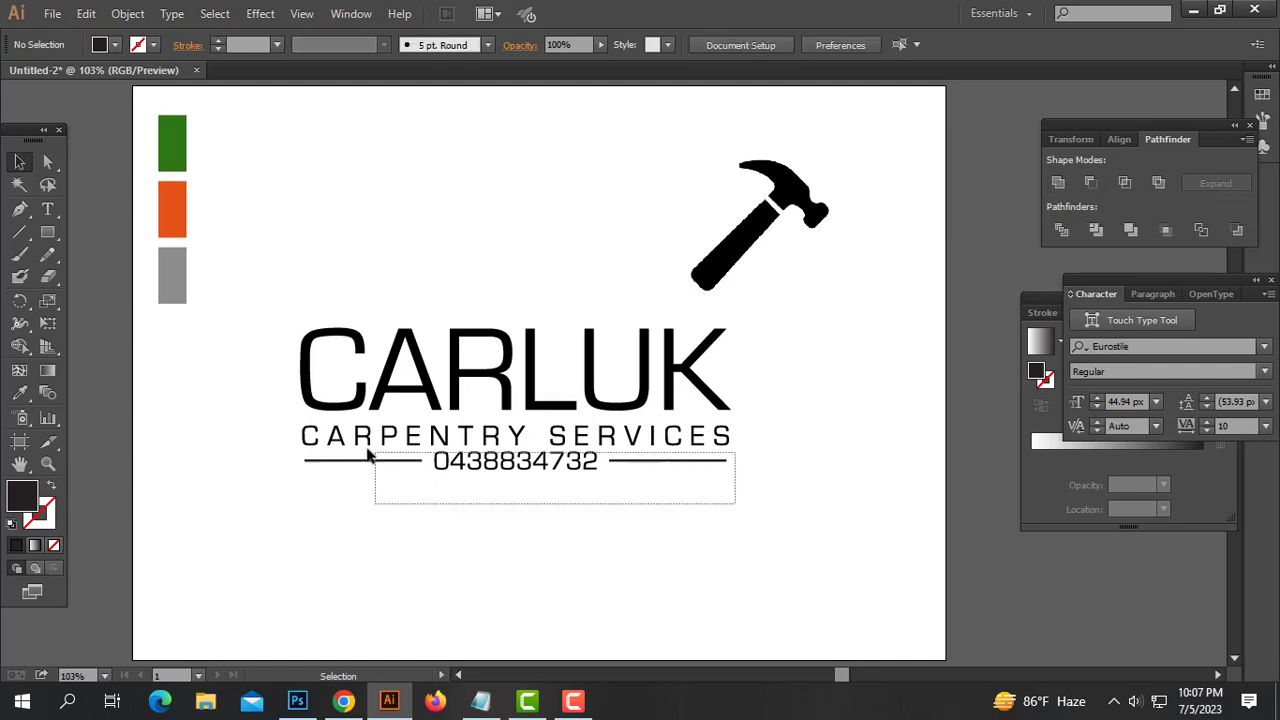
click(628, 490)
drag(838, 466, 237, 452)
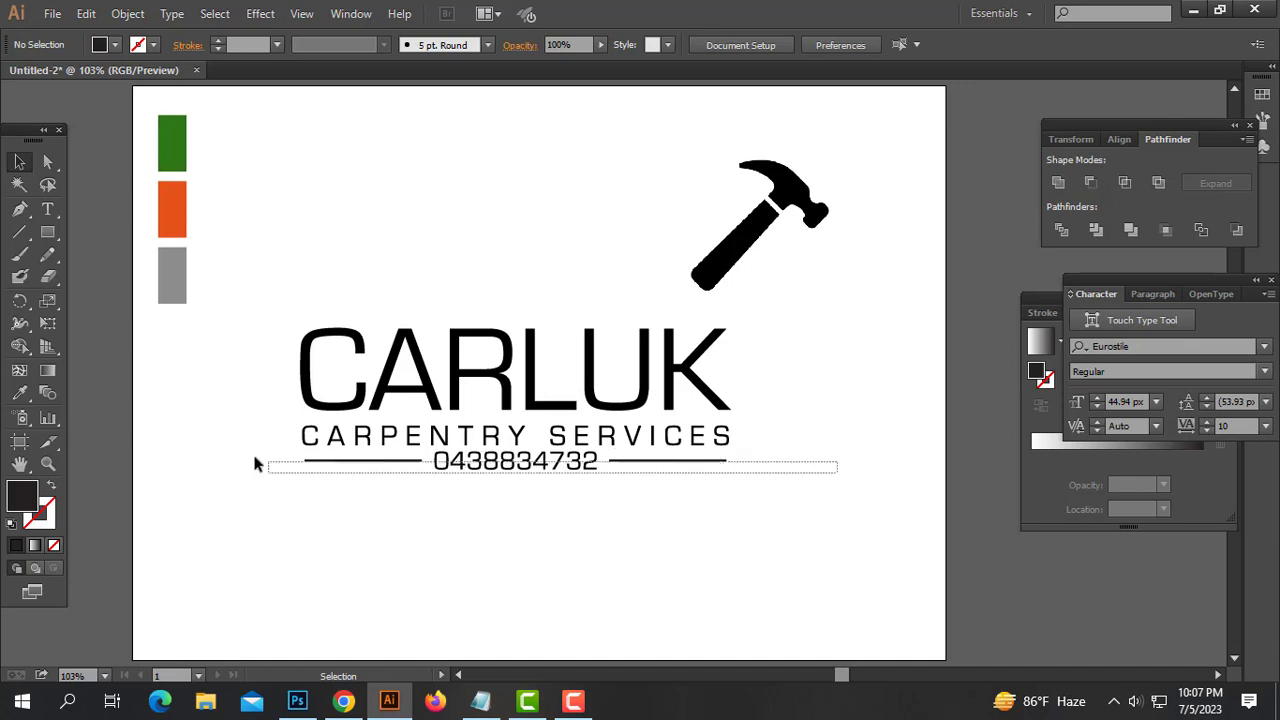
drag(814, 514, 242, 452)
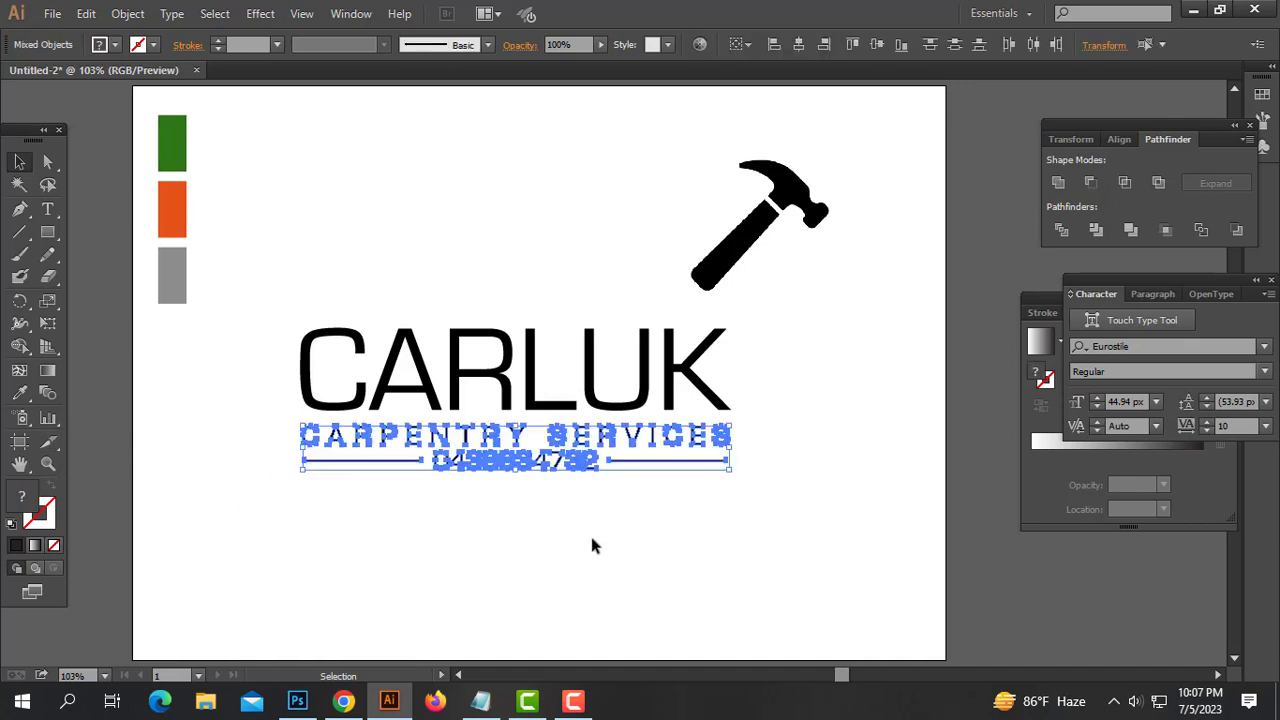
- Colour the phone number and its lines grey with the Eyedropper from the swatch
drag(780, 497, 200, 447)
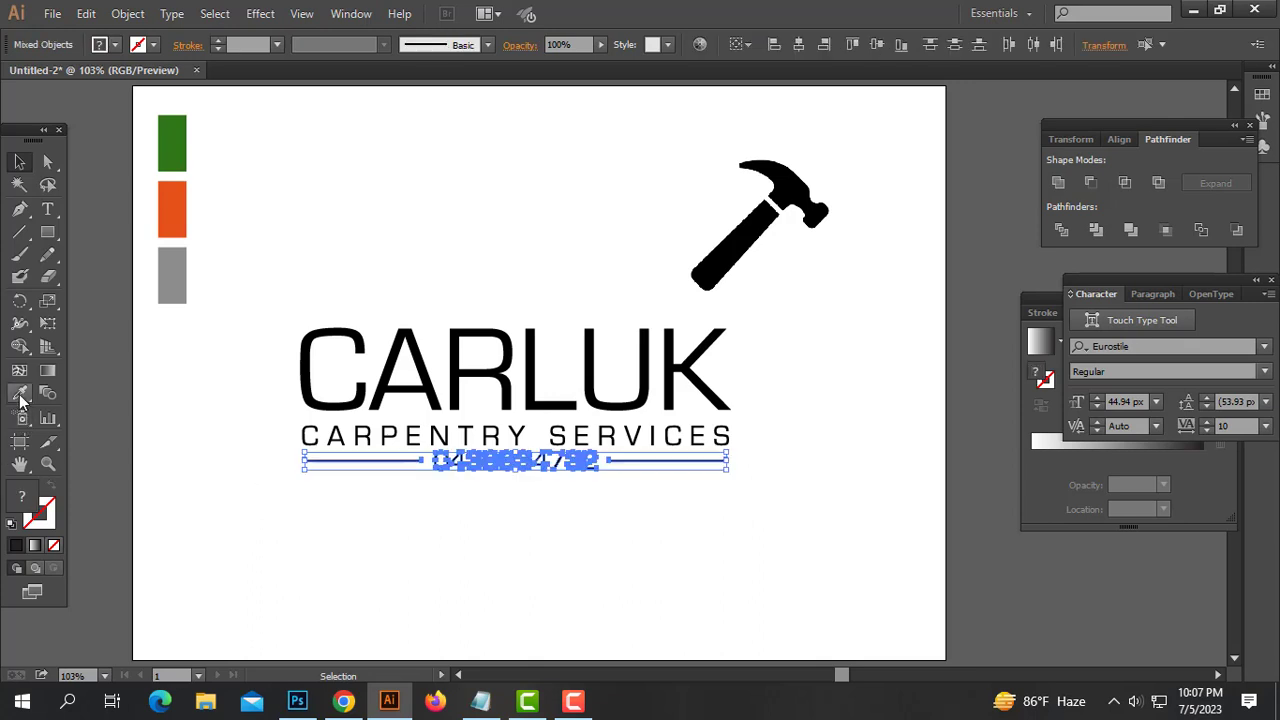
click(20, 395)
click(177, 268)
click(19, 161)
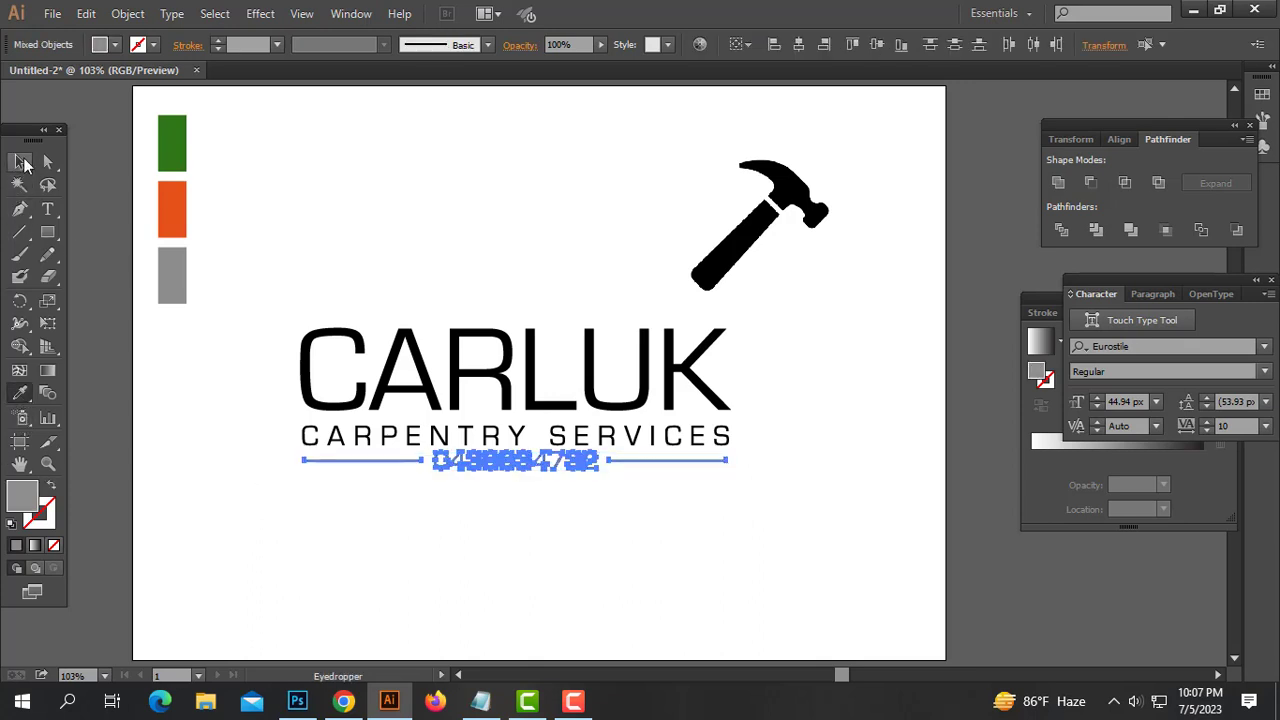
click(334, 428)
- Colour the CARPENTRY SERVICES tagline orange from the swatch
click(440, 445)
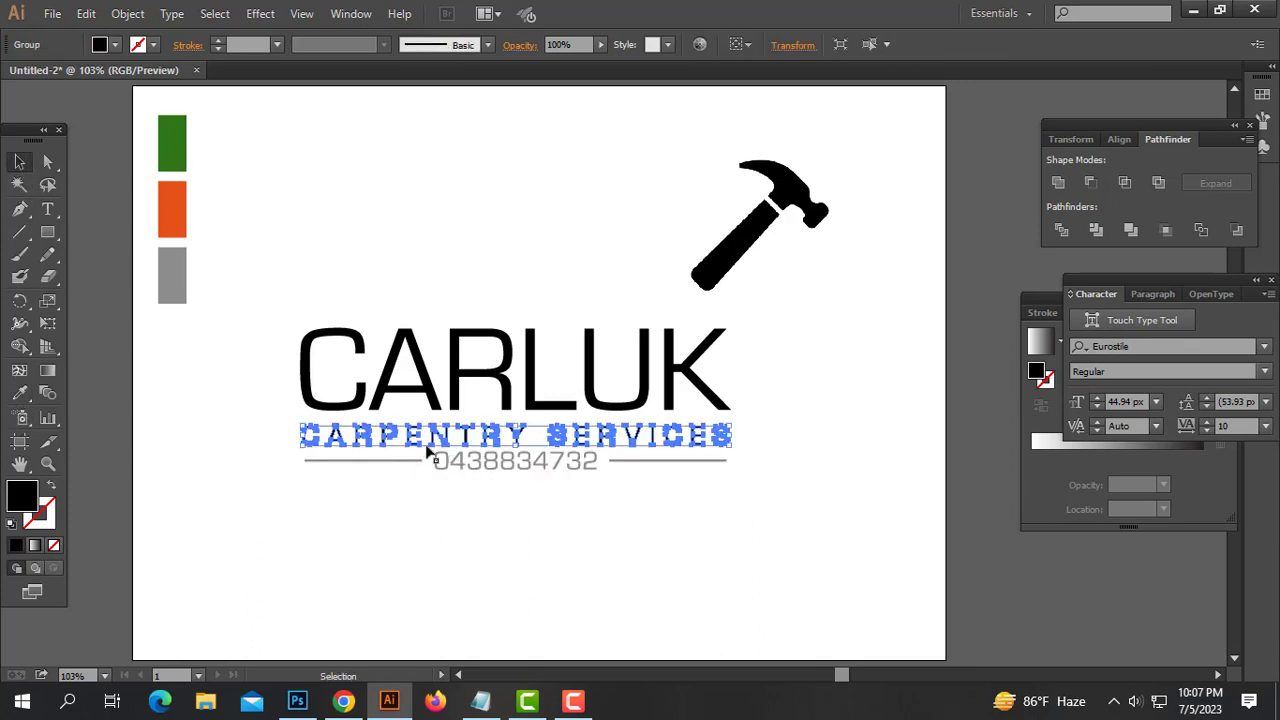
click(19, 392)
click(167, 226)
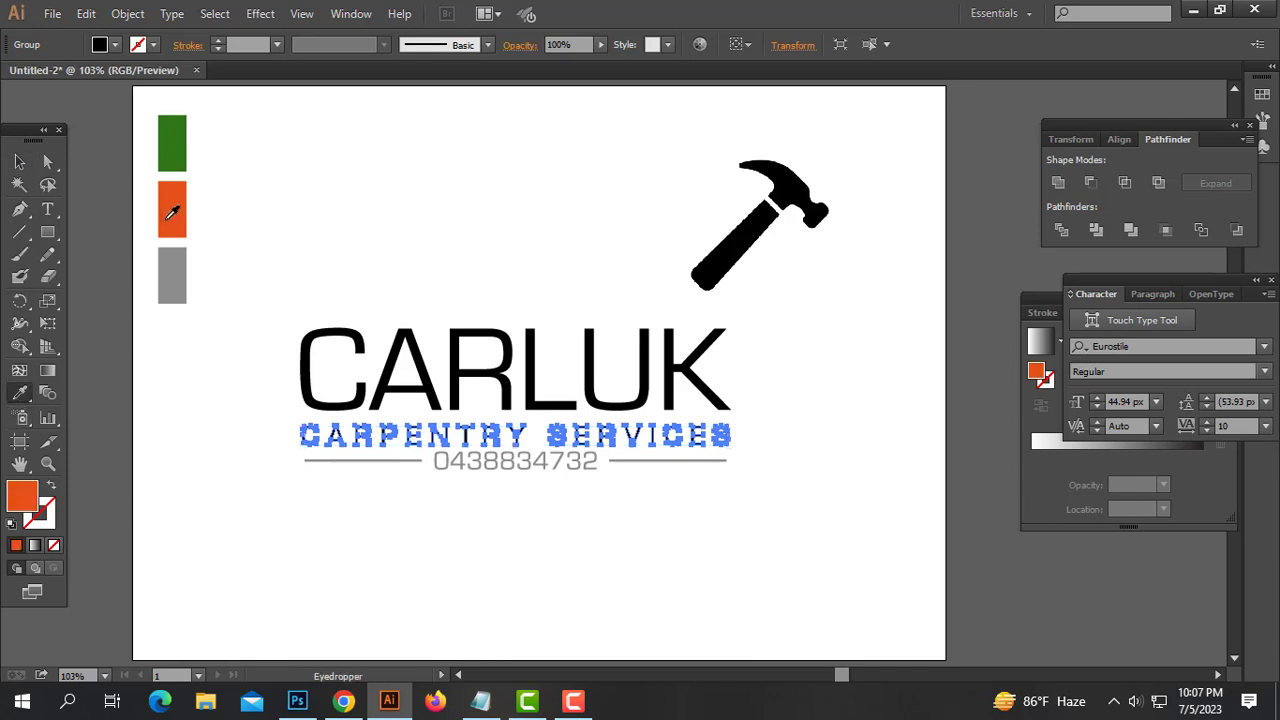
click(19, 161)
click(372, 314)
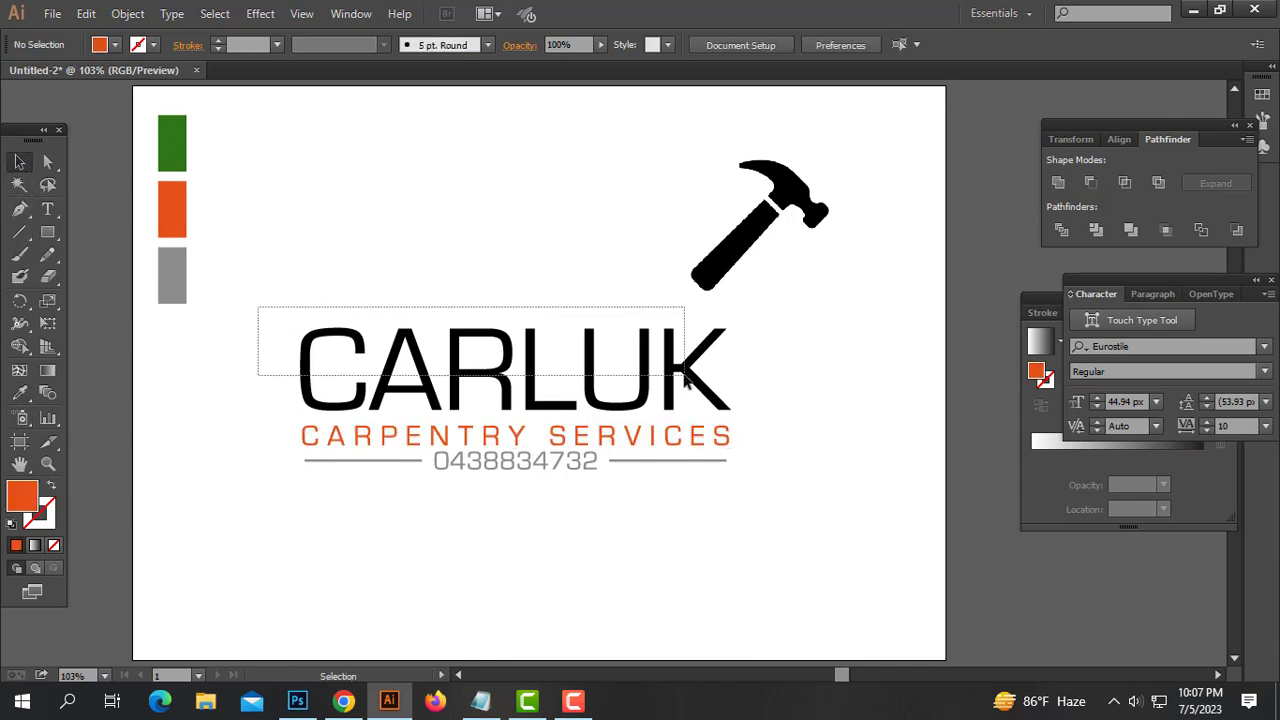
- Fill CARLUK with the swatch green, undoing an accidental white fill
drag(257, 308, 690, 390)
click(19, 392)
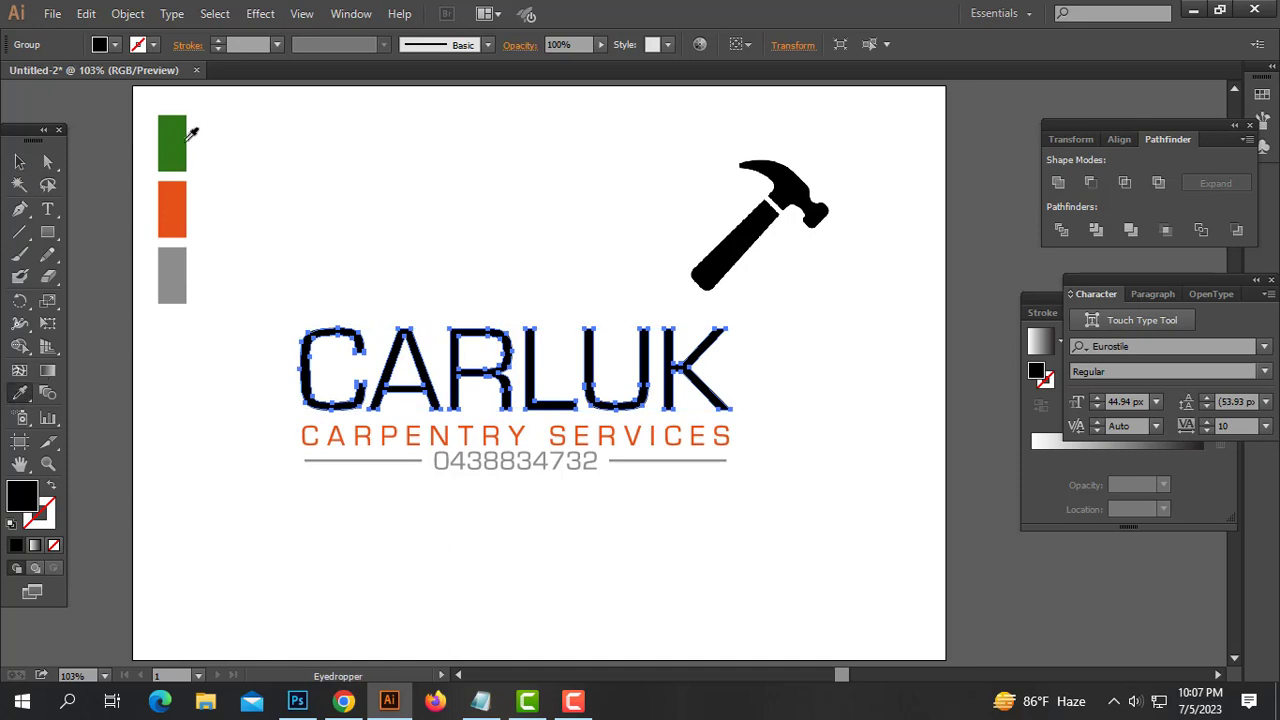
click(184, 142)
click(380, 184)
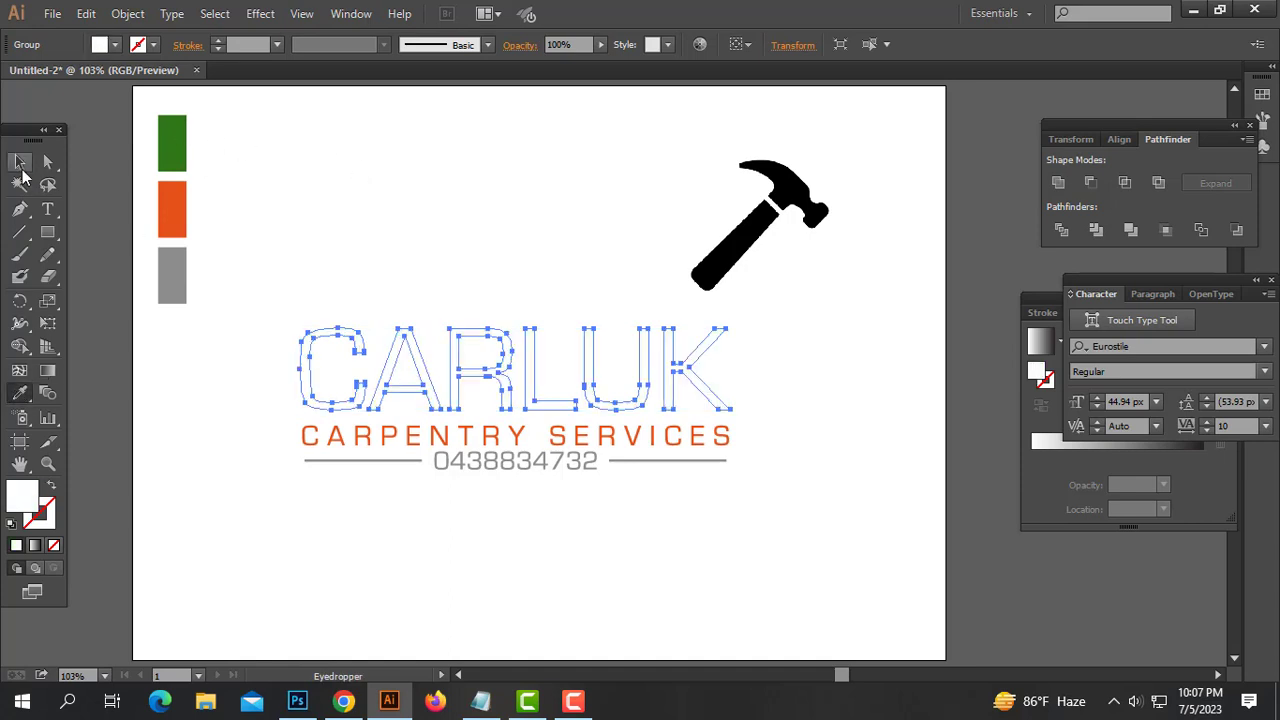
key(ctrl+z)
click(20, 163)
click(395, 208)
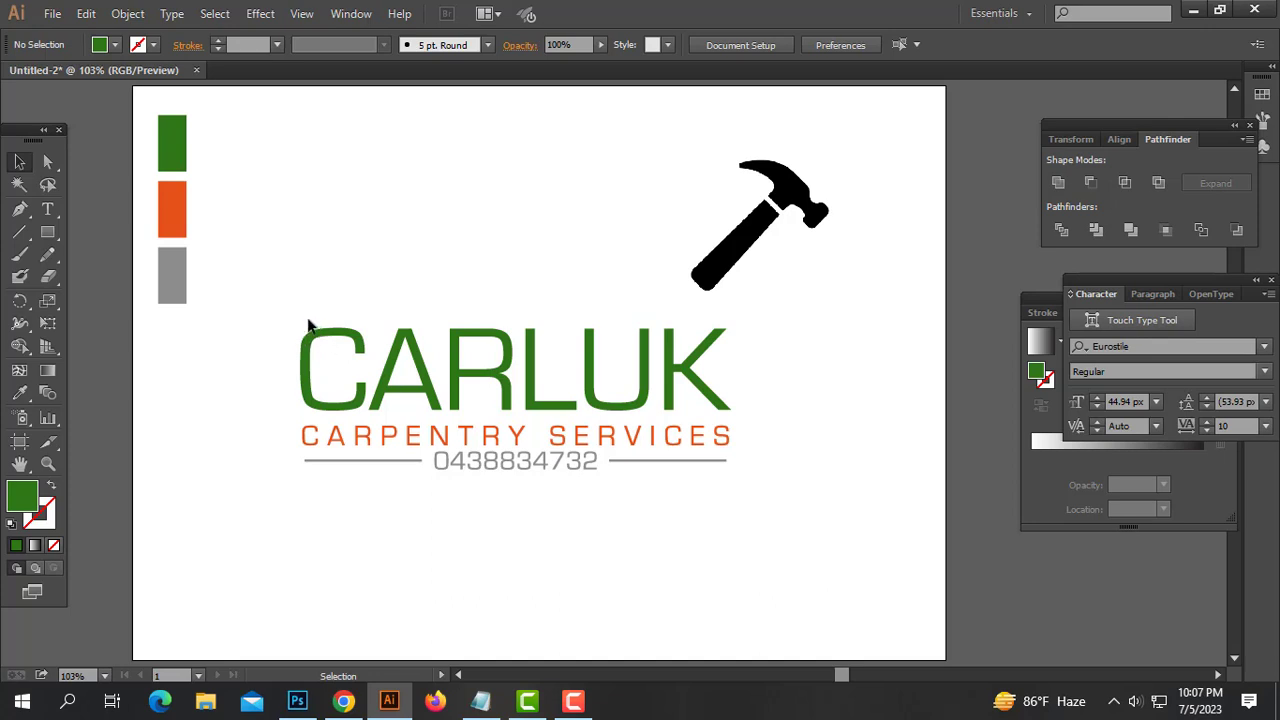
key(ctrl+space)
- Zoom in on the C and A of CARLUK and marquee the C's anchors with Direct Selection
click(493, 402)
click(535, 340)
click(546, 363)
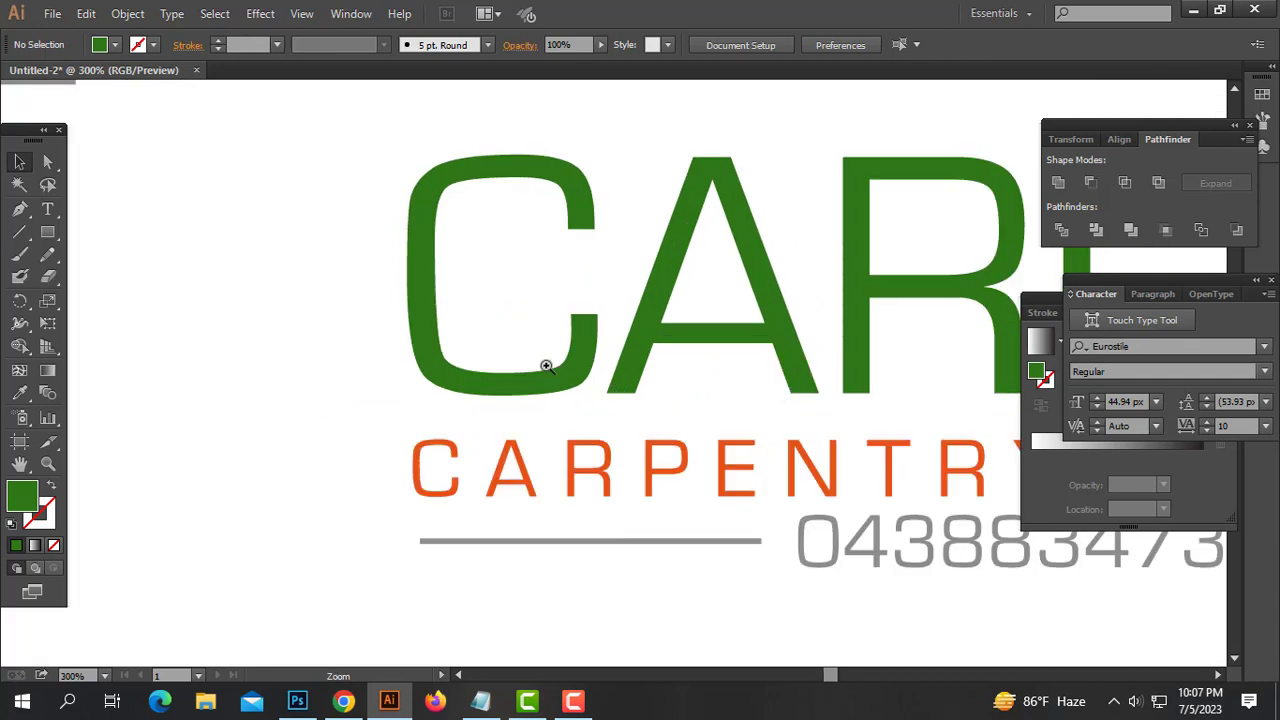
click(558, 331)
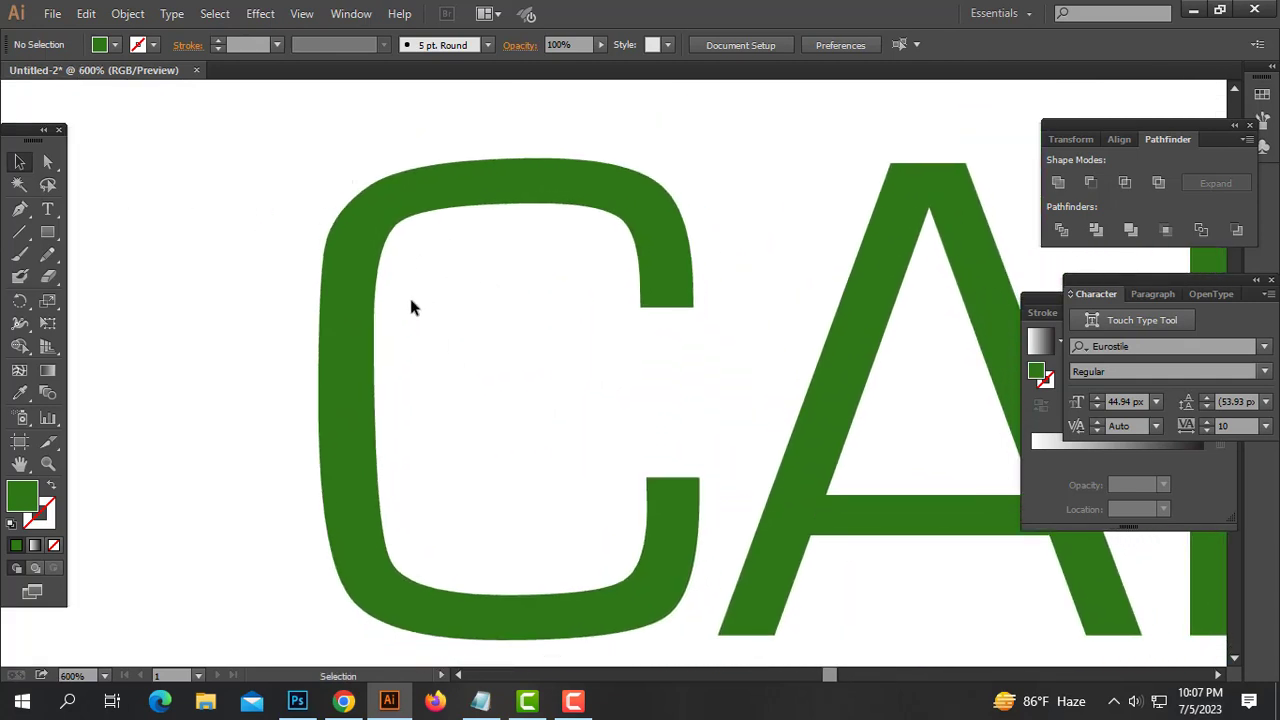
click(48, 162)
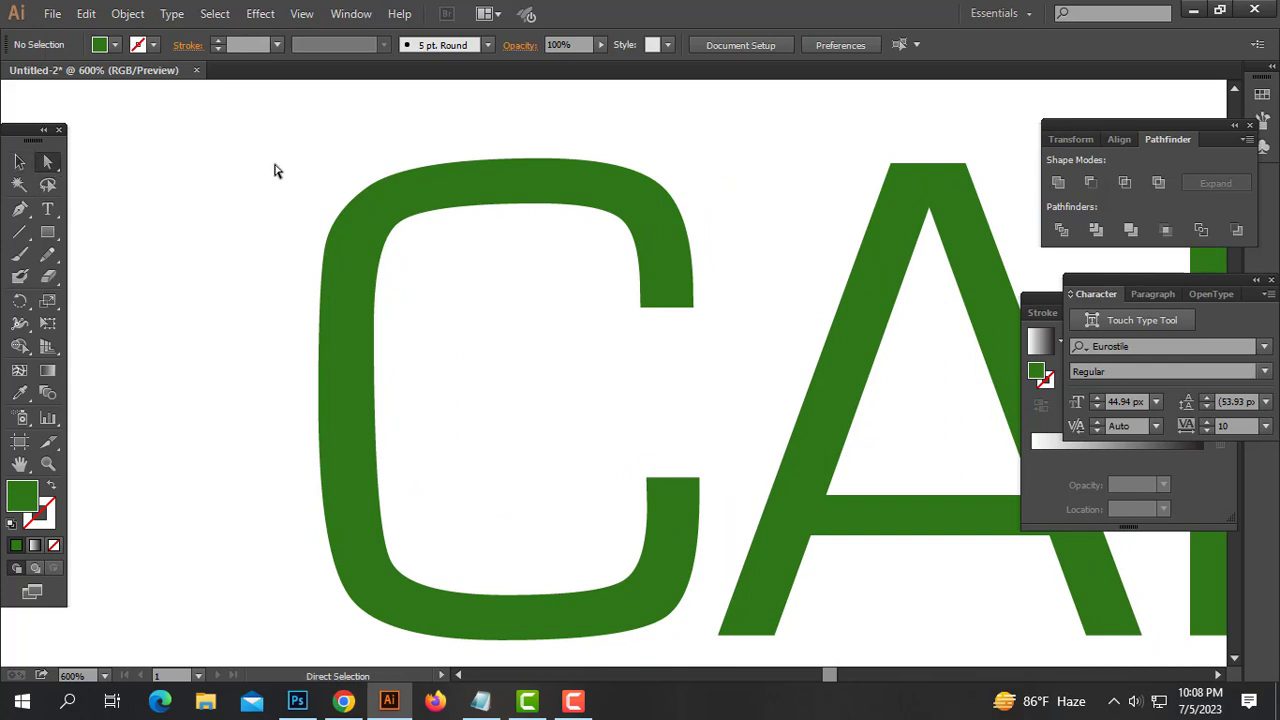
mouse_move(271, 163)
mouse_down()
mouse_move(434, 323)
mouse_move(444, 308)
mouse_up()
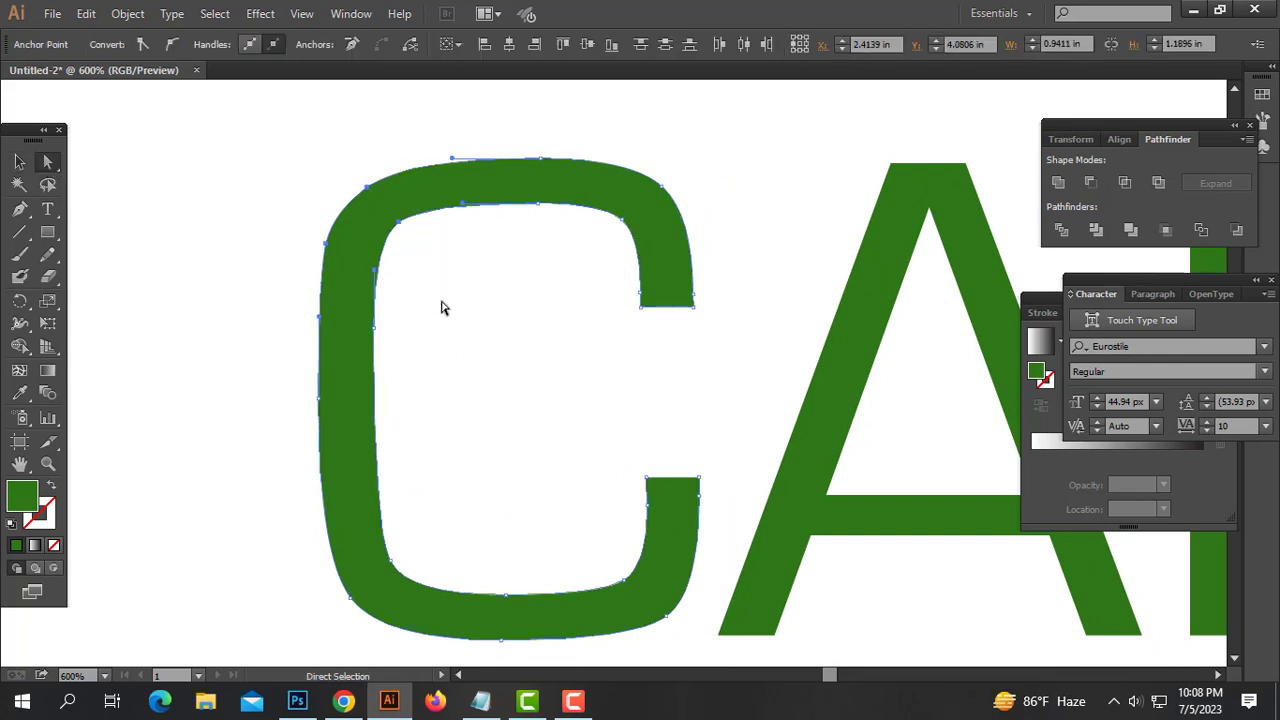
click(475, 286)
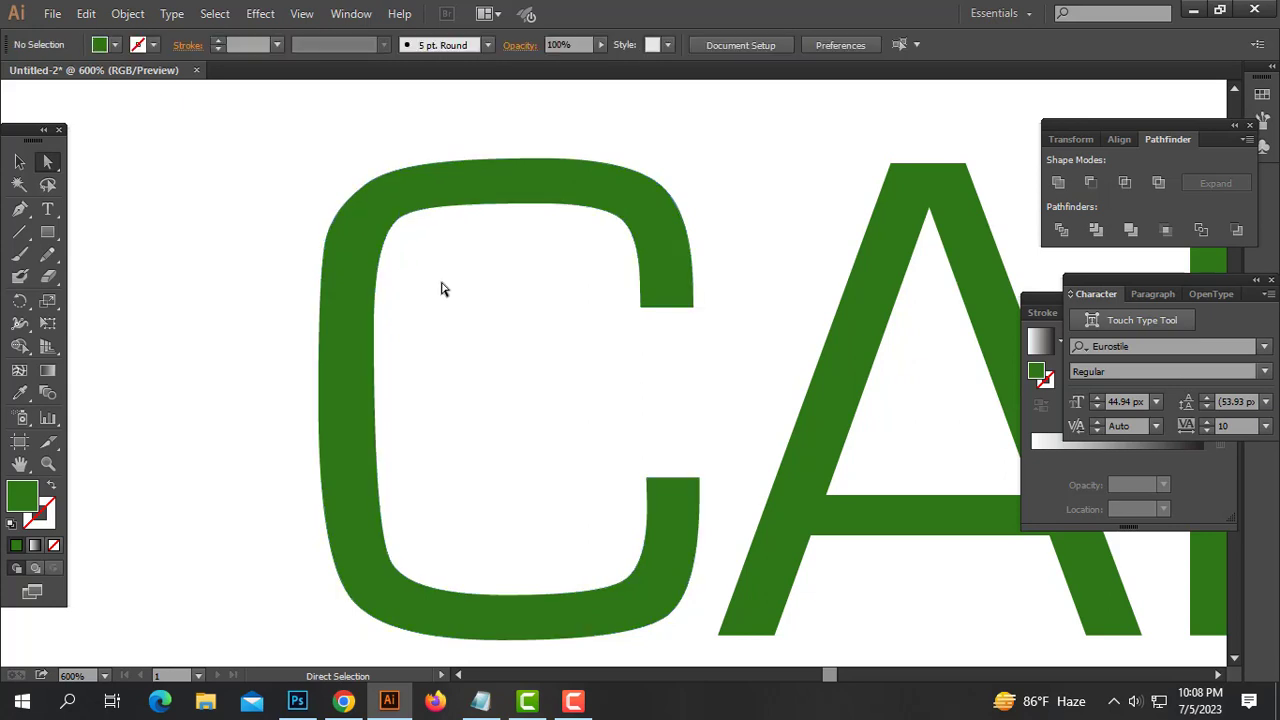
scroll(450, 445, down, 1)
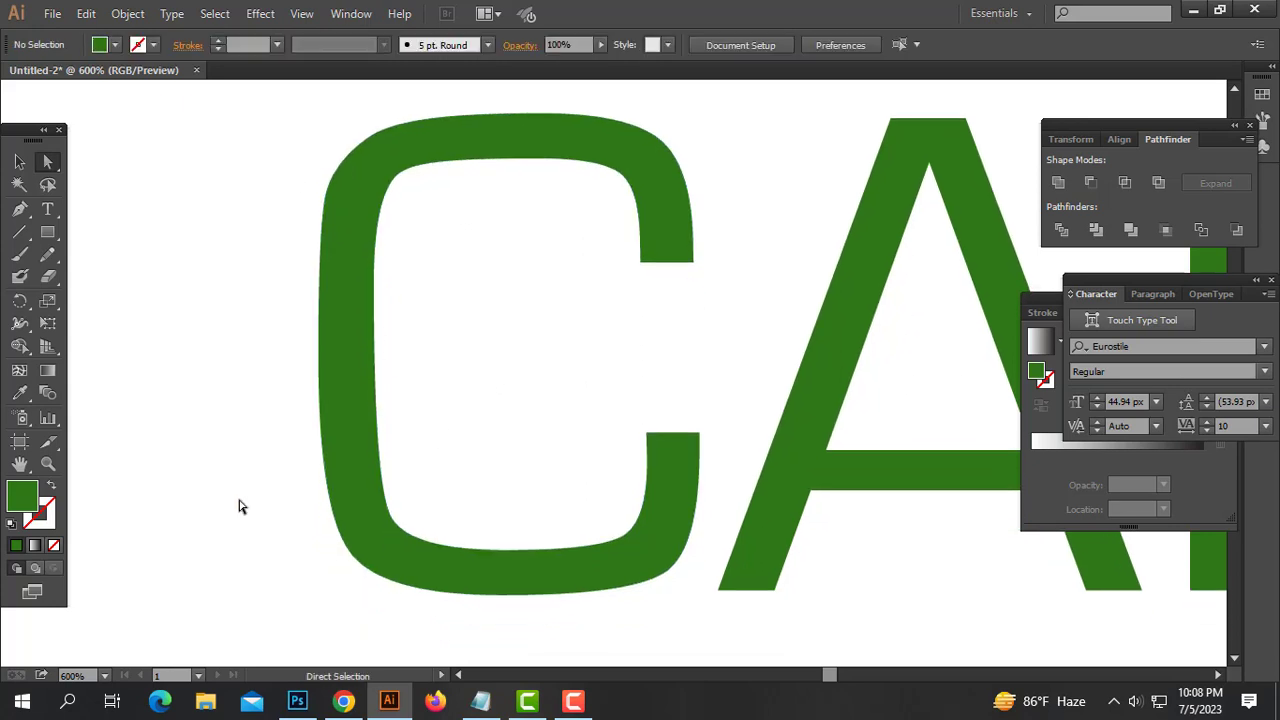
mouse_move(204, 485)
mouse_down()
mouse_move(363, 606)
mouse_move(472, 648)
mouse_move(447, 624)
mouse_up()
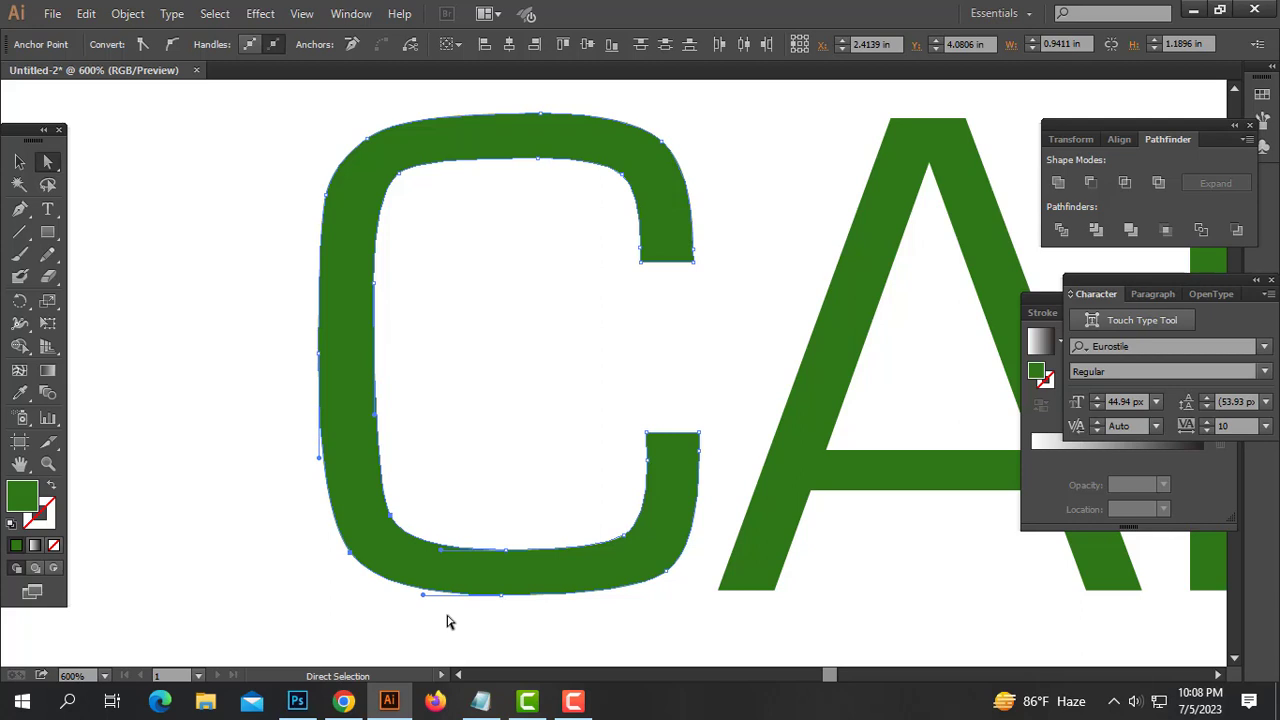
click(497, 478)
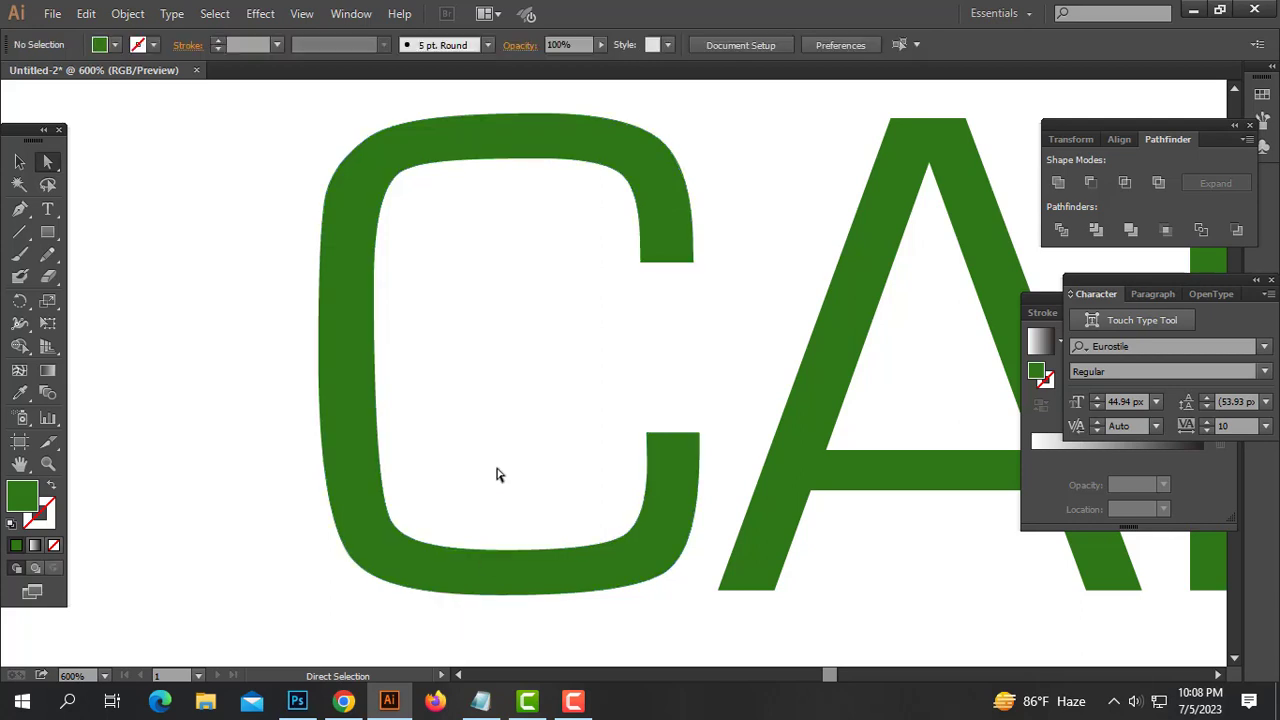
scroll(486, 340, up, 1)
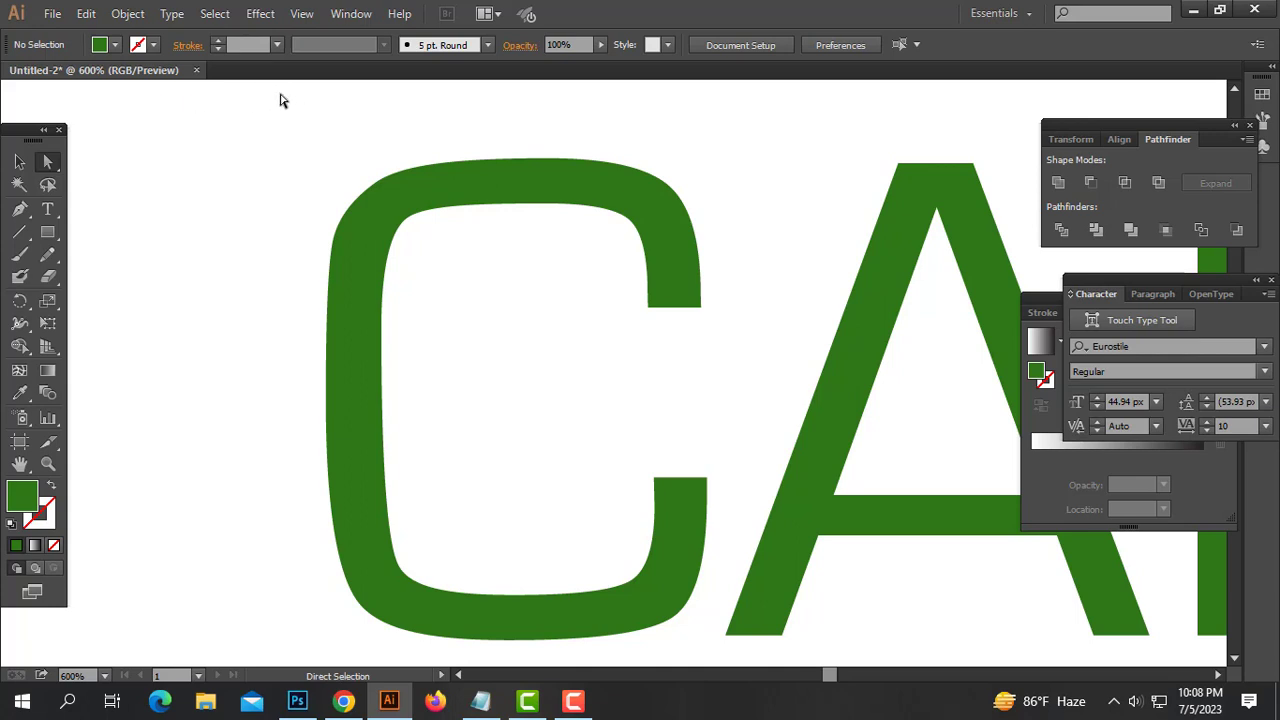
- Nudge the C's top anchors up one step and its bottom anchors down one step
mouse_move(281, 94)
mouse_down()
mouse_move(448, 276)
mouse_move(448, 265)
mouse_up()
key(Up)
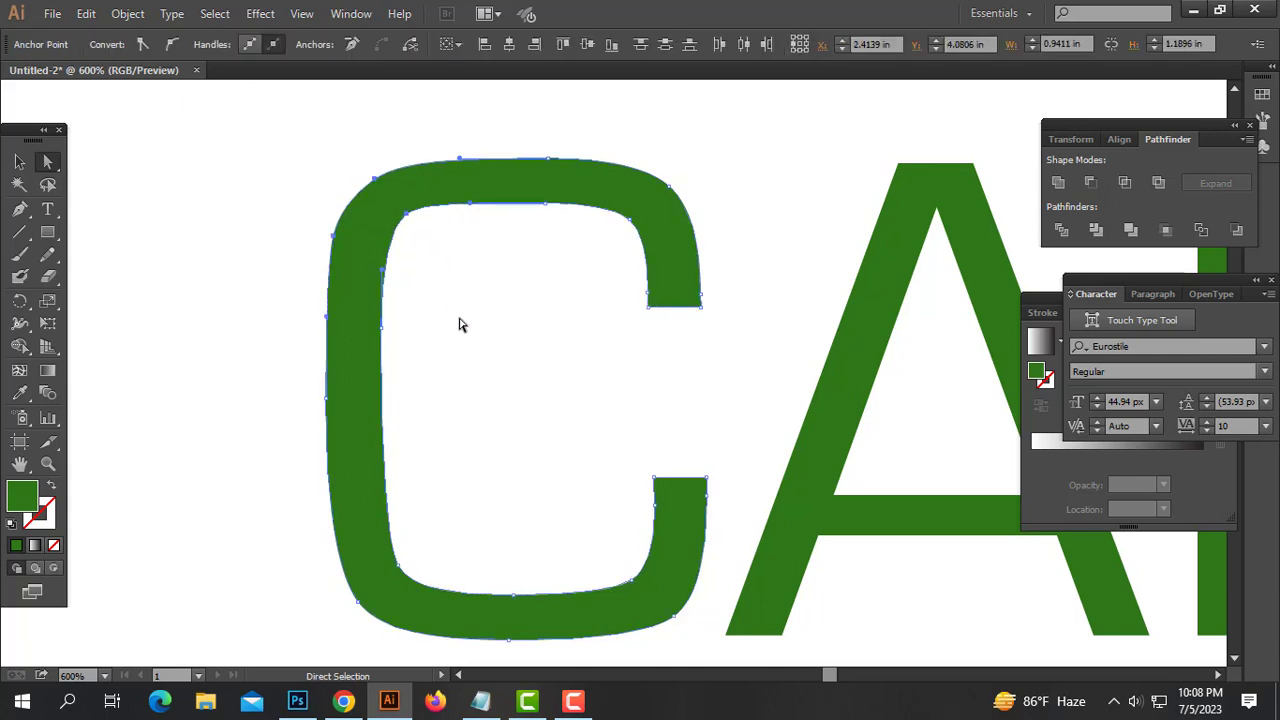
click(459, 324)
drag(234, 507, 530, 650)
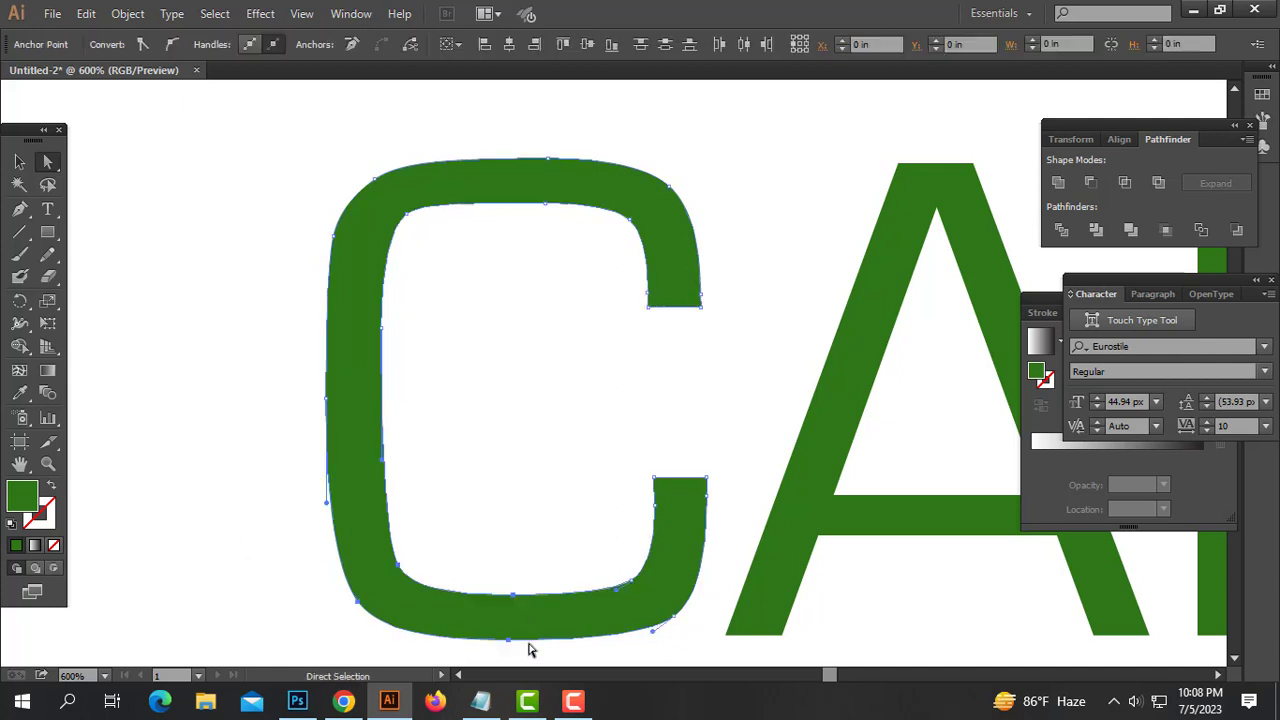
key(Down)
click(536, 552)
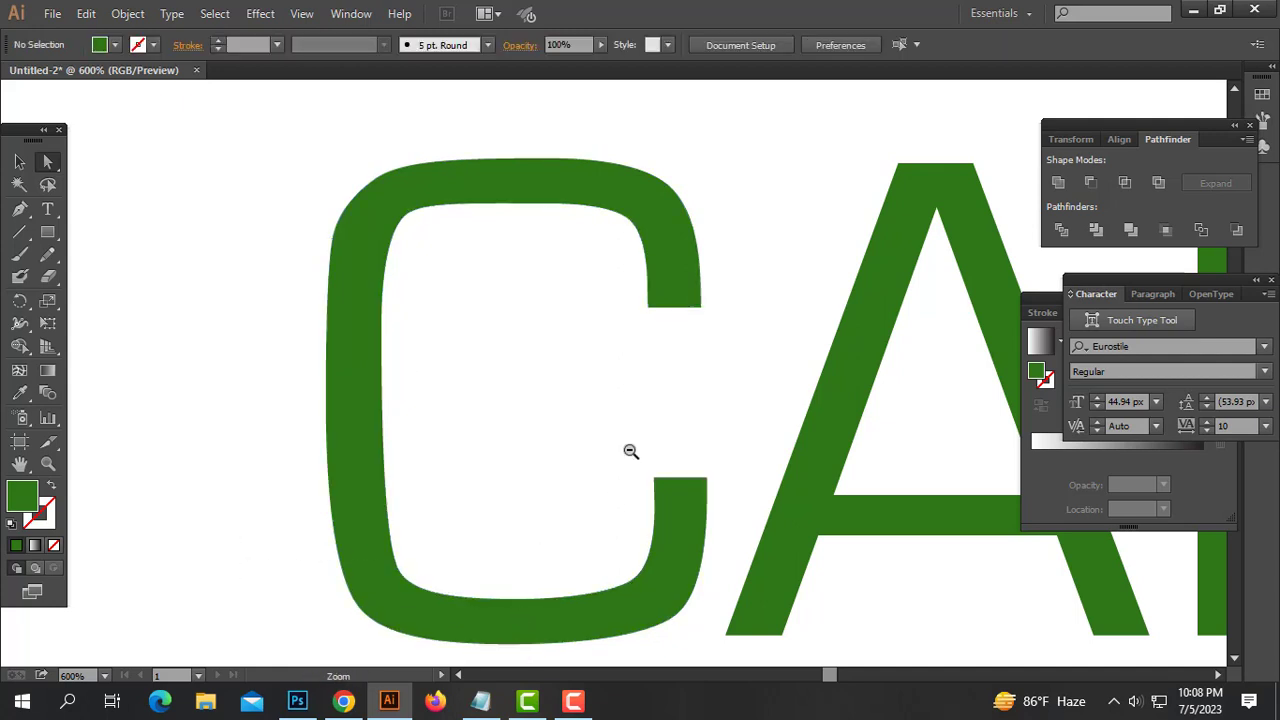
ctrl+alt+click(632, 451)
ctrl+alt+click(632, 451)
drag(800, 327, 594, 418)
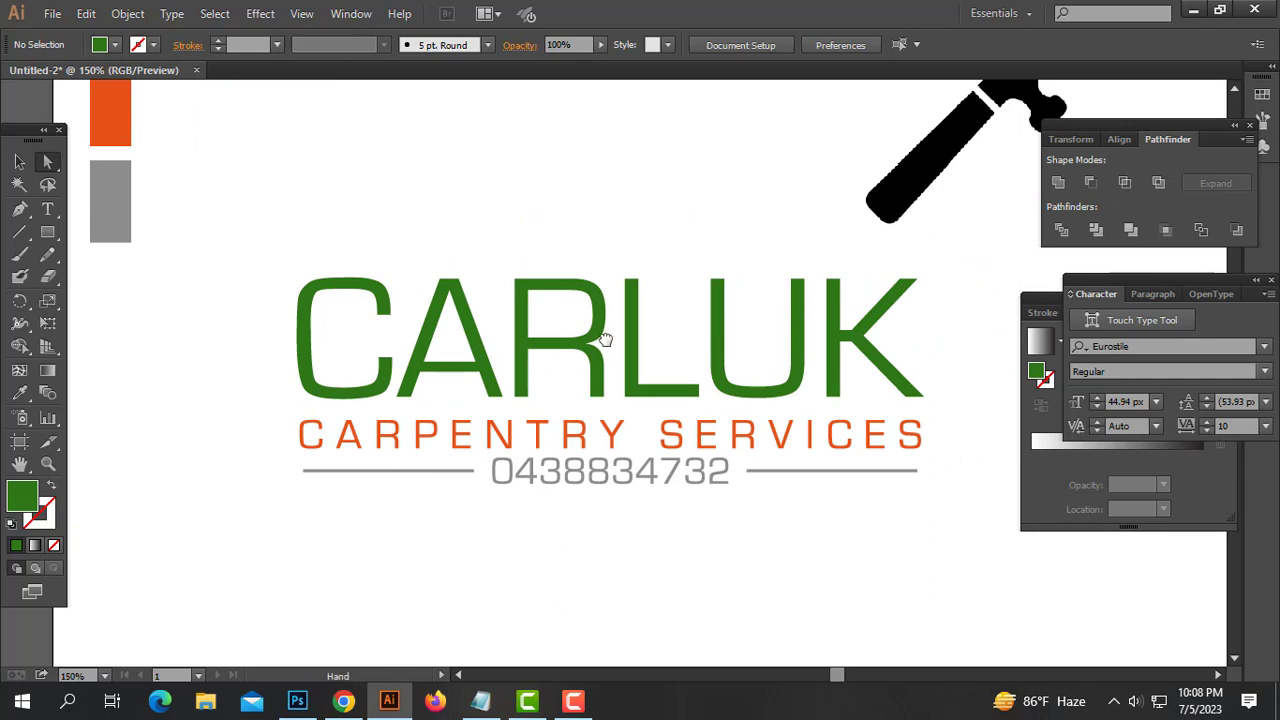
- Nudge the placed hammer image slightly down-right, then Image Trace it and expand the tracing
drag(604, 338, 500, 325)
key(v)
drag(180, 268, 785, 357)
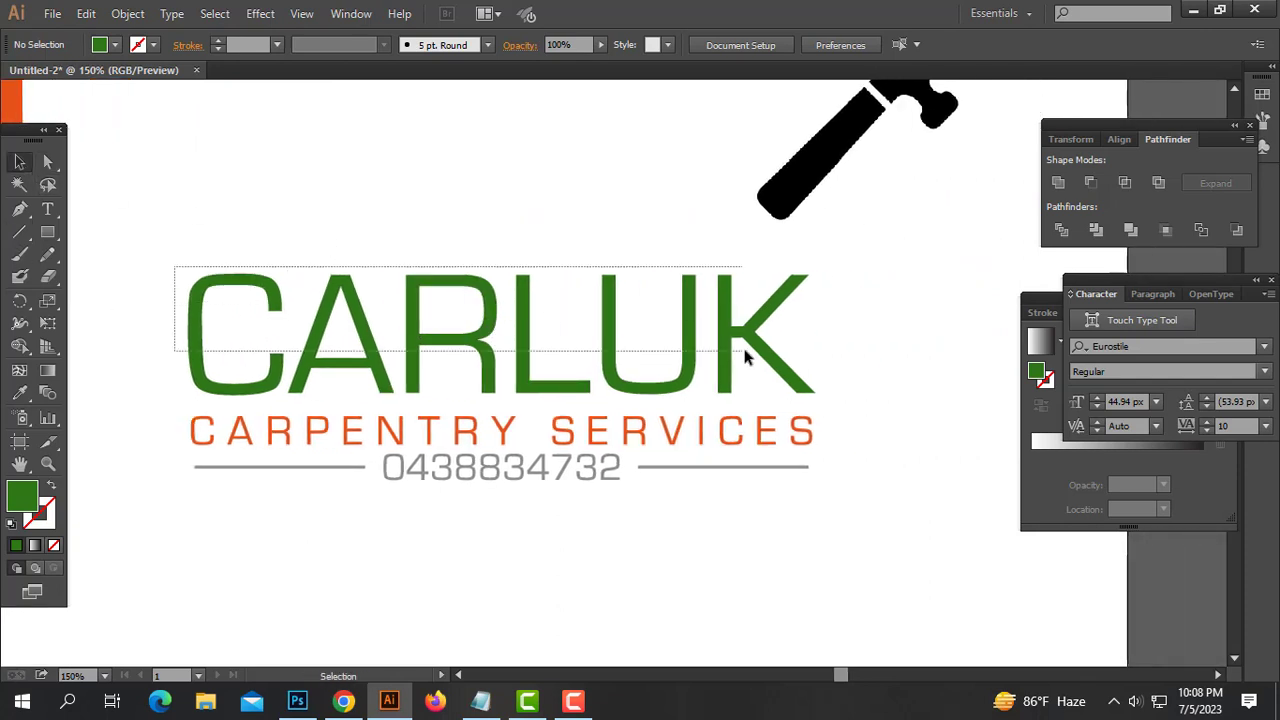
click(903, 323)
click(851, 150)
drag(900, 227, 838, 343)
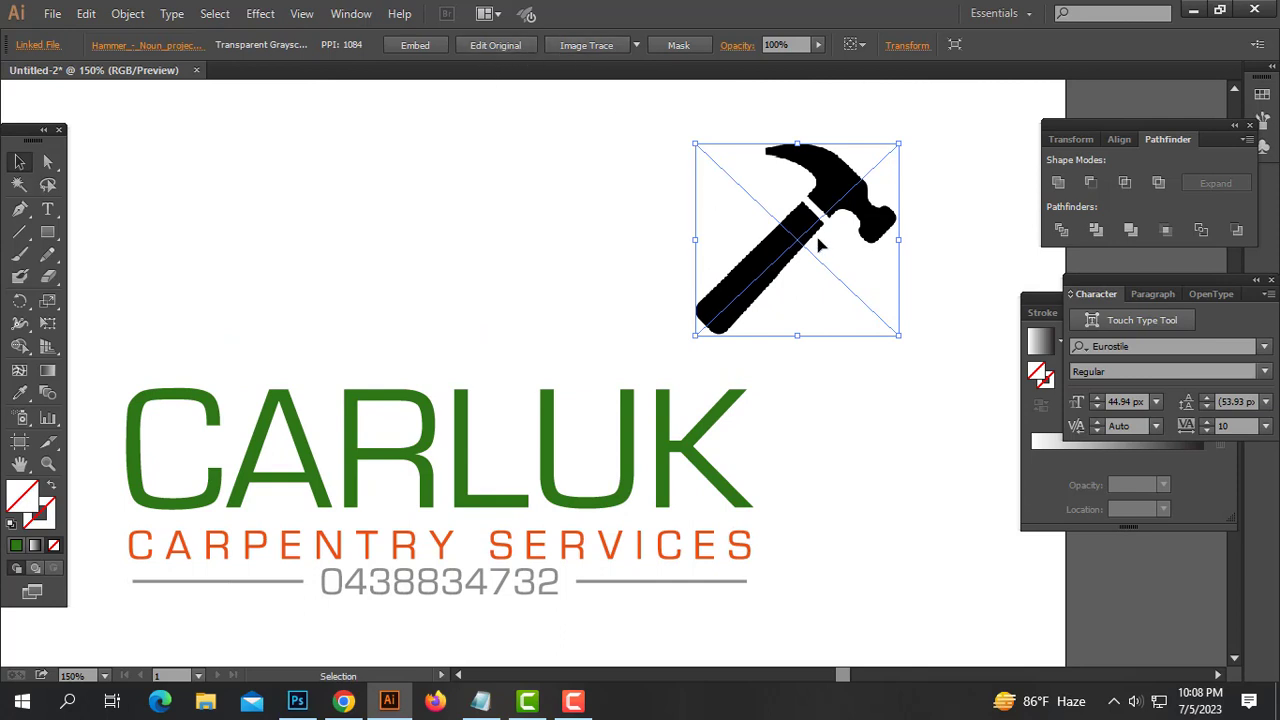
drag(818, 245, 822, 257)
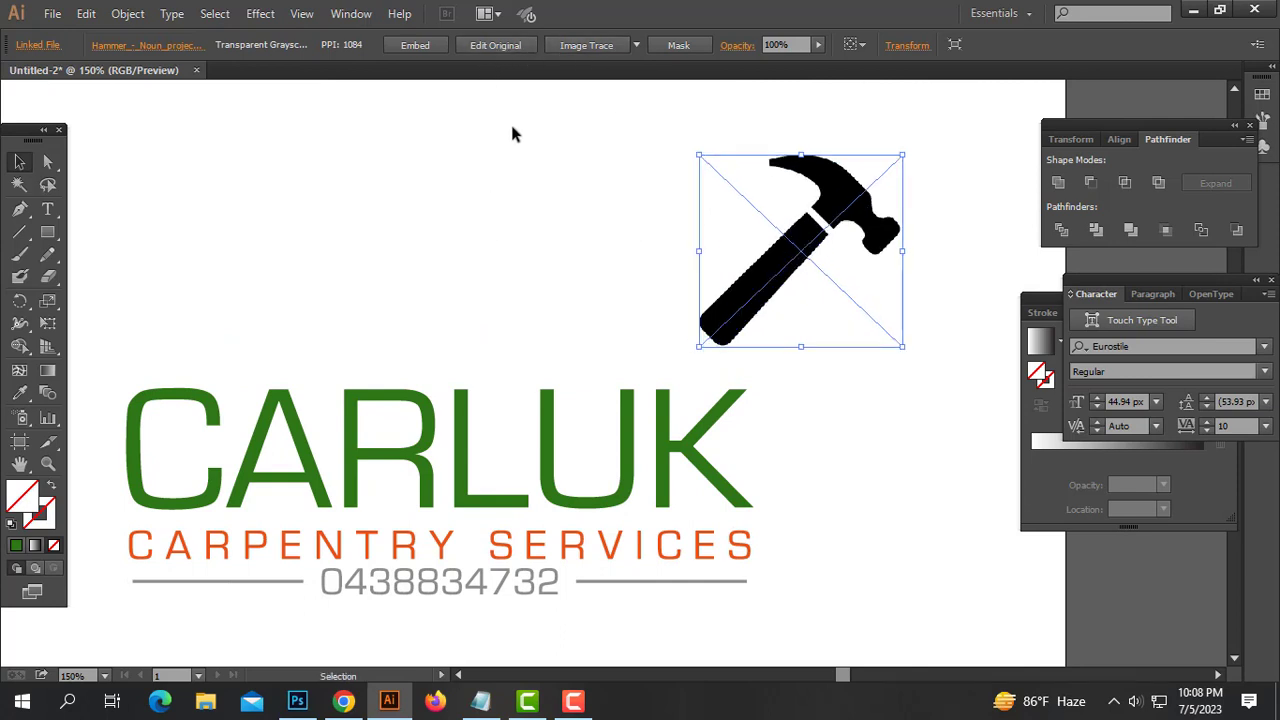
click(582, 47)
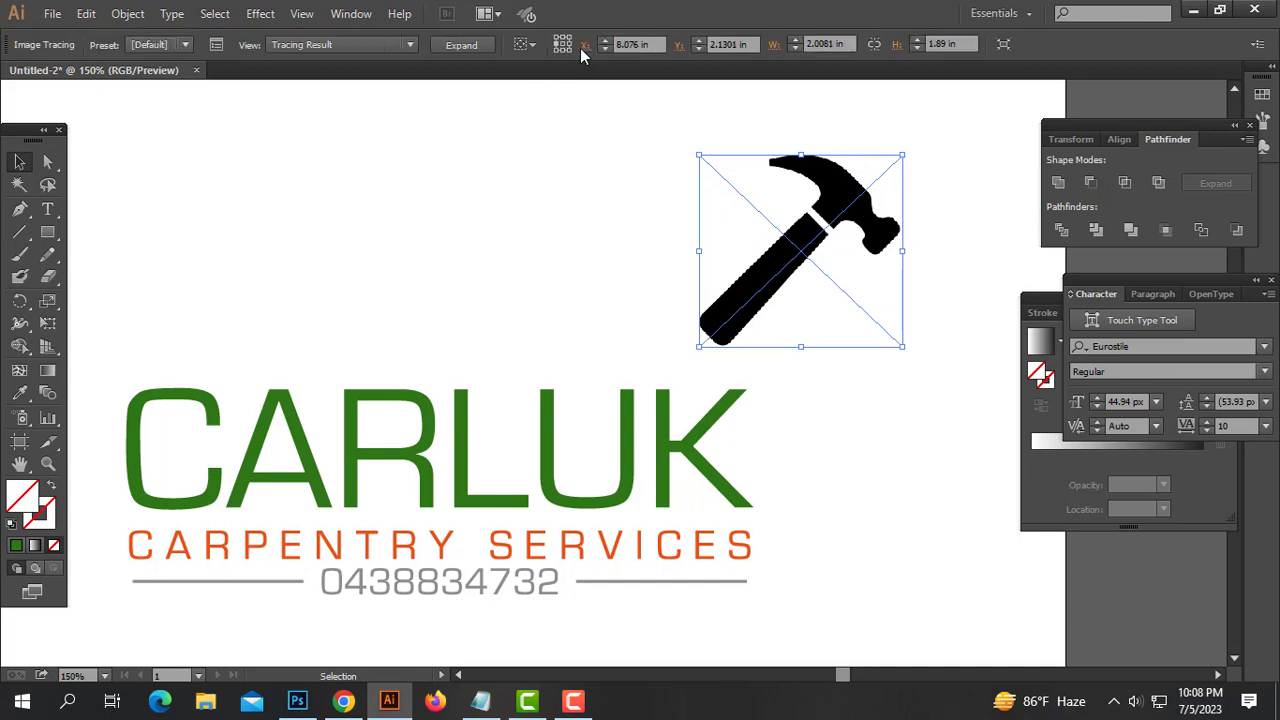
click(462, 46)
- Ungroup the traced hammer and delete its white background shape
right_click(708, 210)
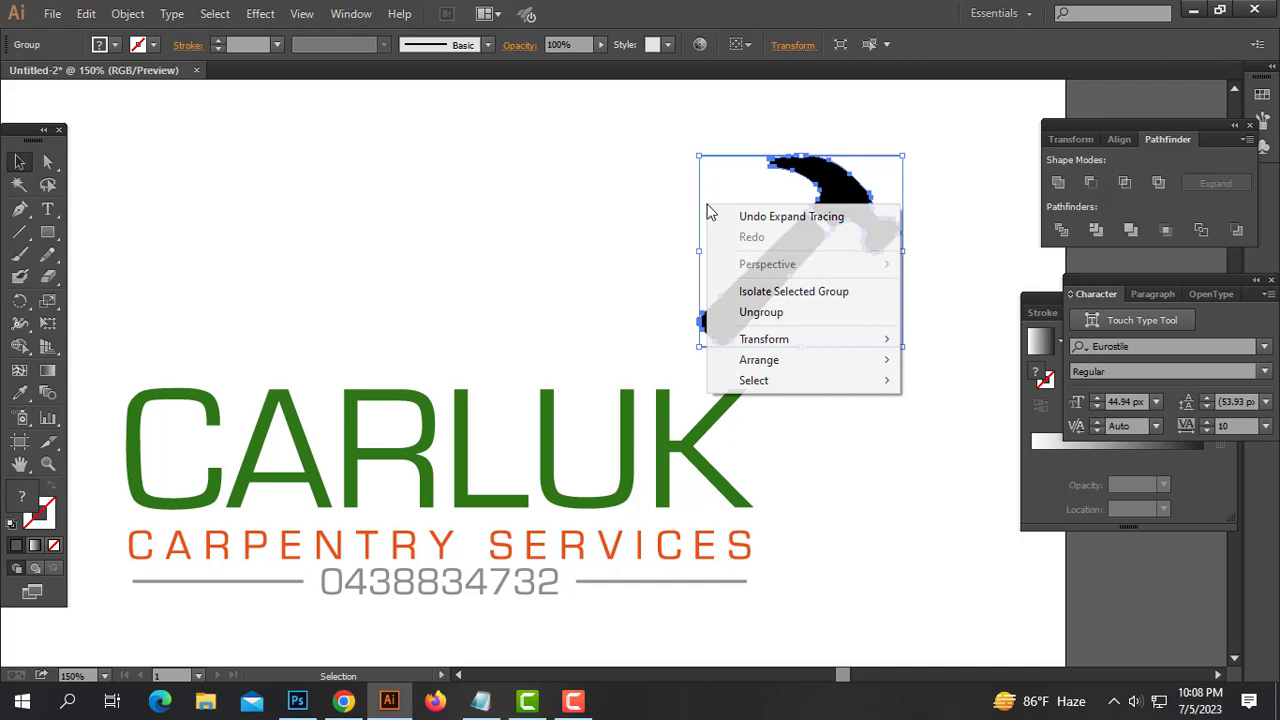
click(766, 314)
click(812, 355)
drag(723, 240, 495, 215)
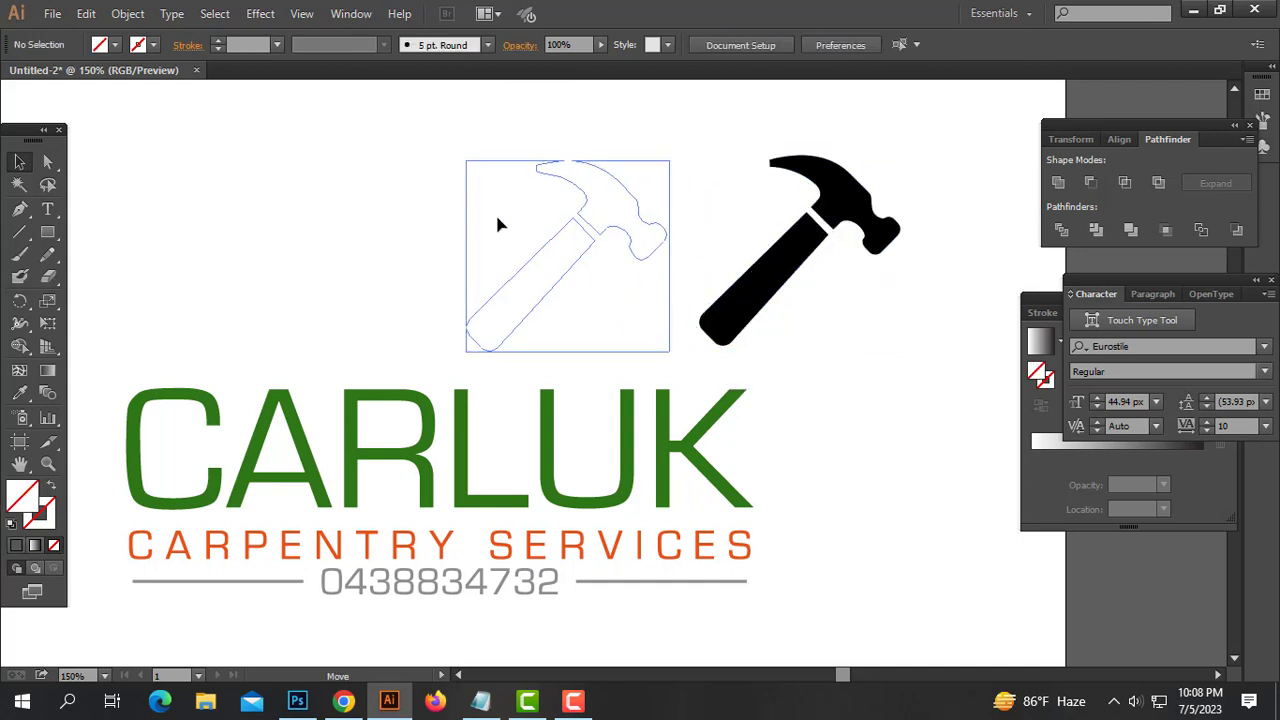
key(Delete)
- Delete the hammer's black handle and move the remaining head down beside the K
click(786, 275)
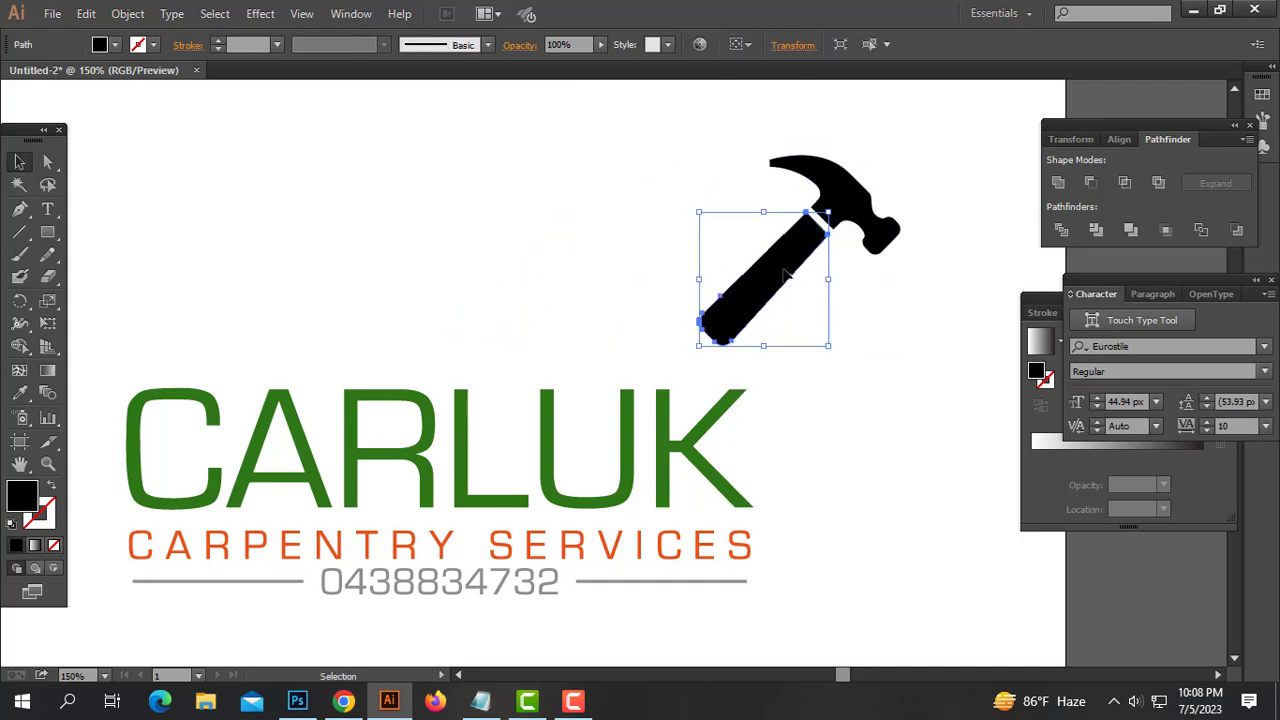
drag(783, 275, 571, 240)
key(Delete)
drag(844, 215, 755, 392)
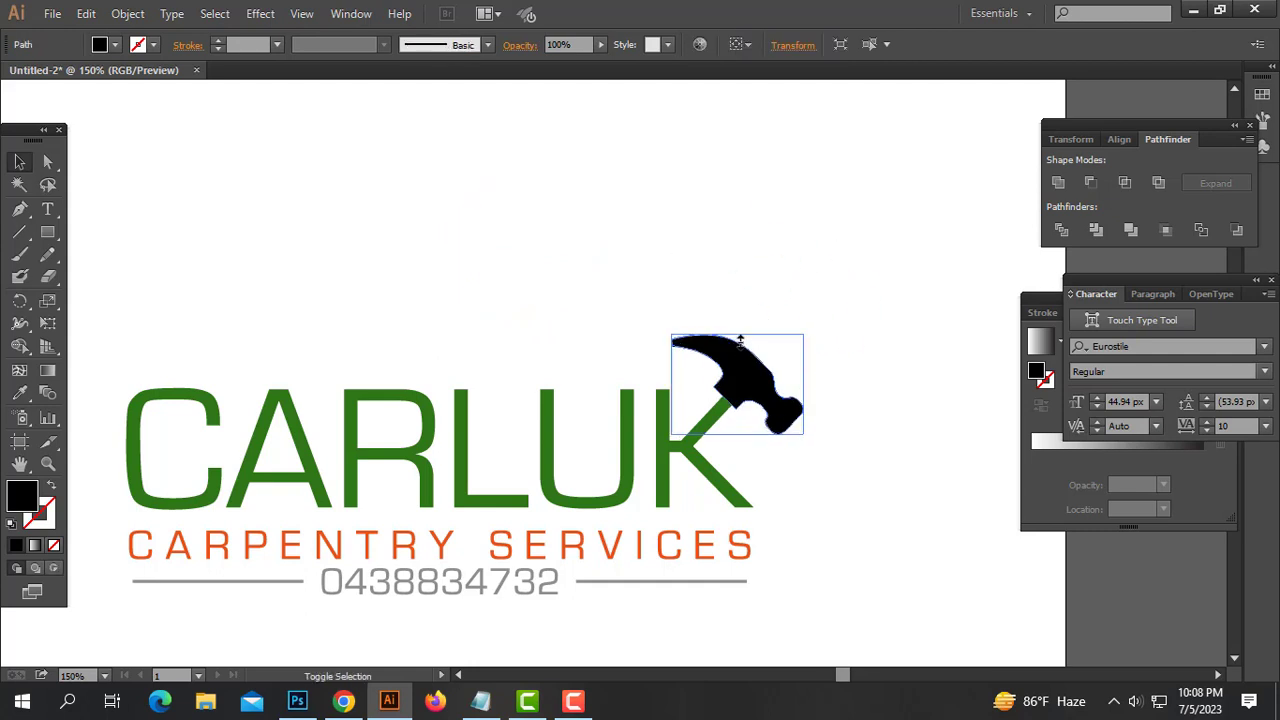
click(737, 372)
key(ctrl+shift+a)
- Scale and reposition the hammer head so it sits on the K's diagonal arm
click(691, 408)
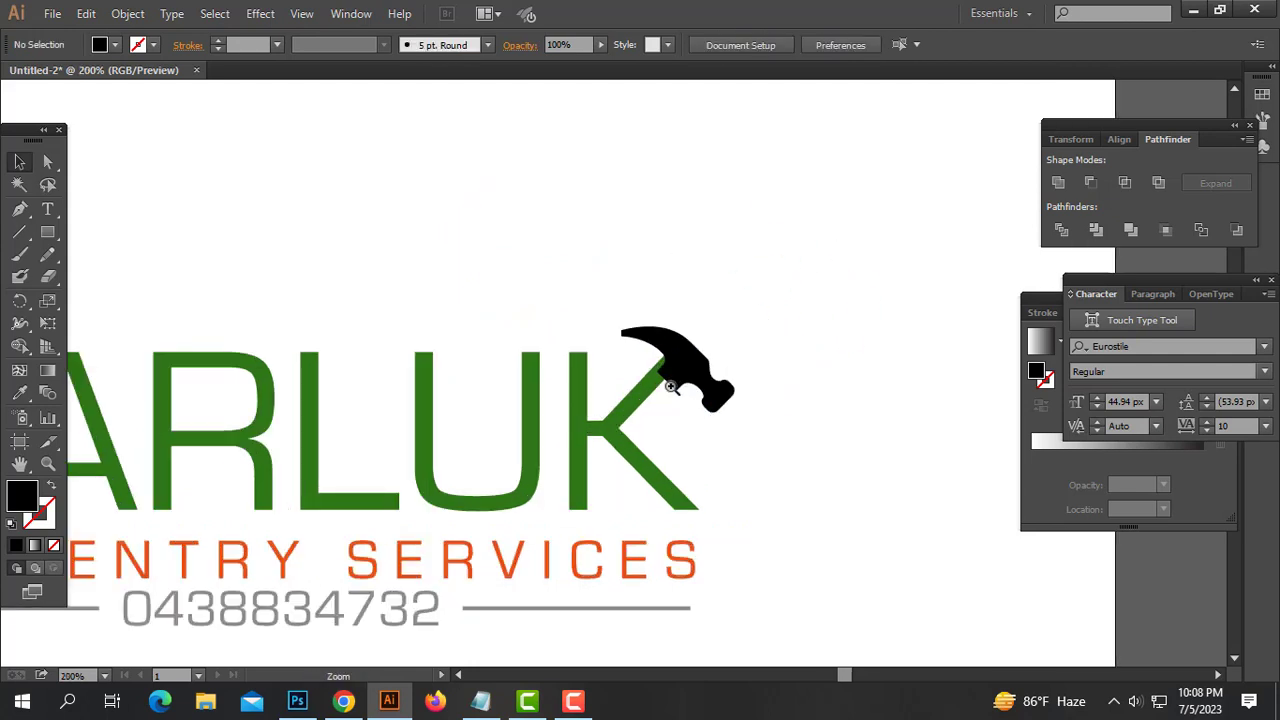
click(673, 387)
click(567, 353)
drag(608, 340, 603, 309)
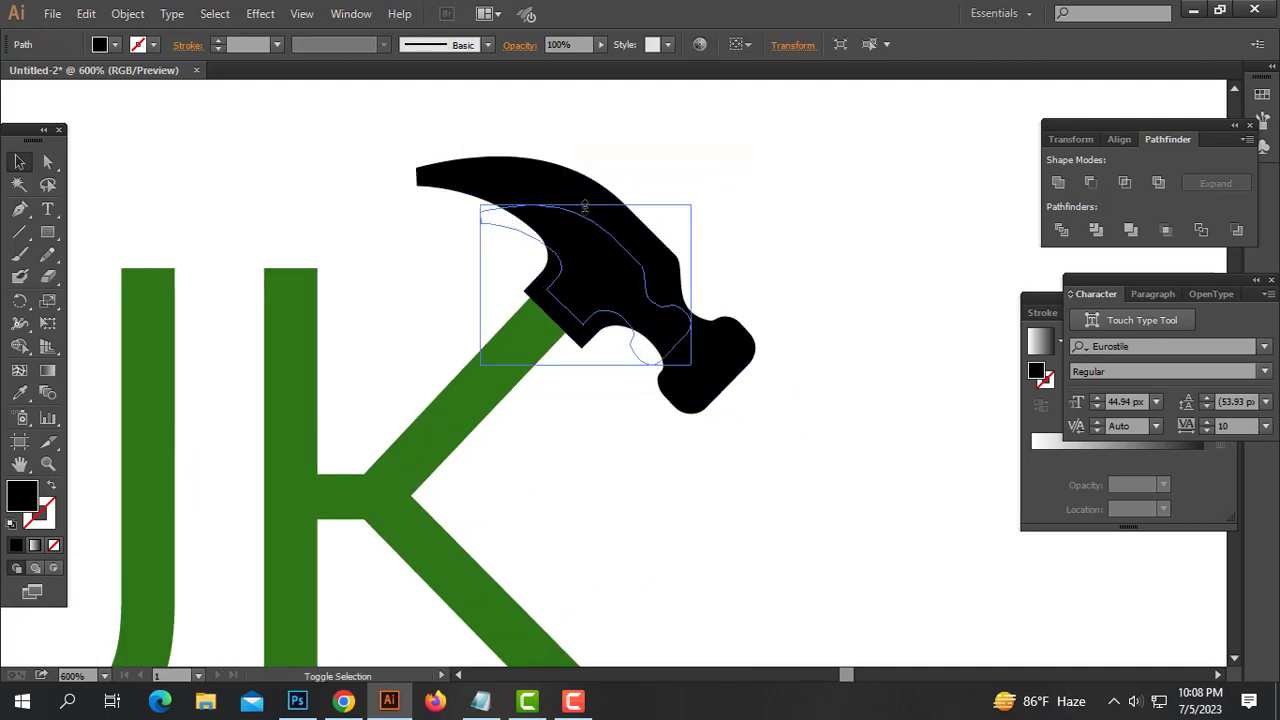
drag(585, 157, 585, 213)
drag(629, 263, 612, 276)
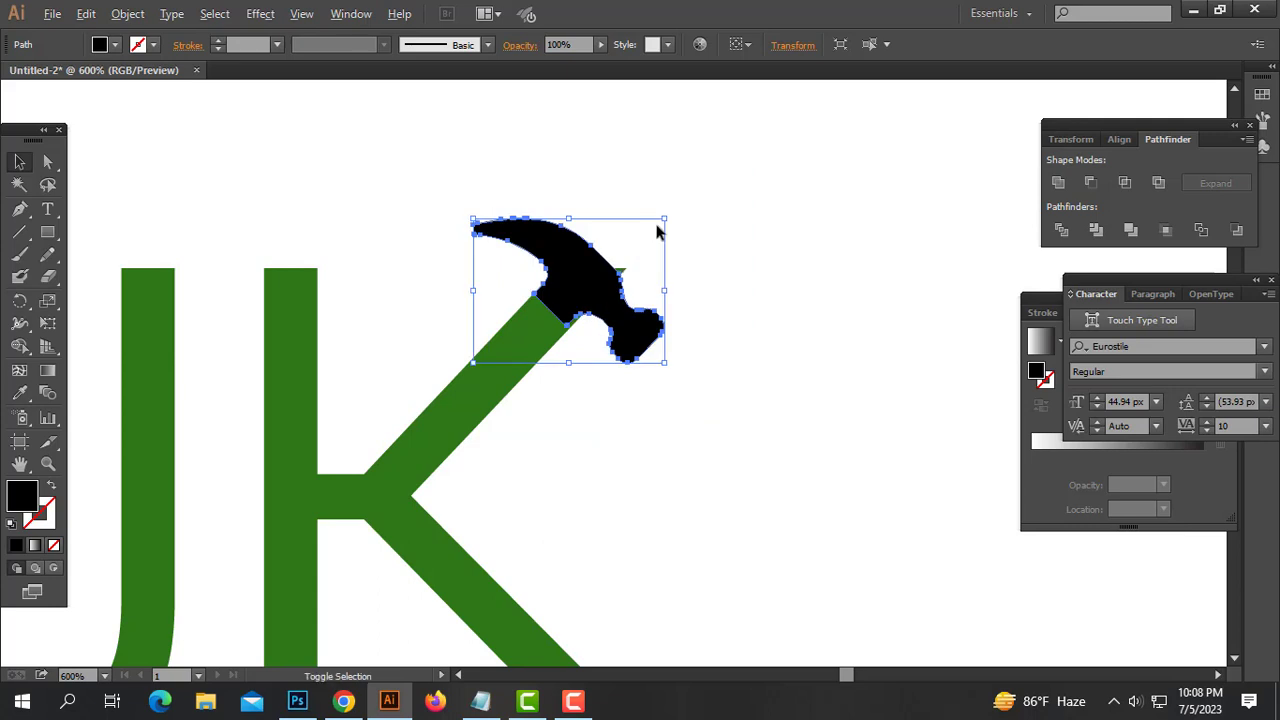
drag(664, 218, 680, 204)
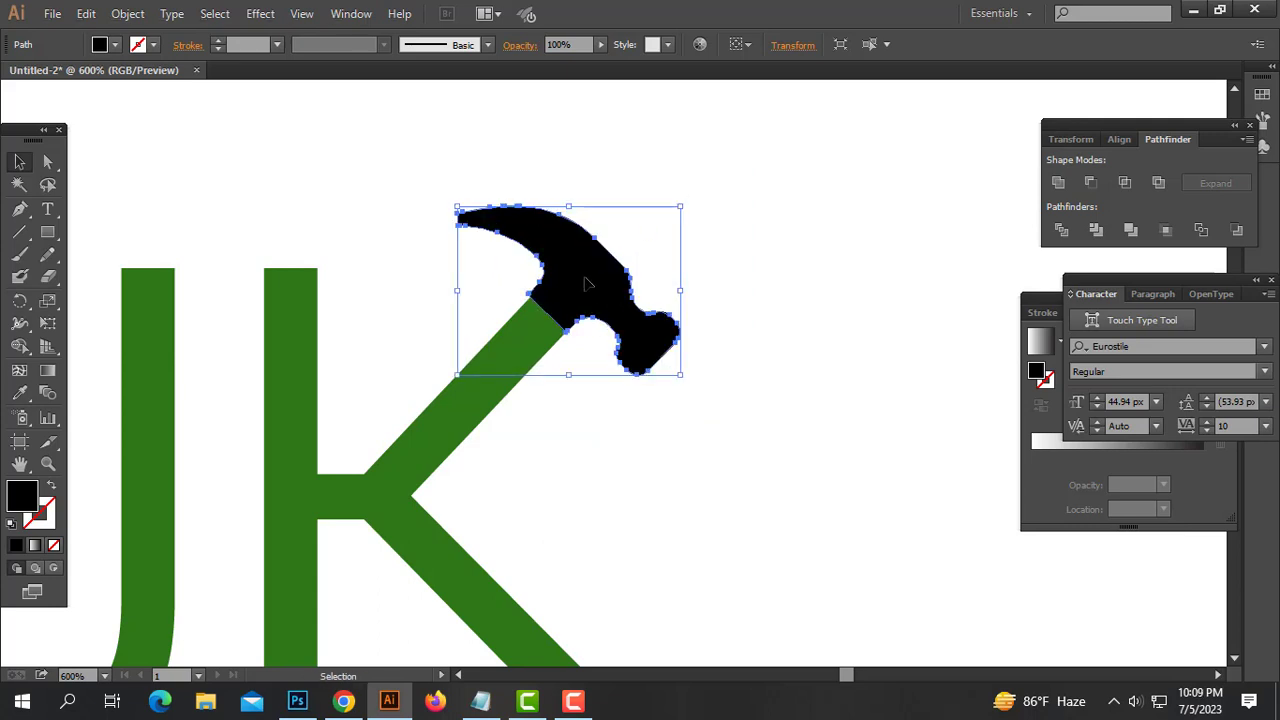
drag(589, 283, 596, 283)
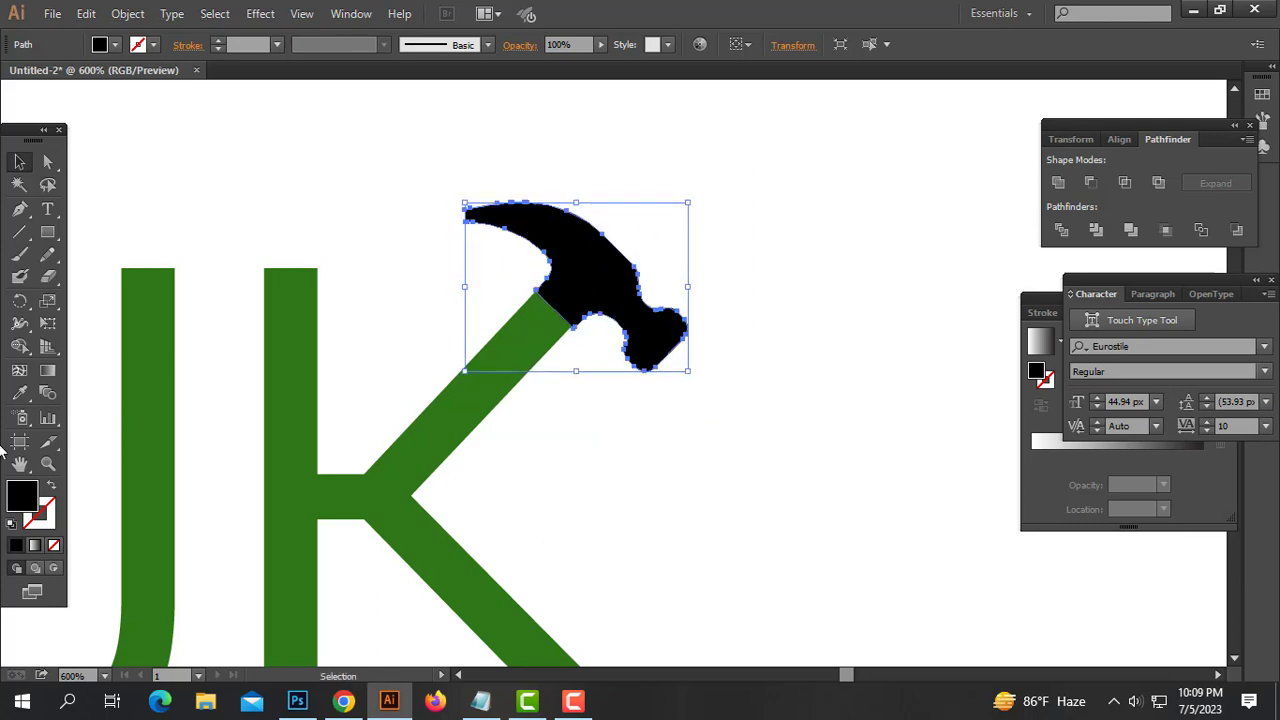
- Fill the hammer head with the K's green using the Eyedropper
click(20, 393)
click(296, 296)
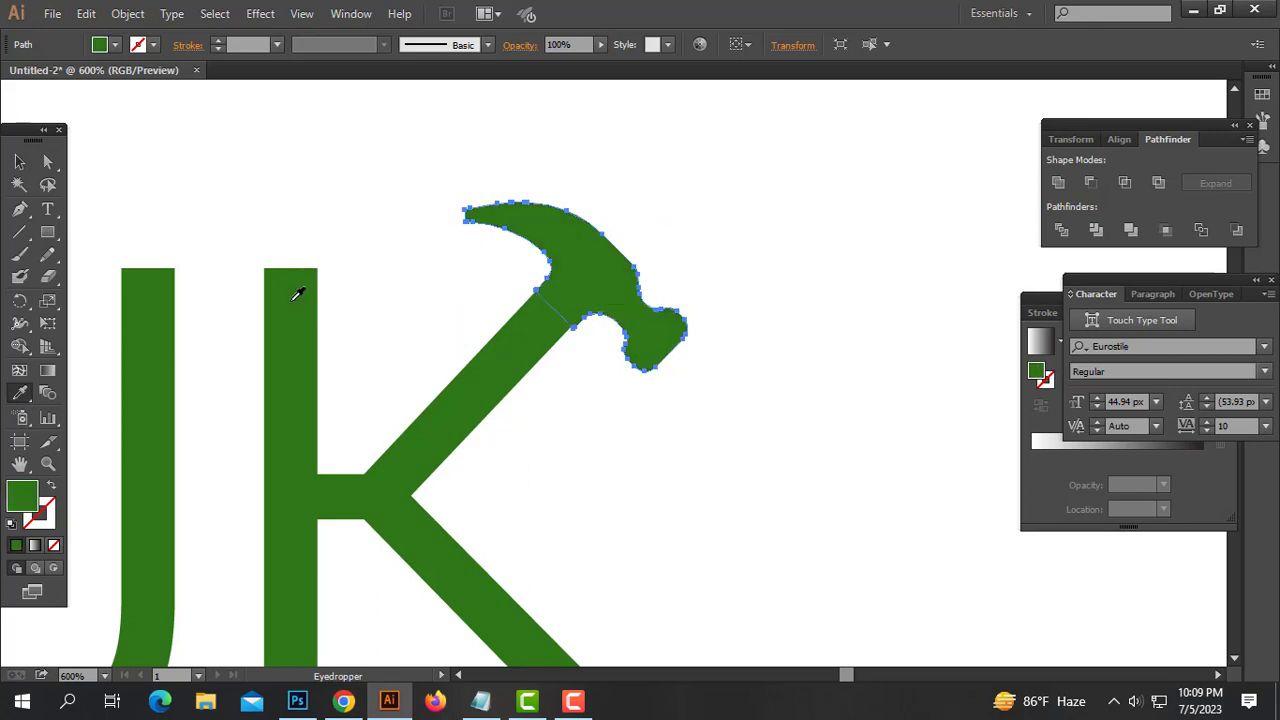
click(20, 161)
- Zoom in closely and shrink the green hammer head slightly from its corner handle
click(285, 171)
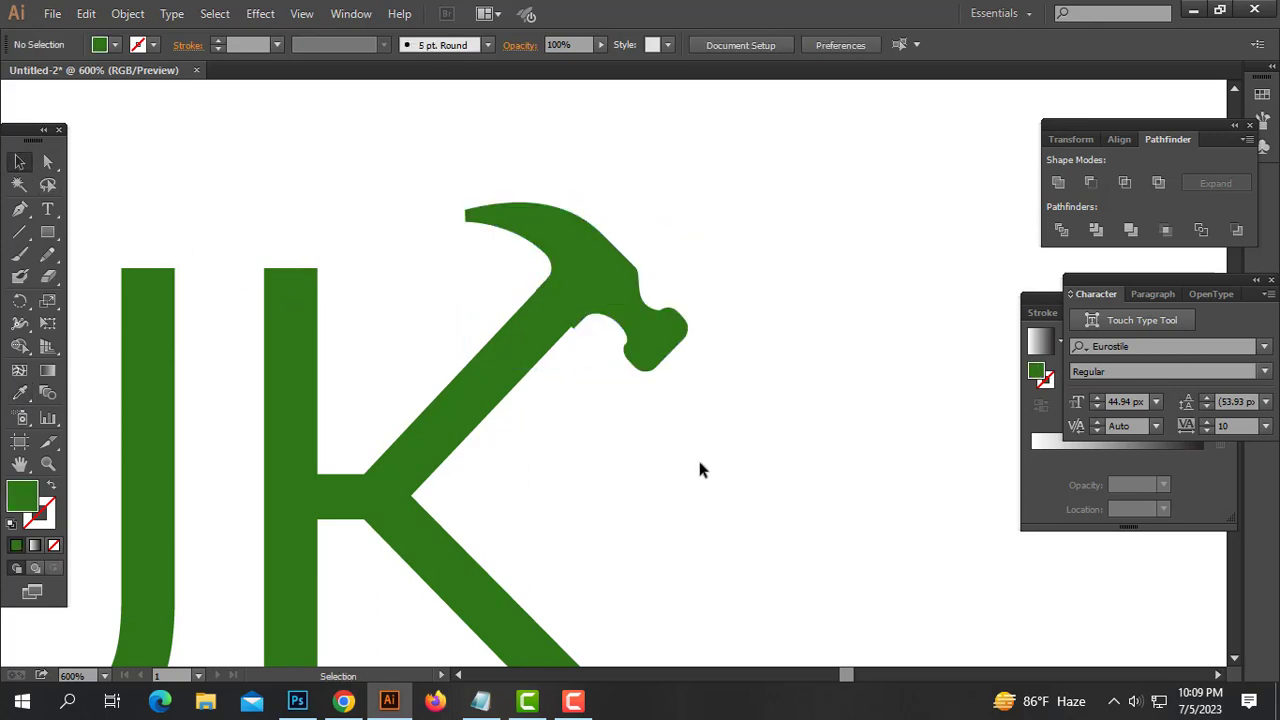
scroll(607, 355, up, 1)
scroll(608, 350, up, 1)
scroll(623, 354, up, 1)
click(664, 367)
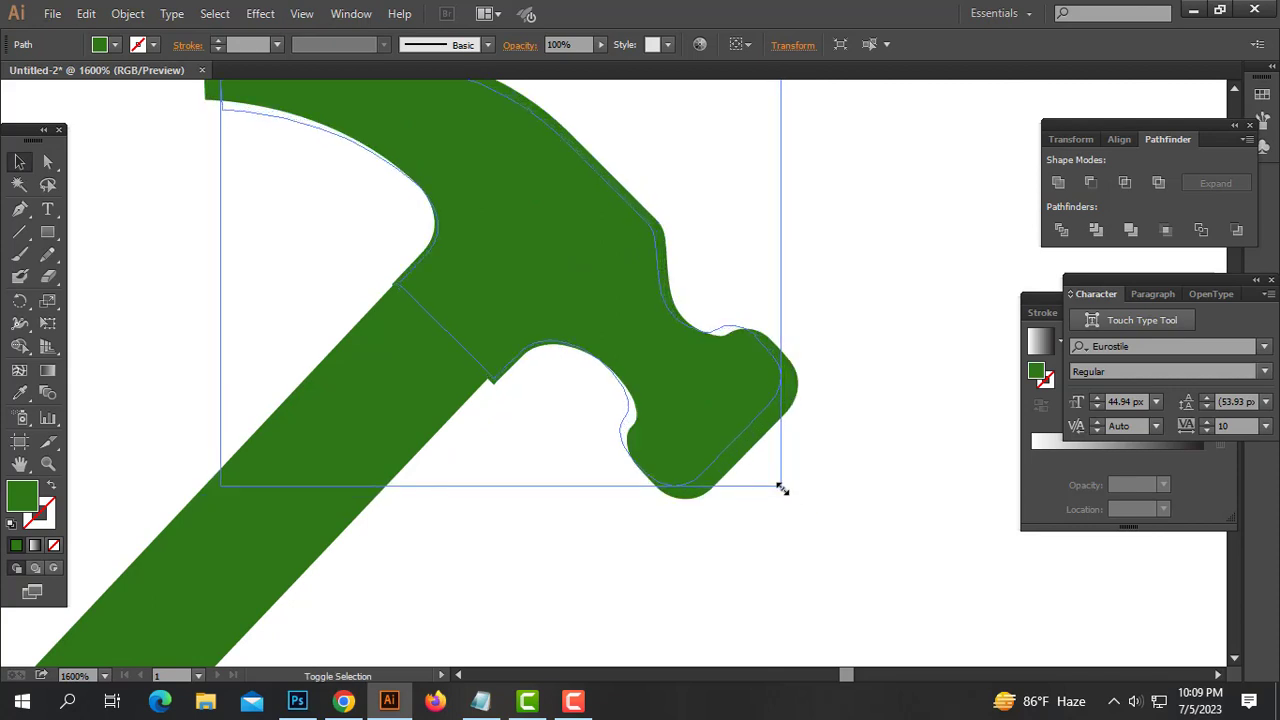
drag(797, 500, 780, 486)
- Nudge the hammer head left, up, then slightly down to align with the K's arm
click(580, 489)
drag(597, 341, 589, 339)
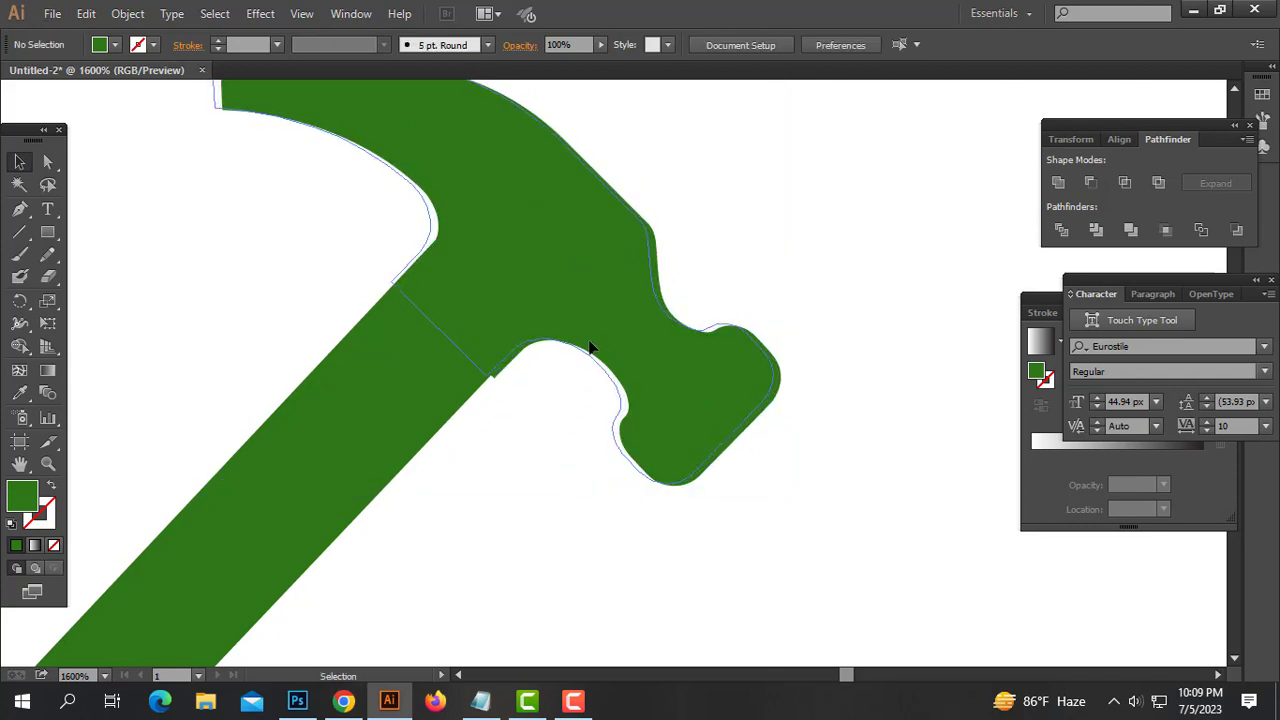
click(507, 424)
drag(487, 315, 486, 320)
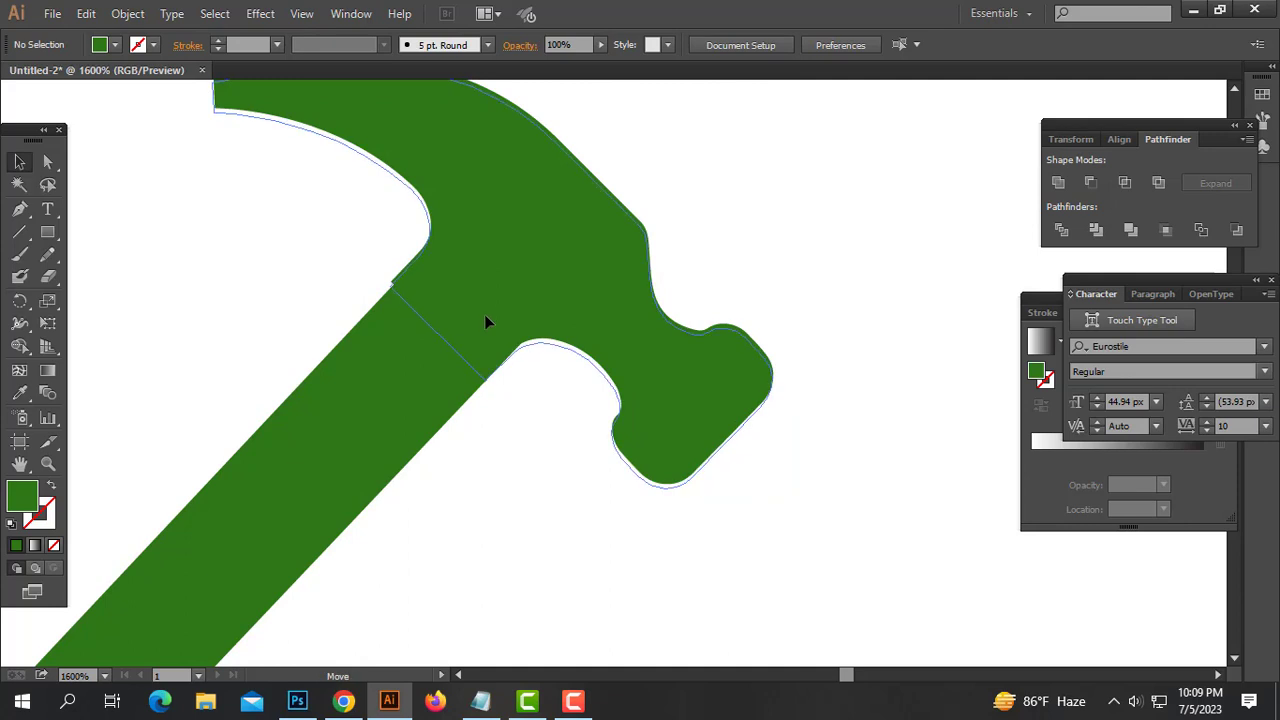
click(514, 466)
key(ctrl+alt+space)
ctrl+alt+click(586, 438)
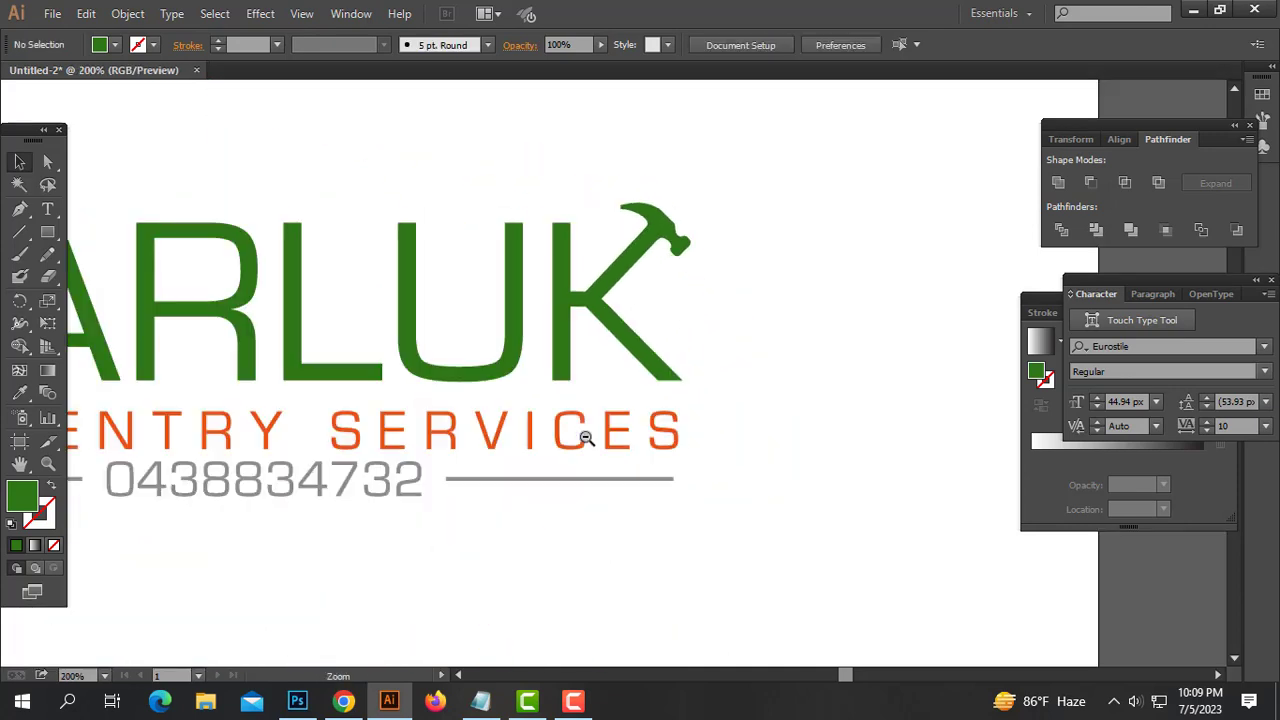
- Group the wordmark, hammer head, tagline and phone number, then fit the artboard with Ctrl+0
ctrl+alt+click(575, 435)
drag(805, 288, 323, 485)
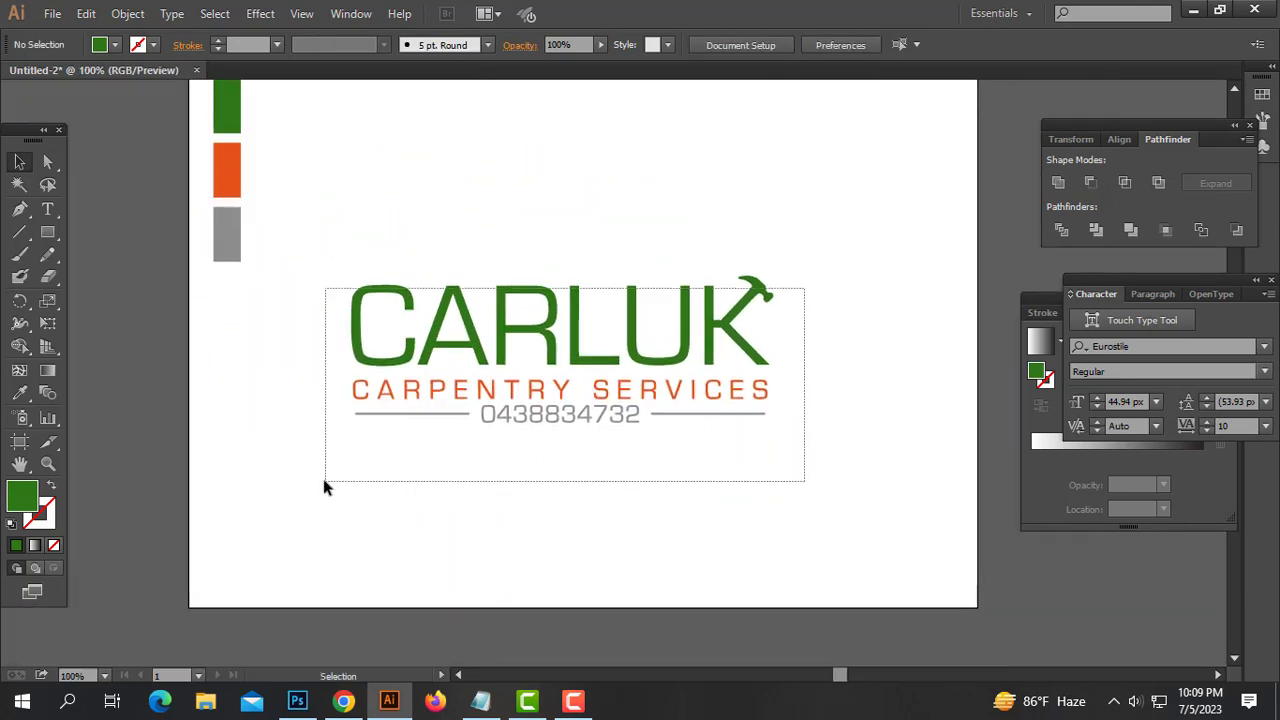
right_click(622, 309)
click(670, 396)
click(823, 331)
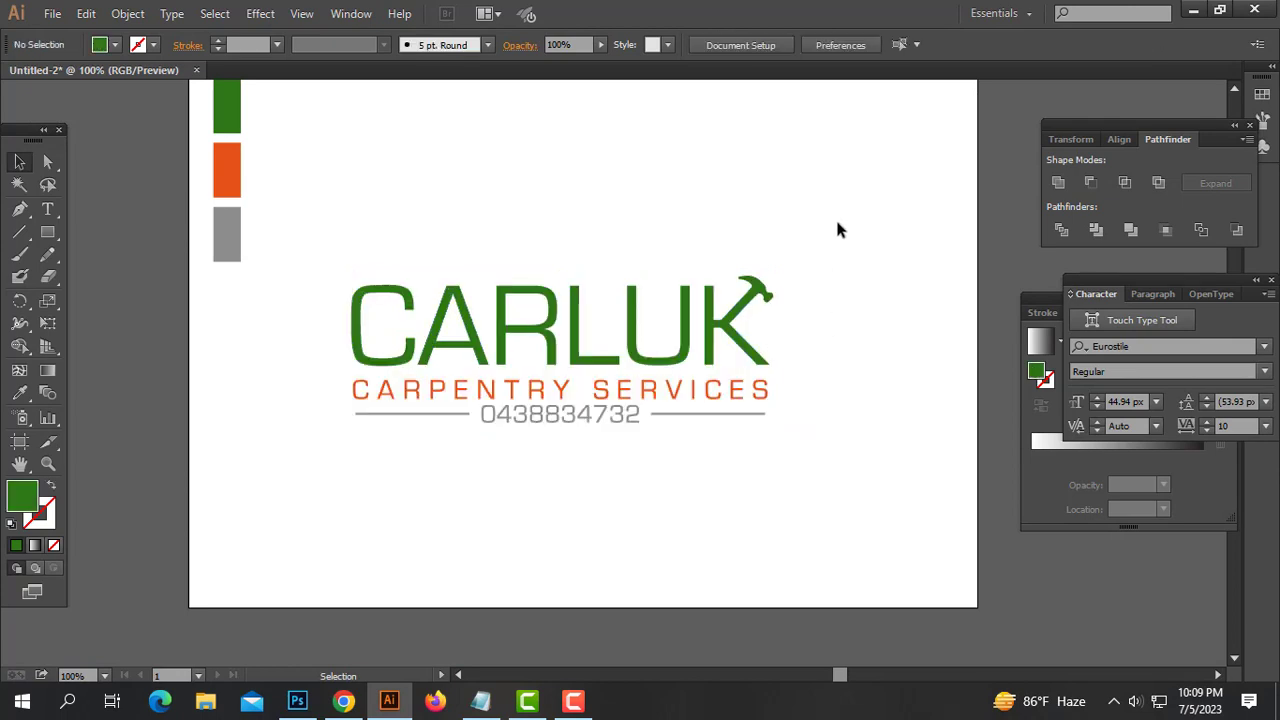
drag(835, 216, 359, 507)
click(358, 507)
key(ctrl+0)
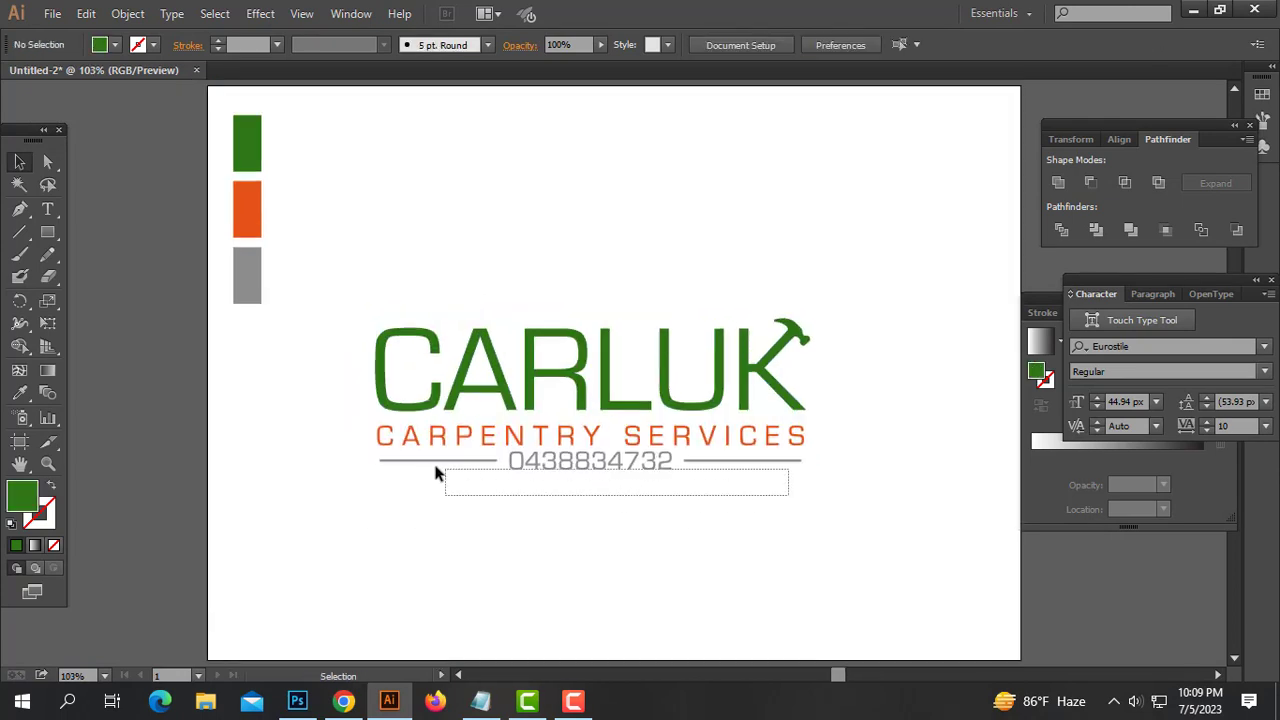
drag(771, 497, 412, 460)
click(464, 512)
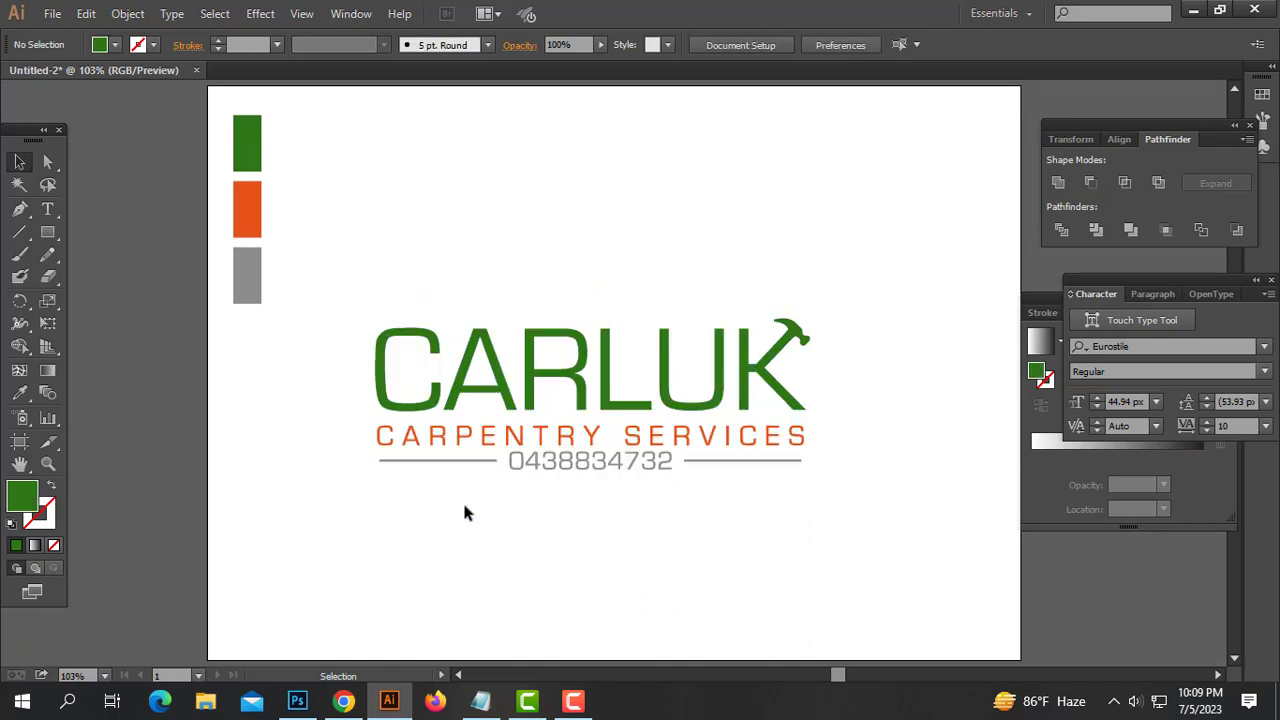